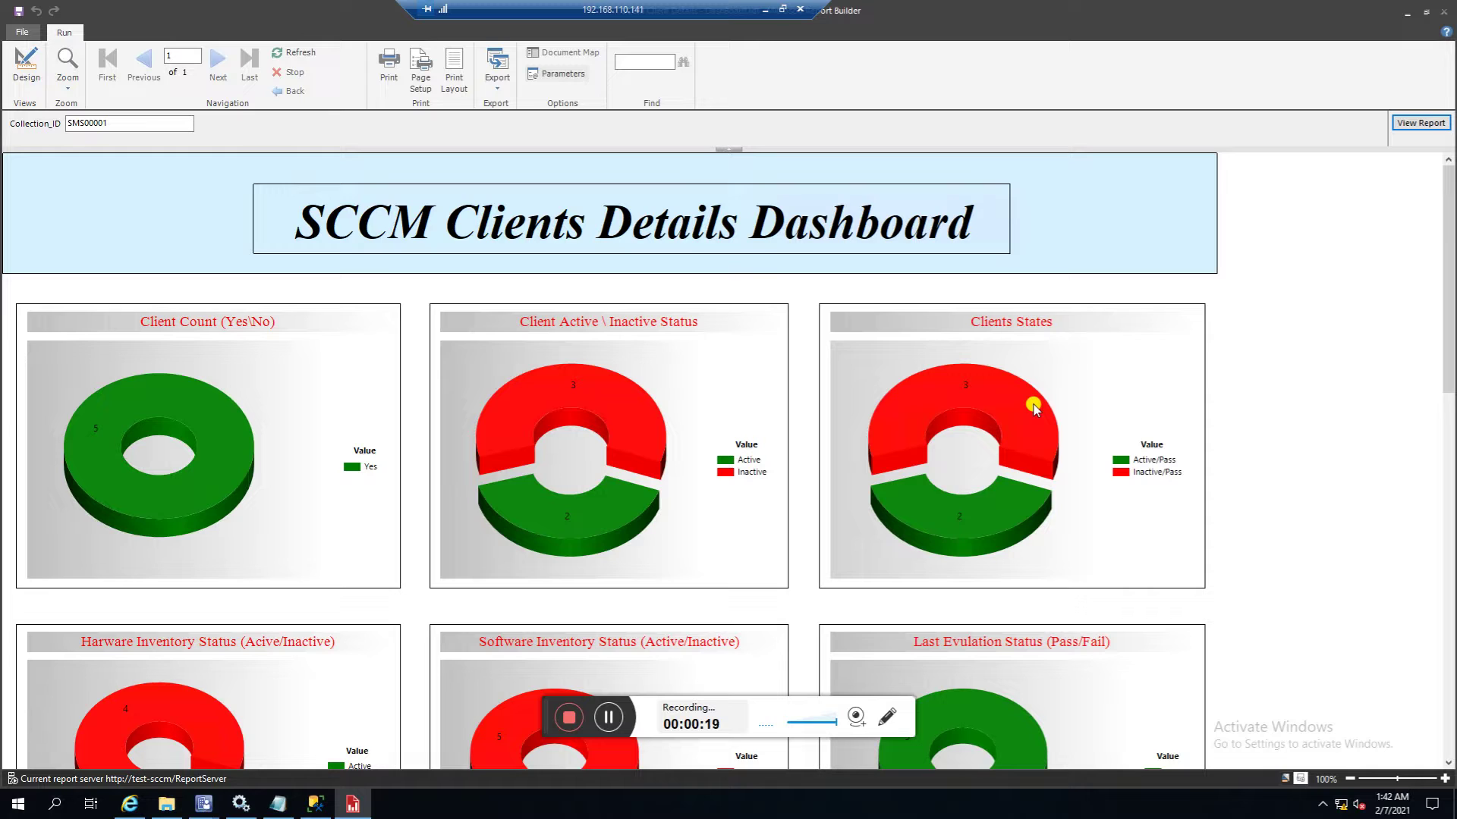
# Review the dashboard report down to its Client not Rebooted Status section and switch to the SCCM-Dashboards repository on GitHub.
pyautogui.moveTo(666, 8); pyautogui.dragTo(740, 6)
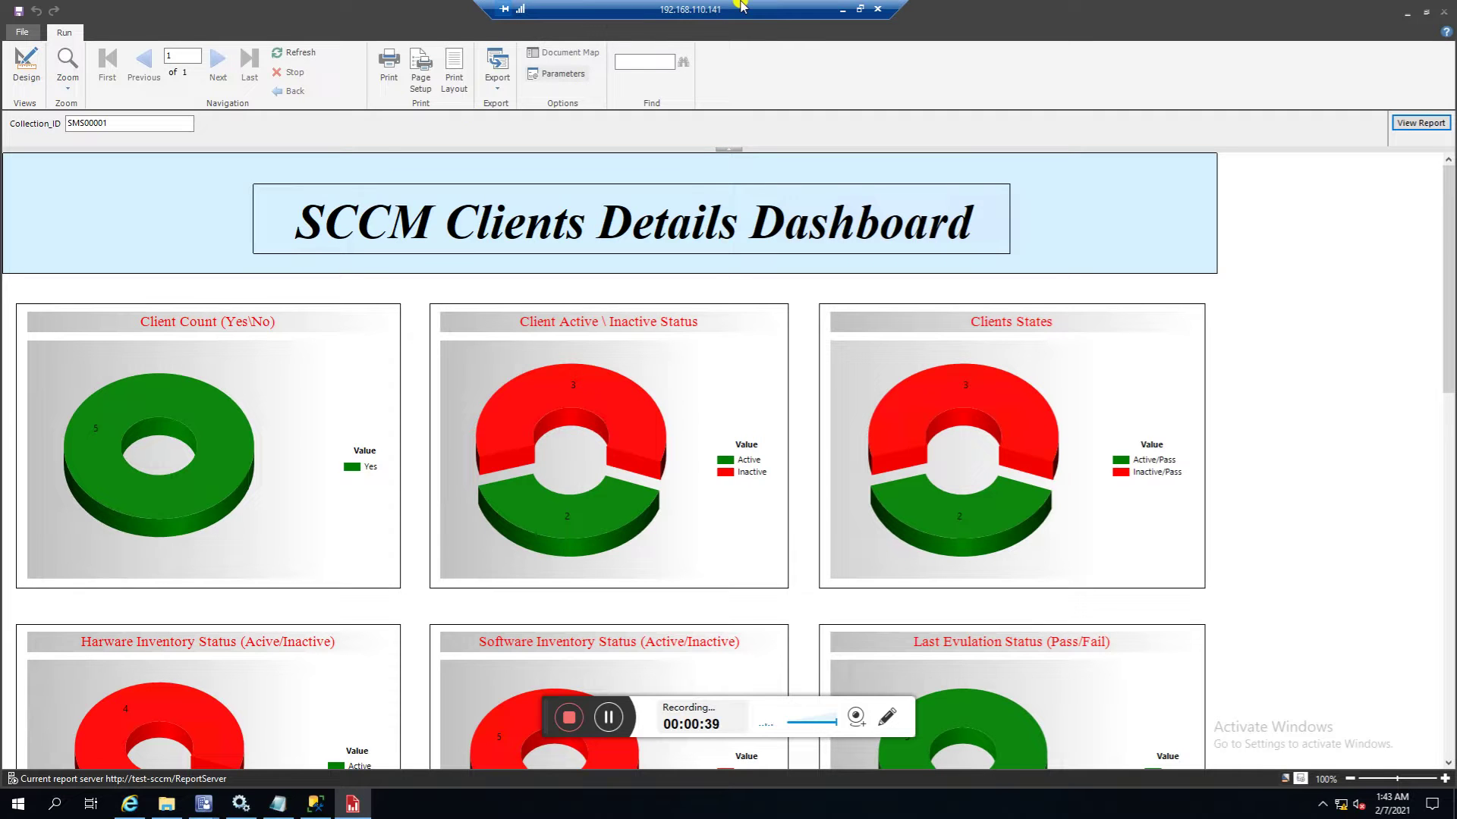
pyautogui.moveTo(1451, 218); pyautogui.dragTo(1449, 568)
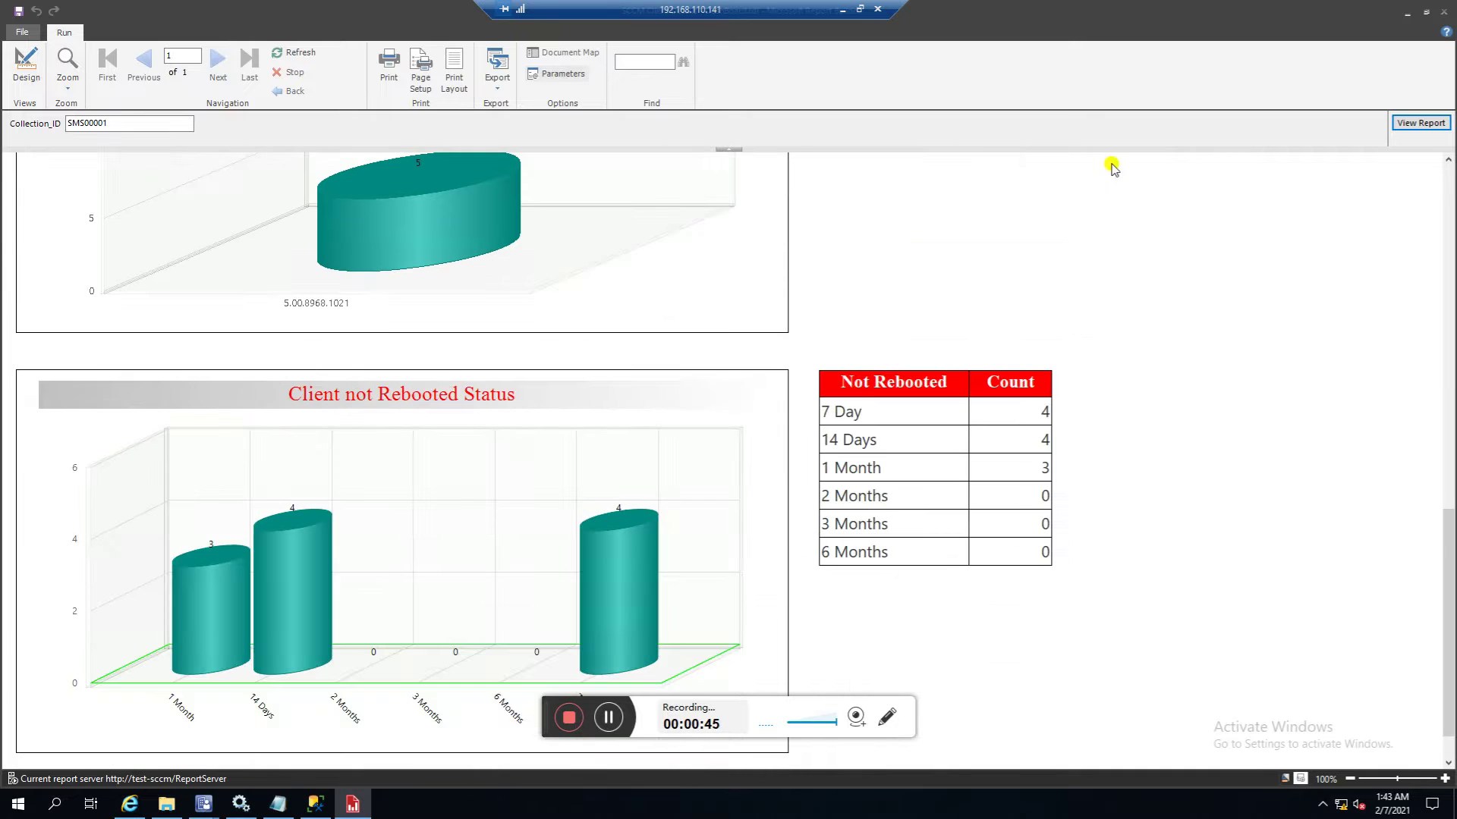
pyautogui.click(843, 9)
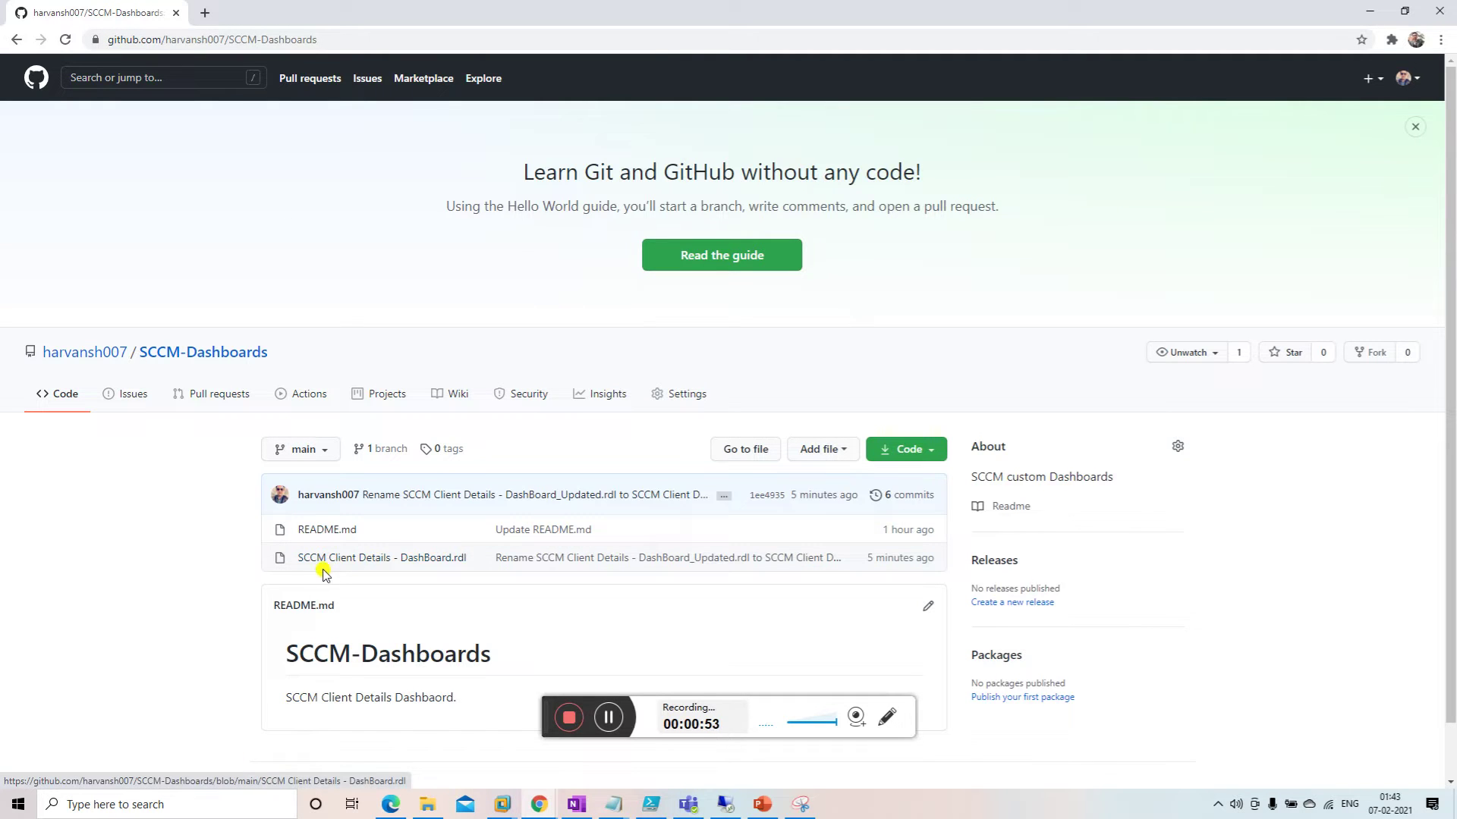
# Save SCCM Client Details - DashBoard.rdl from the repository to the Software (D:) drive.
pyautogui.rightClick(429, 558)
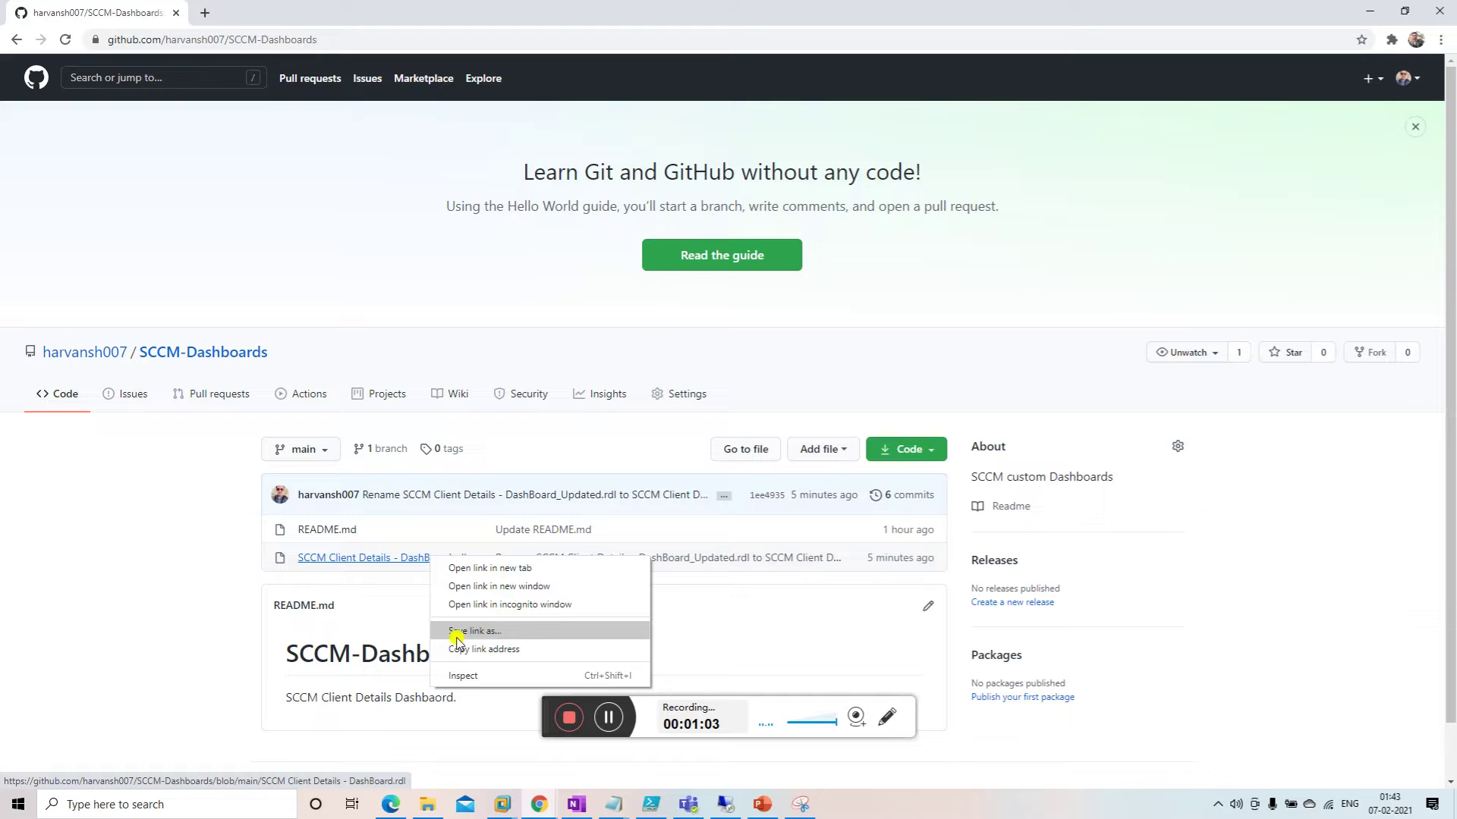
pyautogui.click(488, 642)
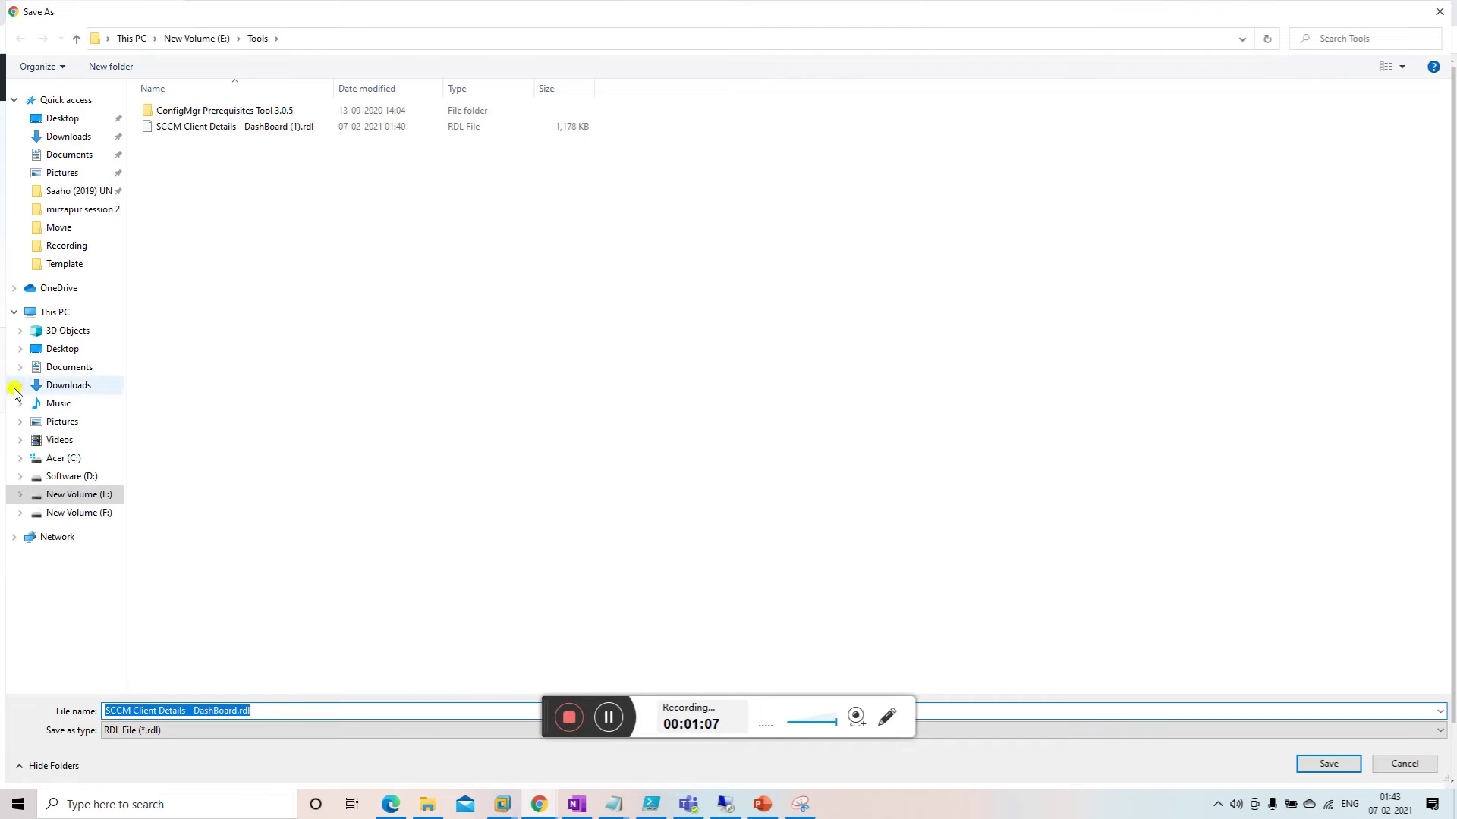
pyautogui.click(90, 476)
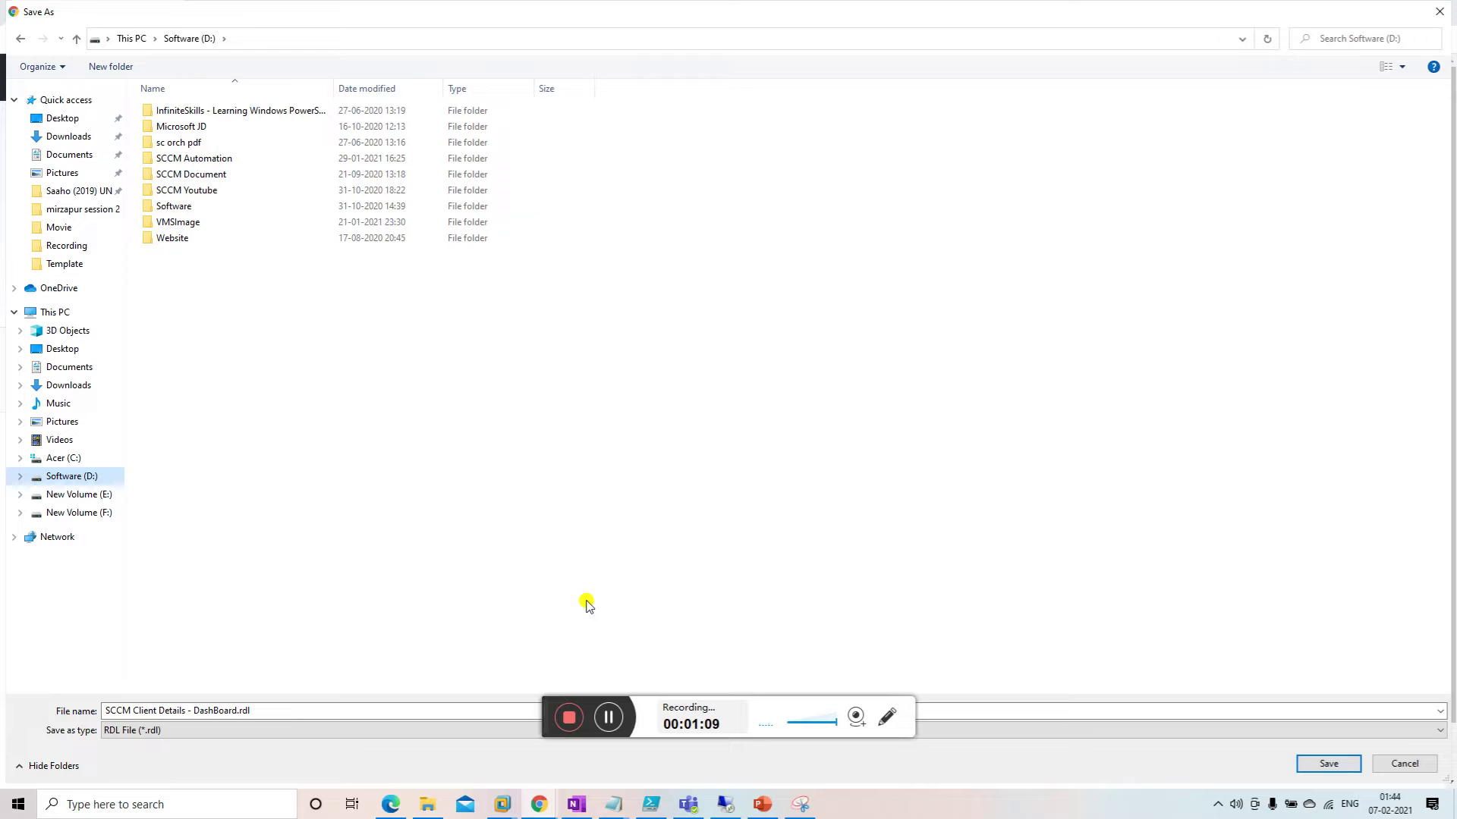
pyautogui.click(1326, 764)
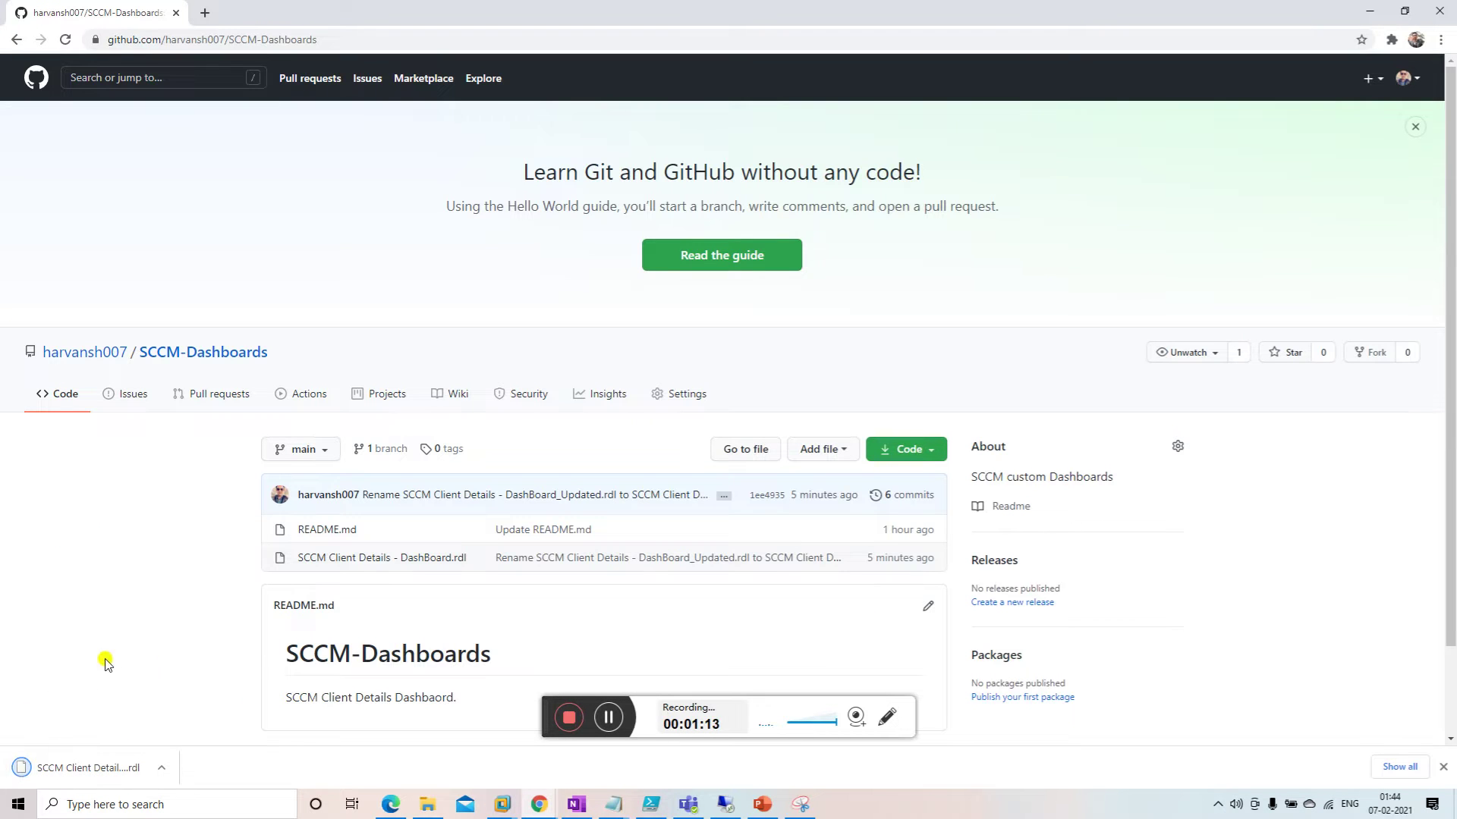
# Download the SCCM-Dashboards repository as a ZIP and inspect the report file in its SCCM-Dashboards-main folder.
pyautogui.click(932, 449)
pyautogui.click(772, 640)
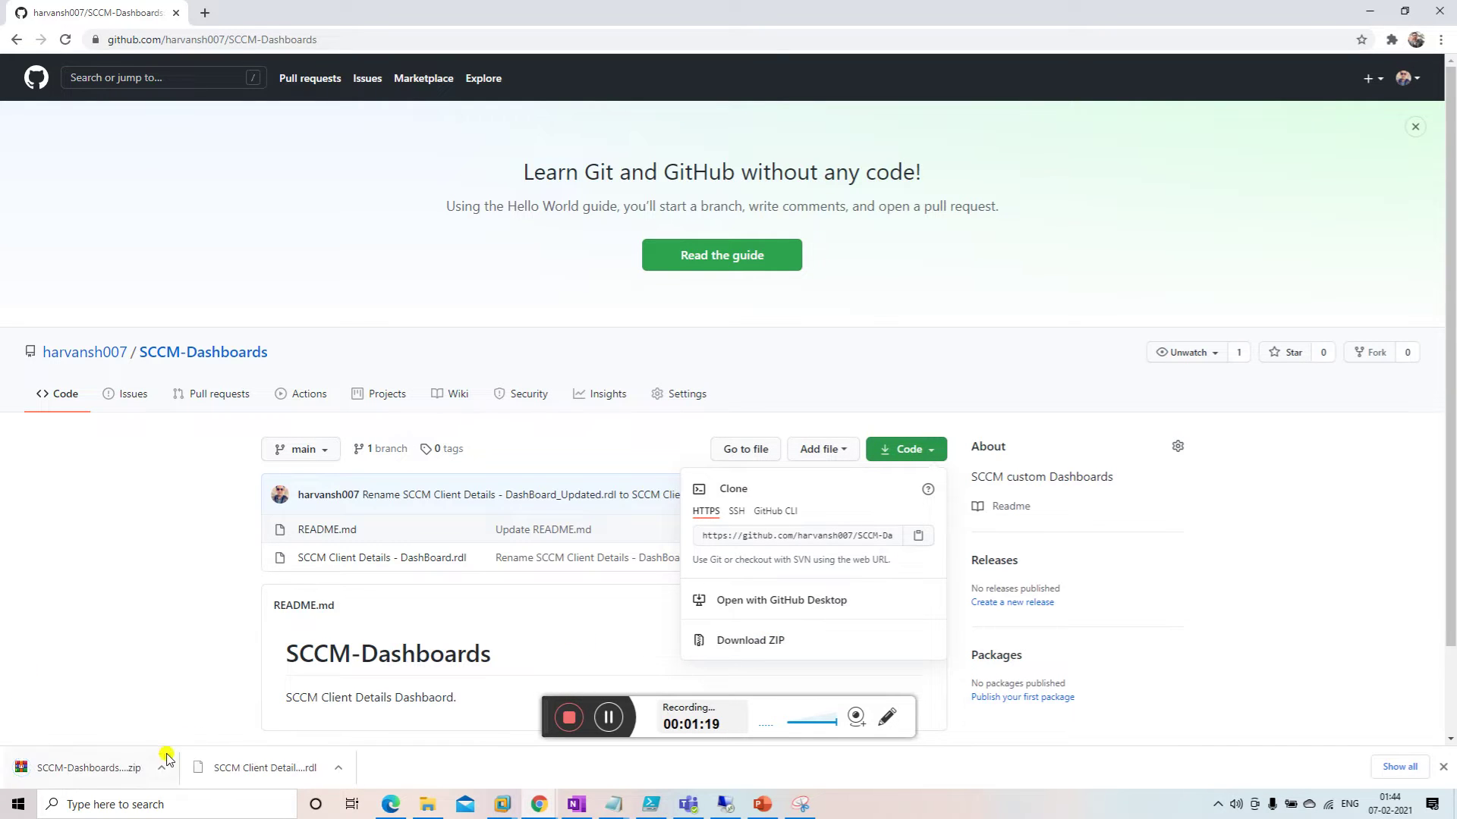
pyautogui.click(114, 768)
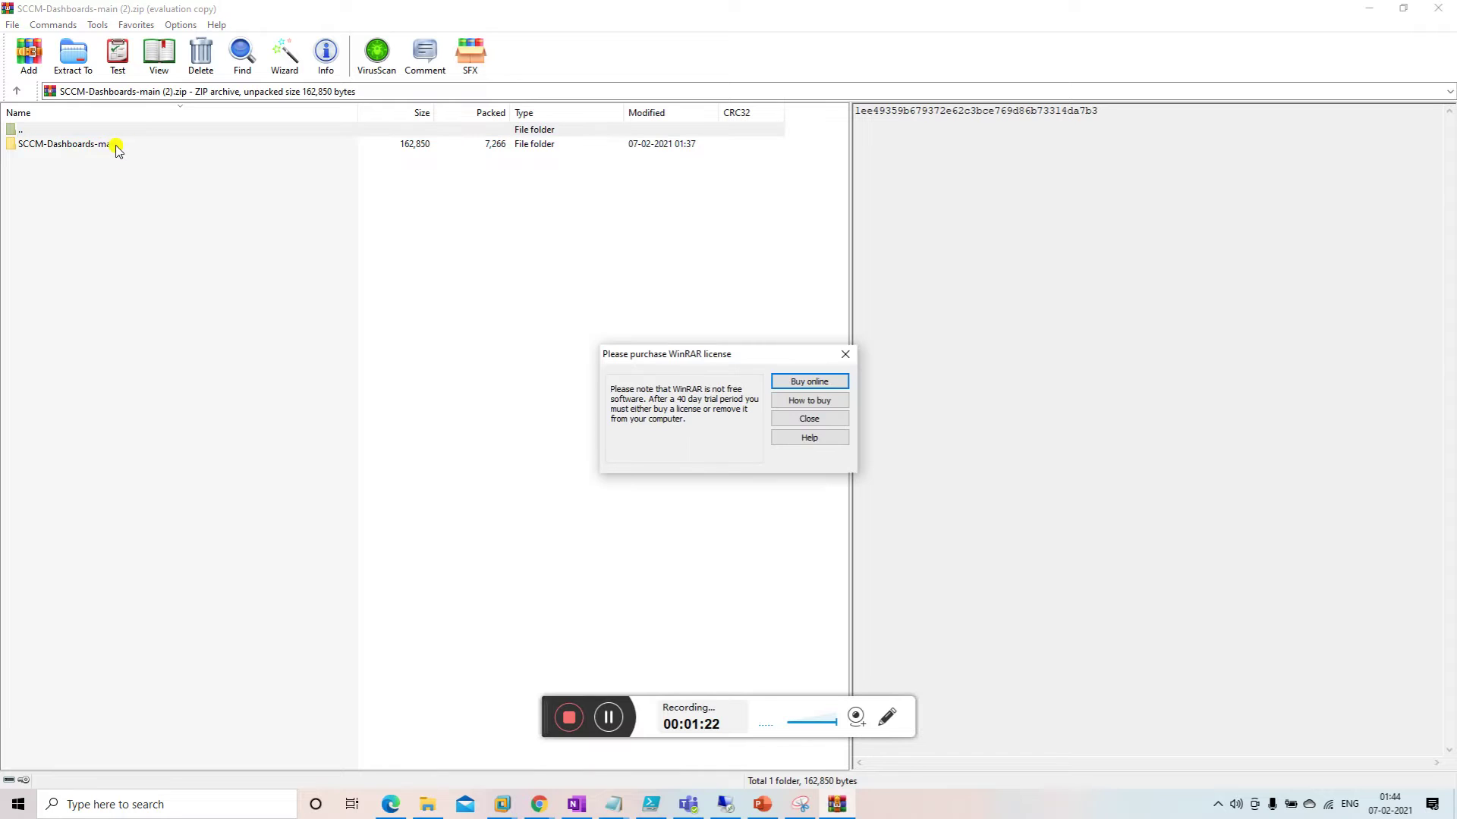
pyautogui.click(845, 353)
pyautogui.doubleClick(43, 143)
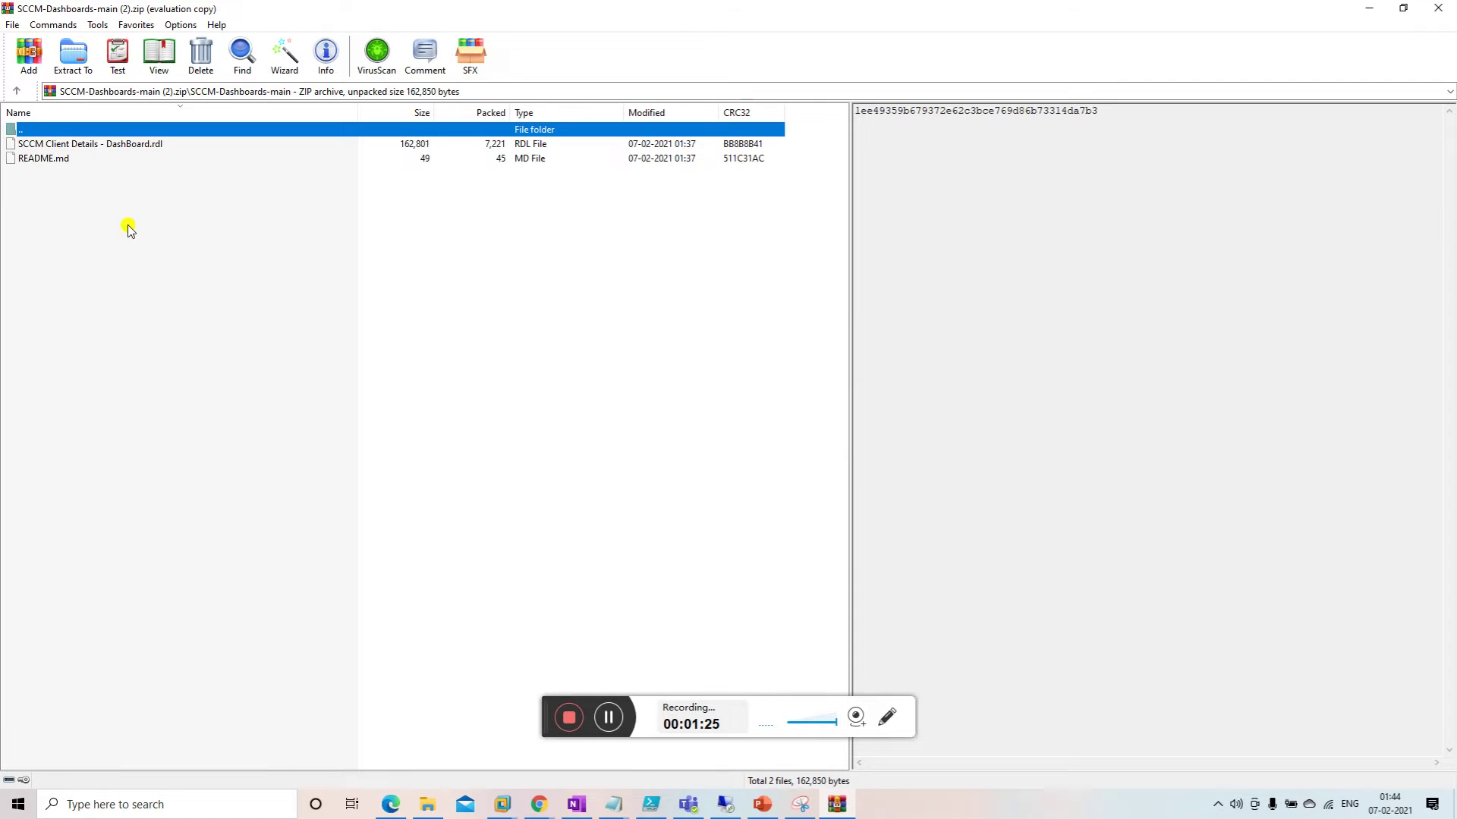
pyautogui.click(70, 146)
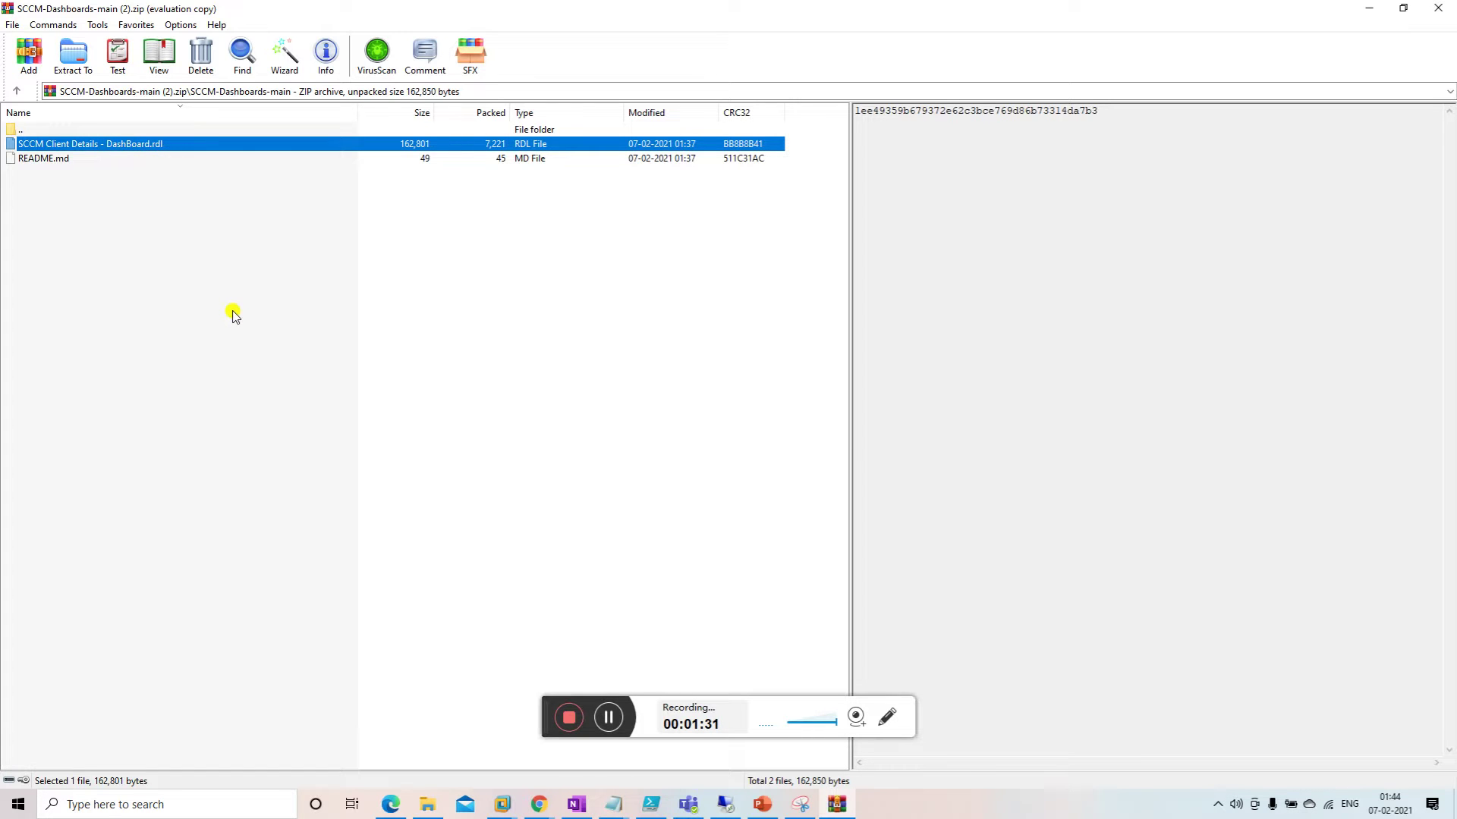
pyautogui.click(1450, 7)
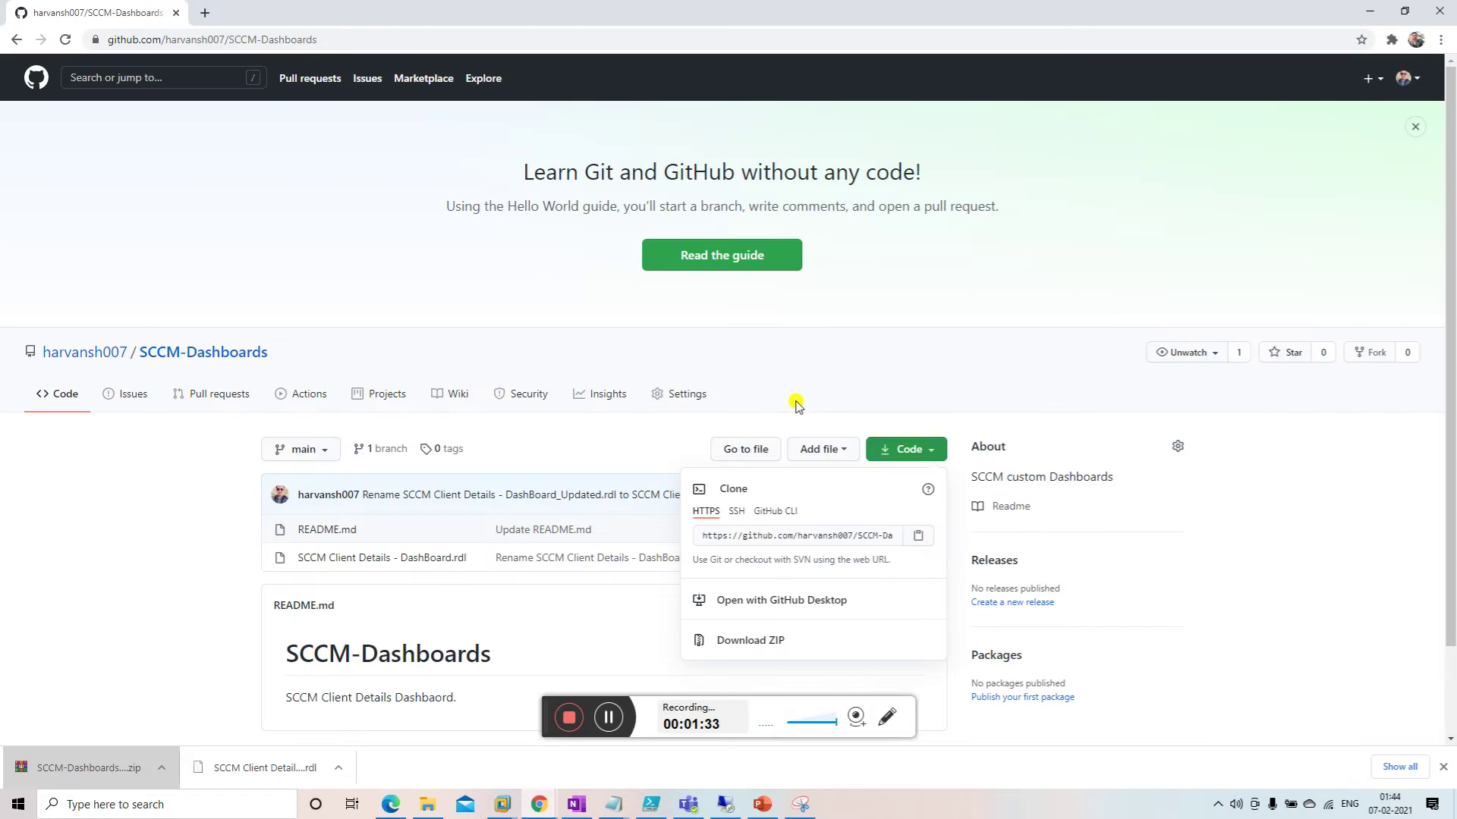
# Return to the remote session, close the running report, and reopen SCCM Client Details - DashBoard maximized in Report Builder.
pyautogui.click(727, 806)
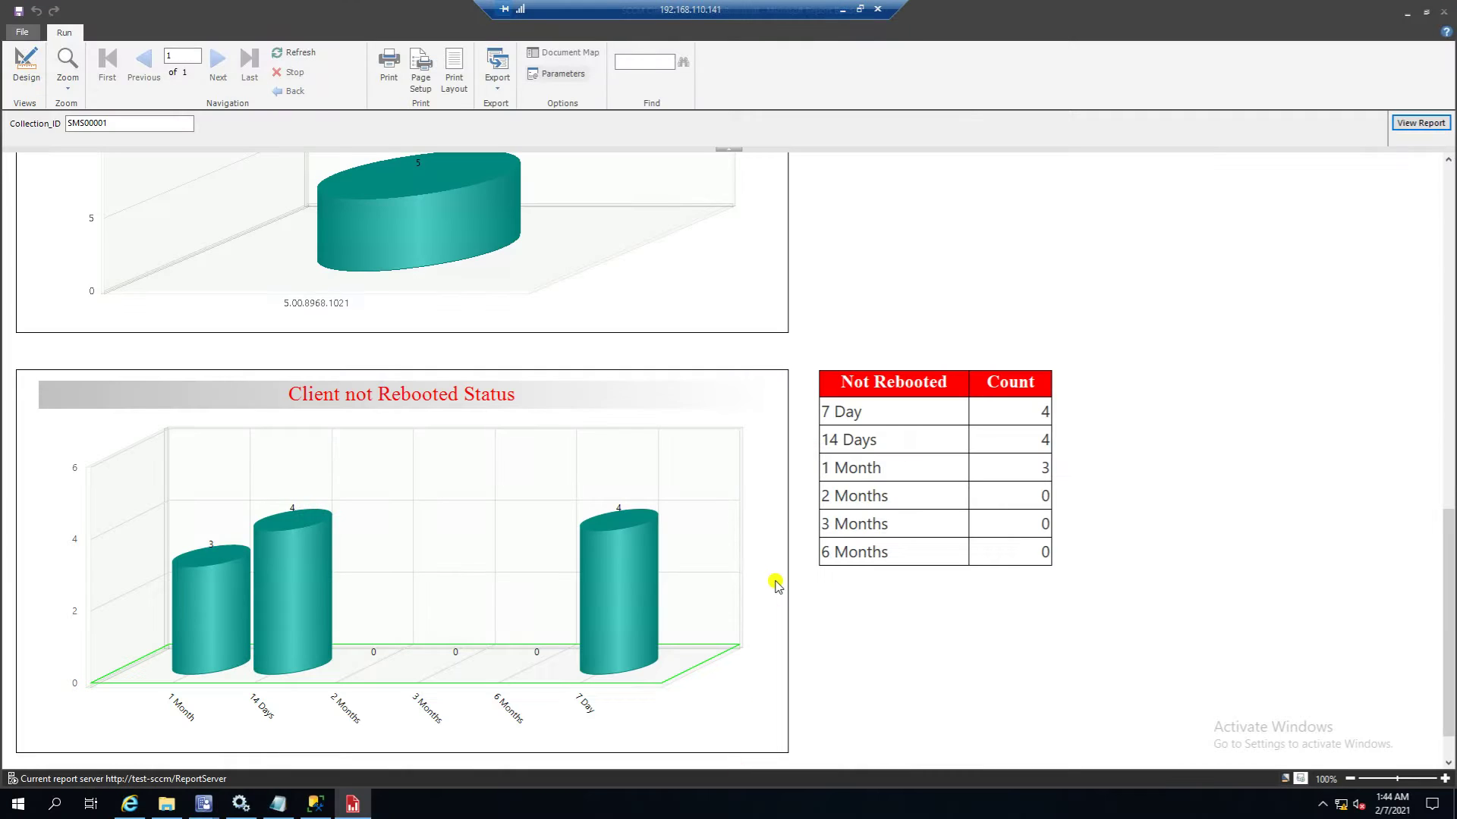
pyautogui.moveTo(1451, 598); pyautogui.dragTo(1451, 254)
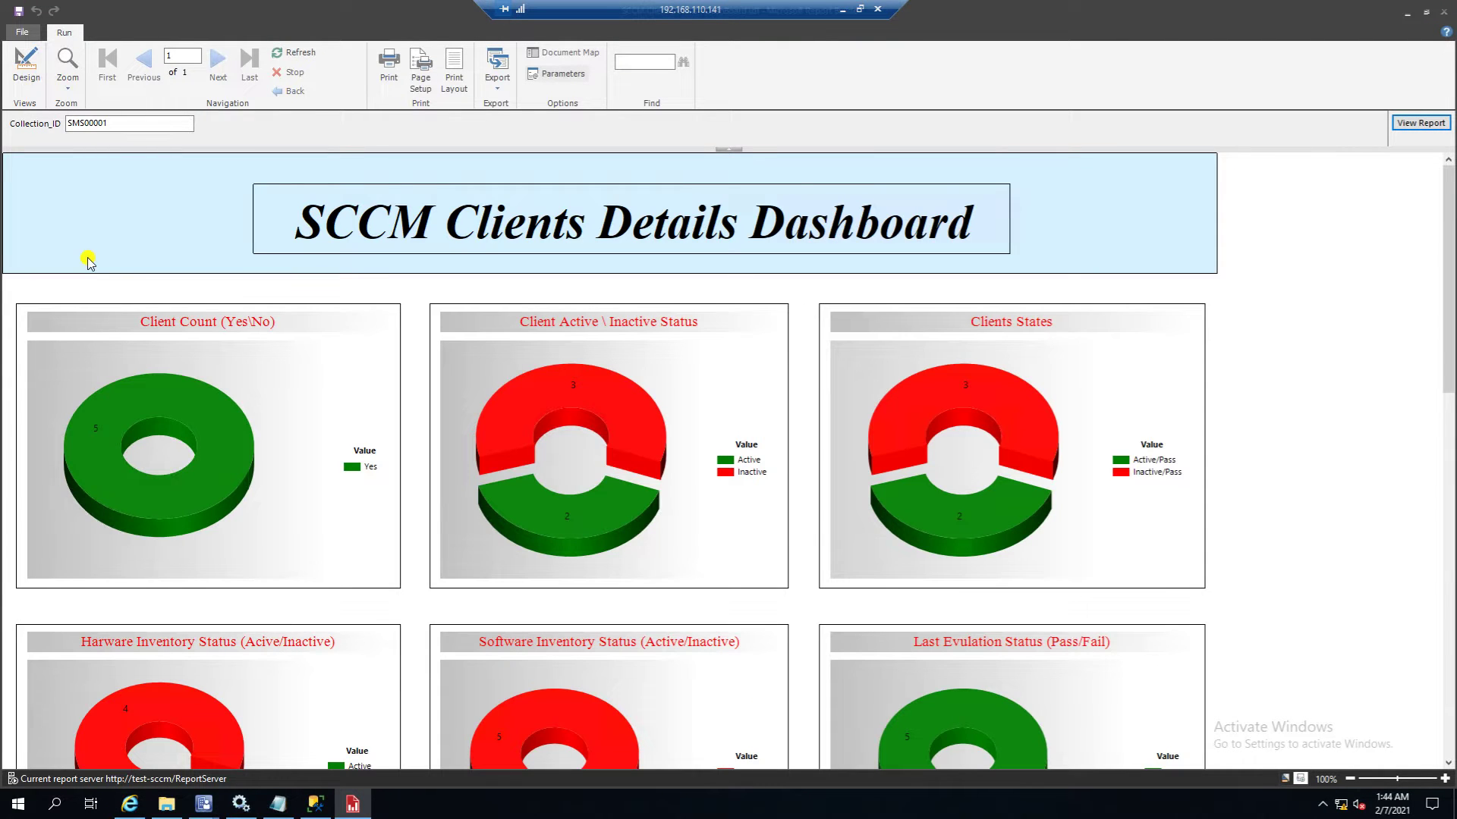
pyautogui.click(1446, 10)
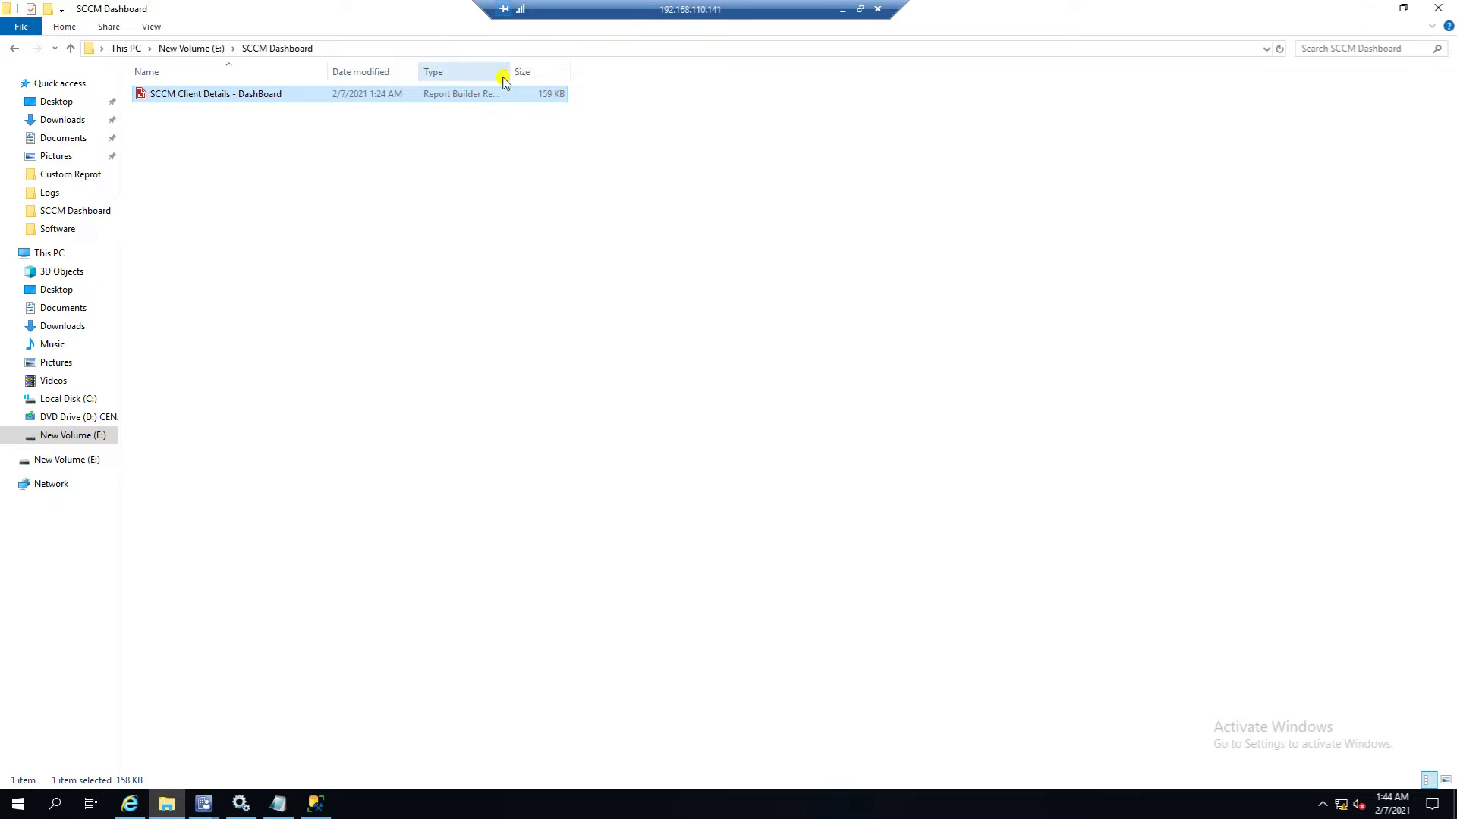
pyautogui.doubleClick(229, 95)
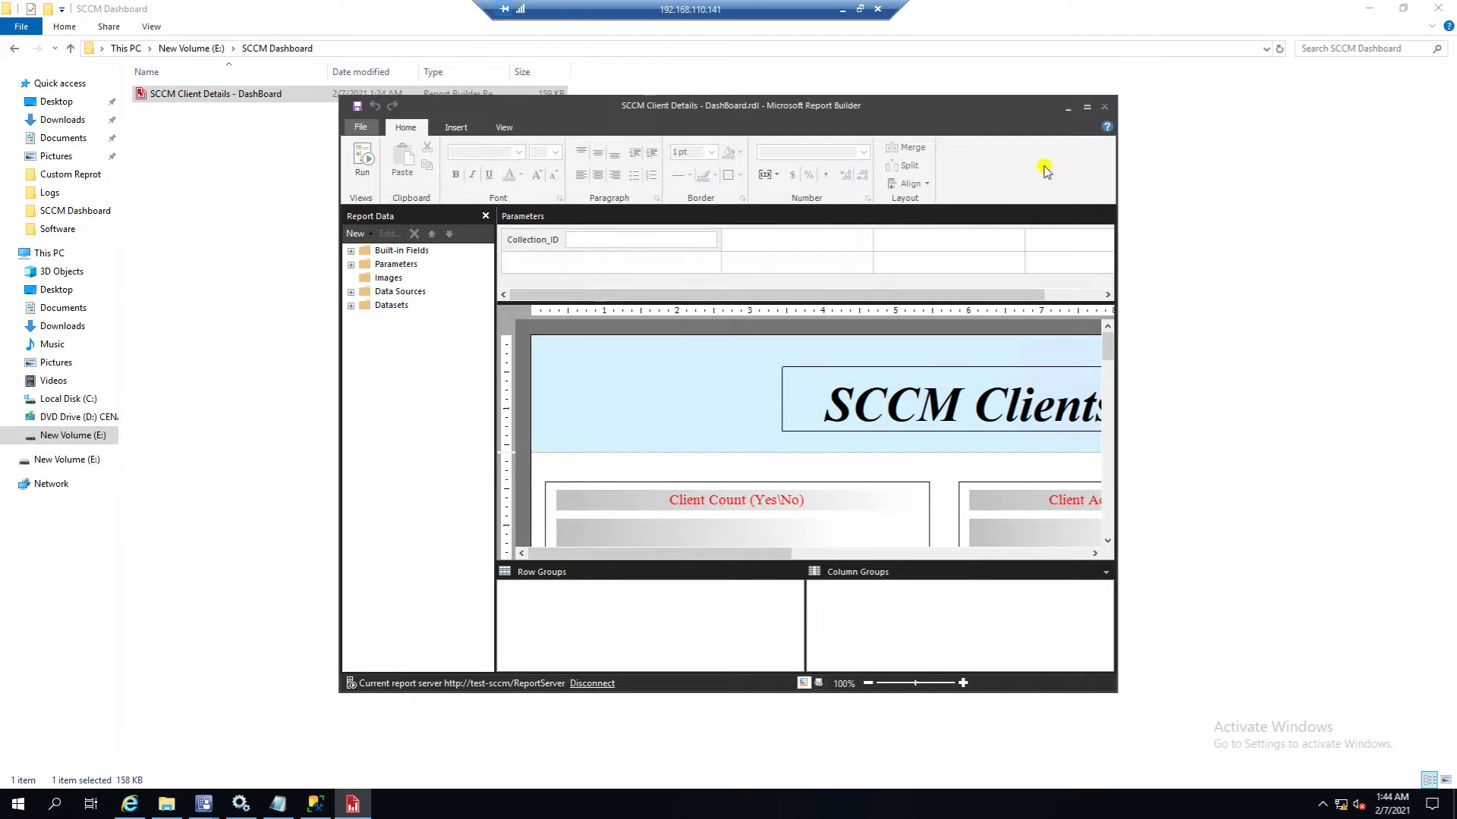
pyautogui.click(1086, 107)
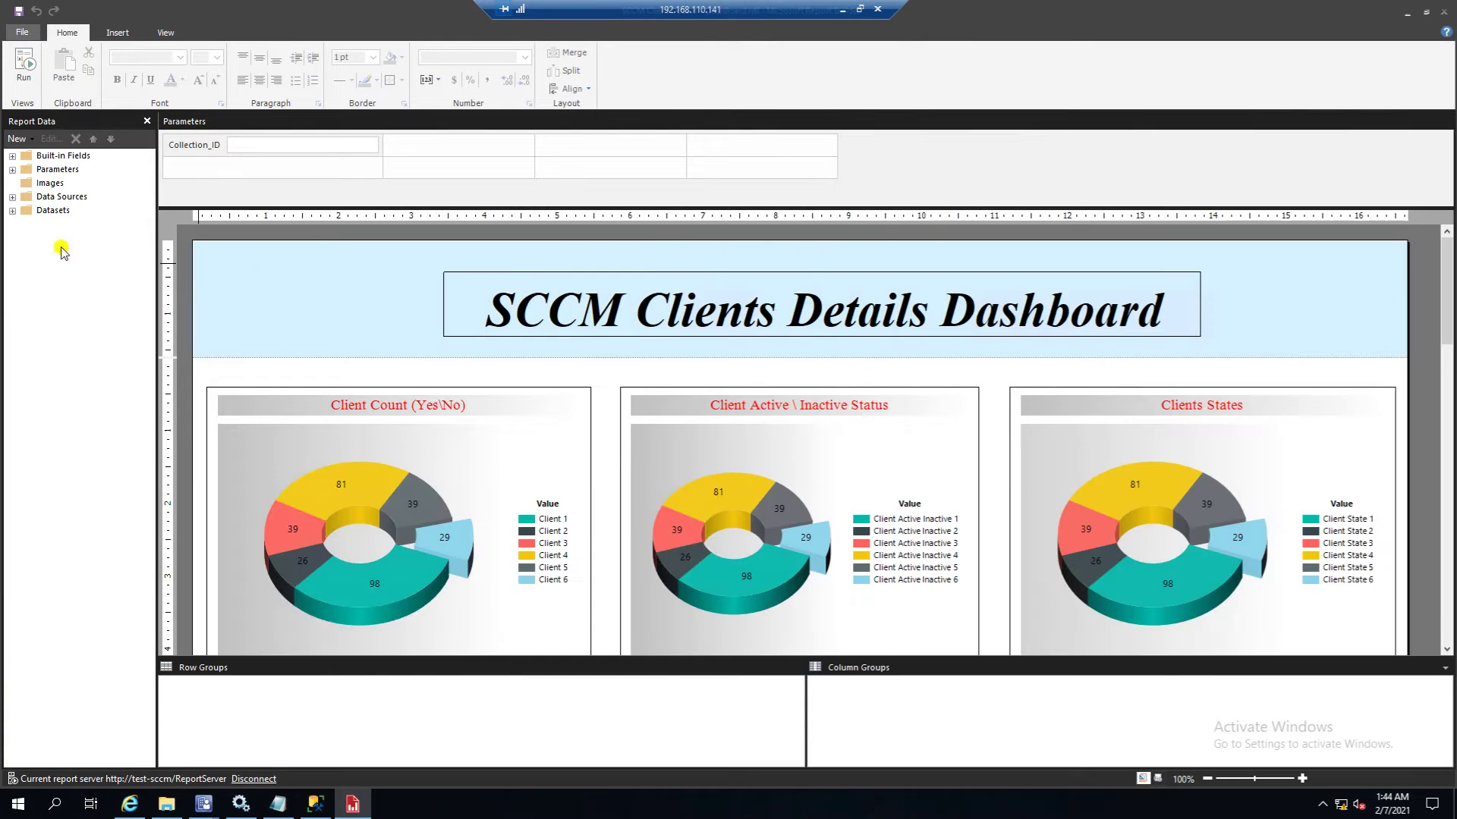
# Delete the existing Prod_Database data source from the report.
pyautogui.click(12, 197)
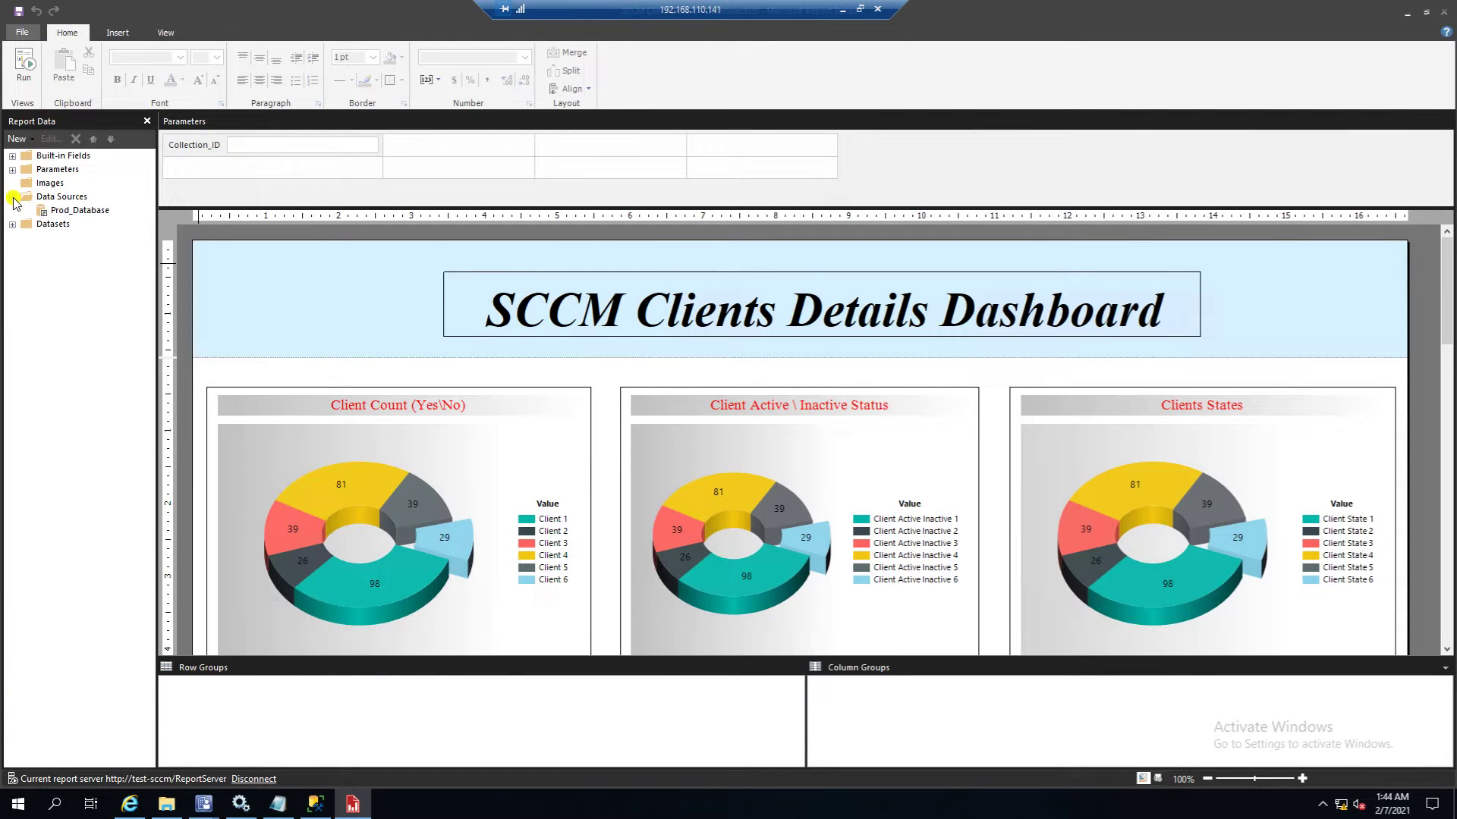
pyautogui.click(78, 211)
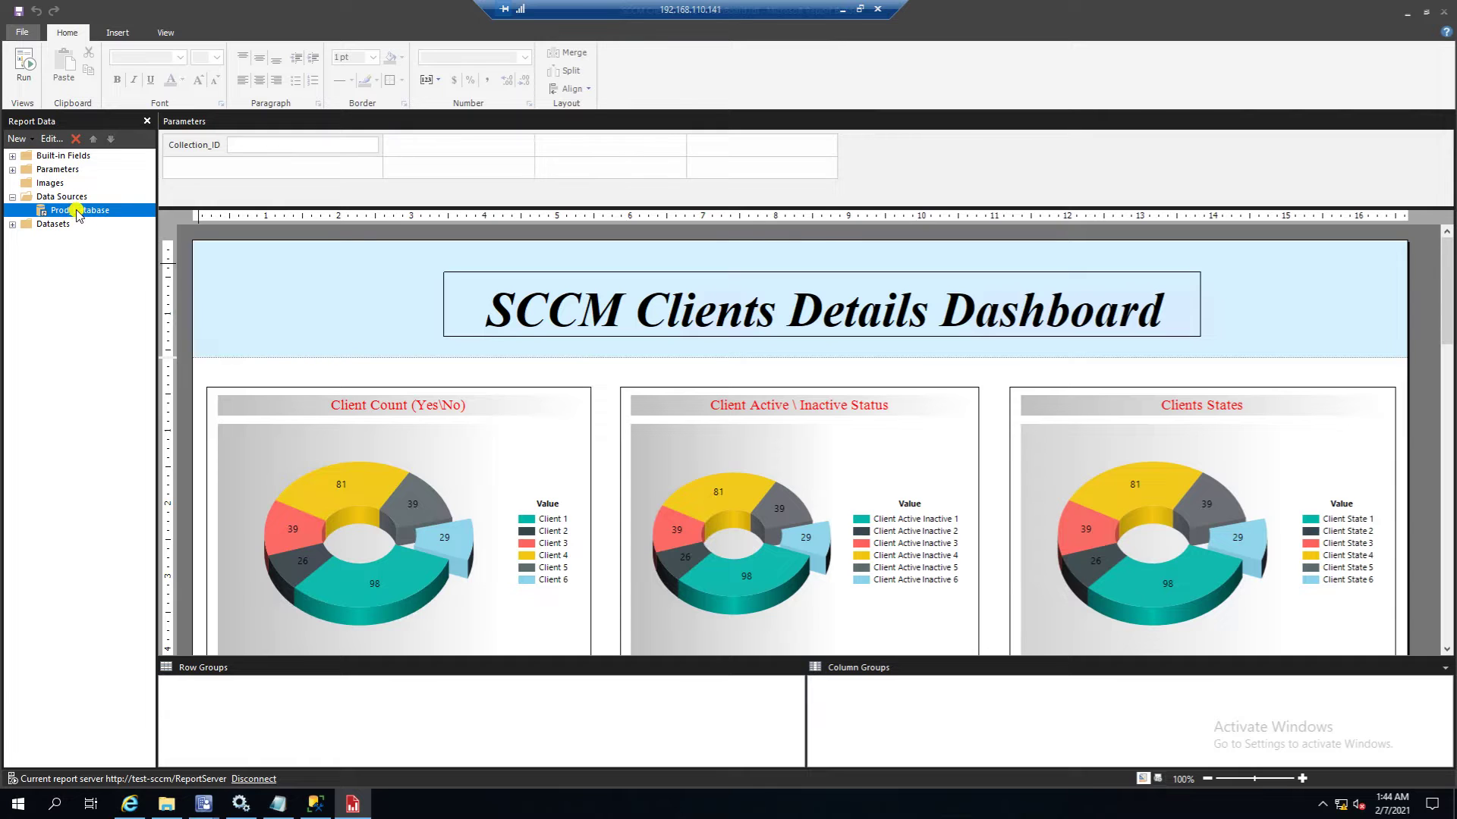
pyautogui.rightClick(79, 213)
pyautogui.click(116, 242)
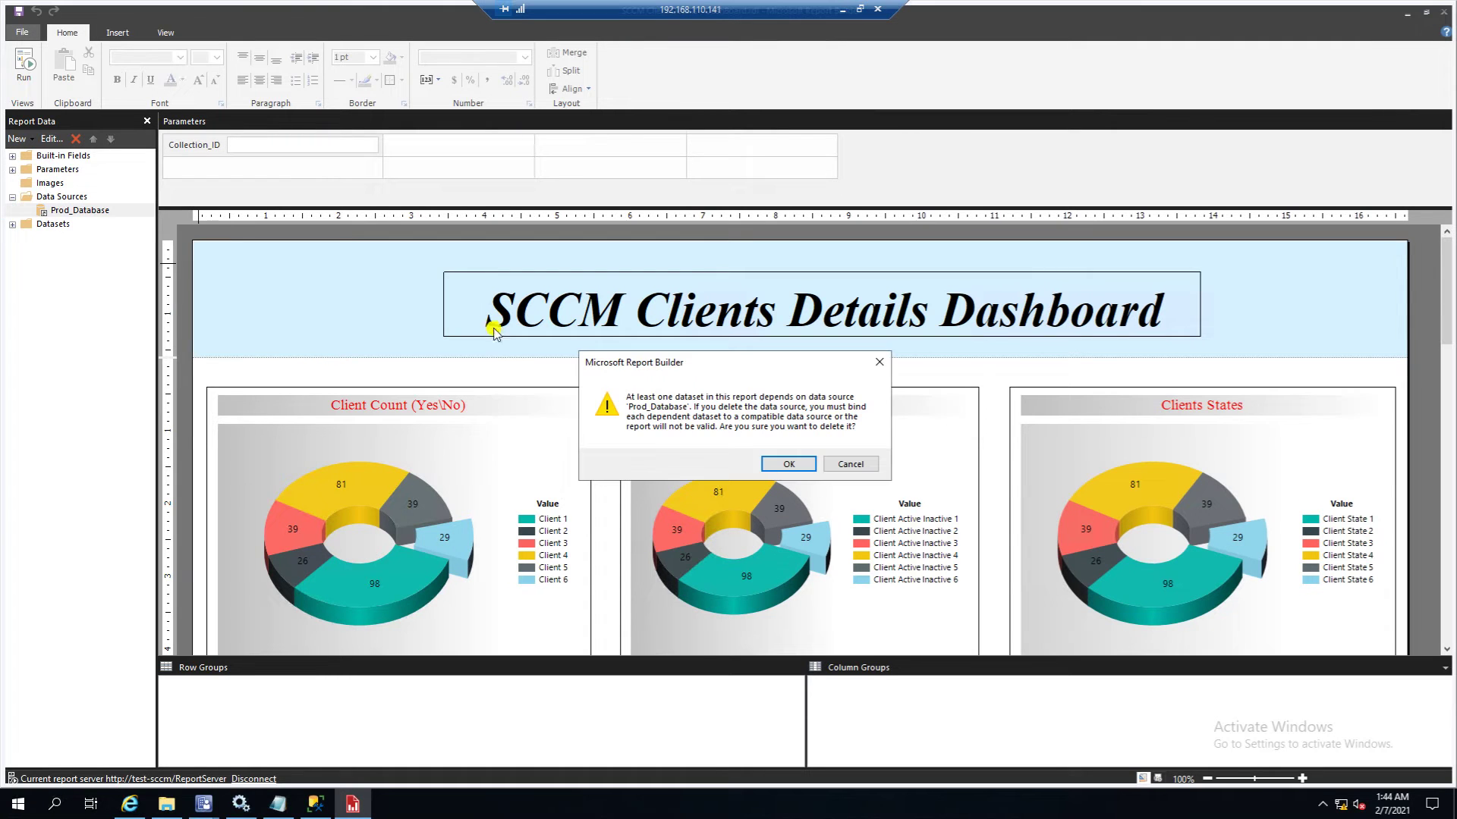
pyautogui.click(800, 467)
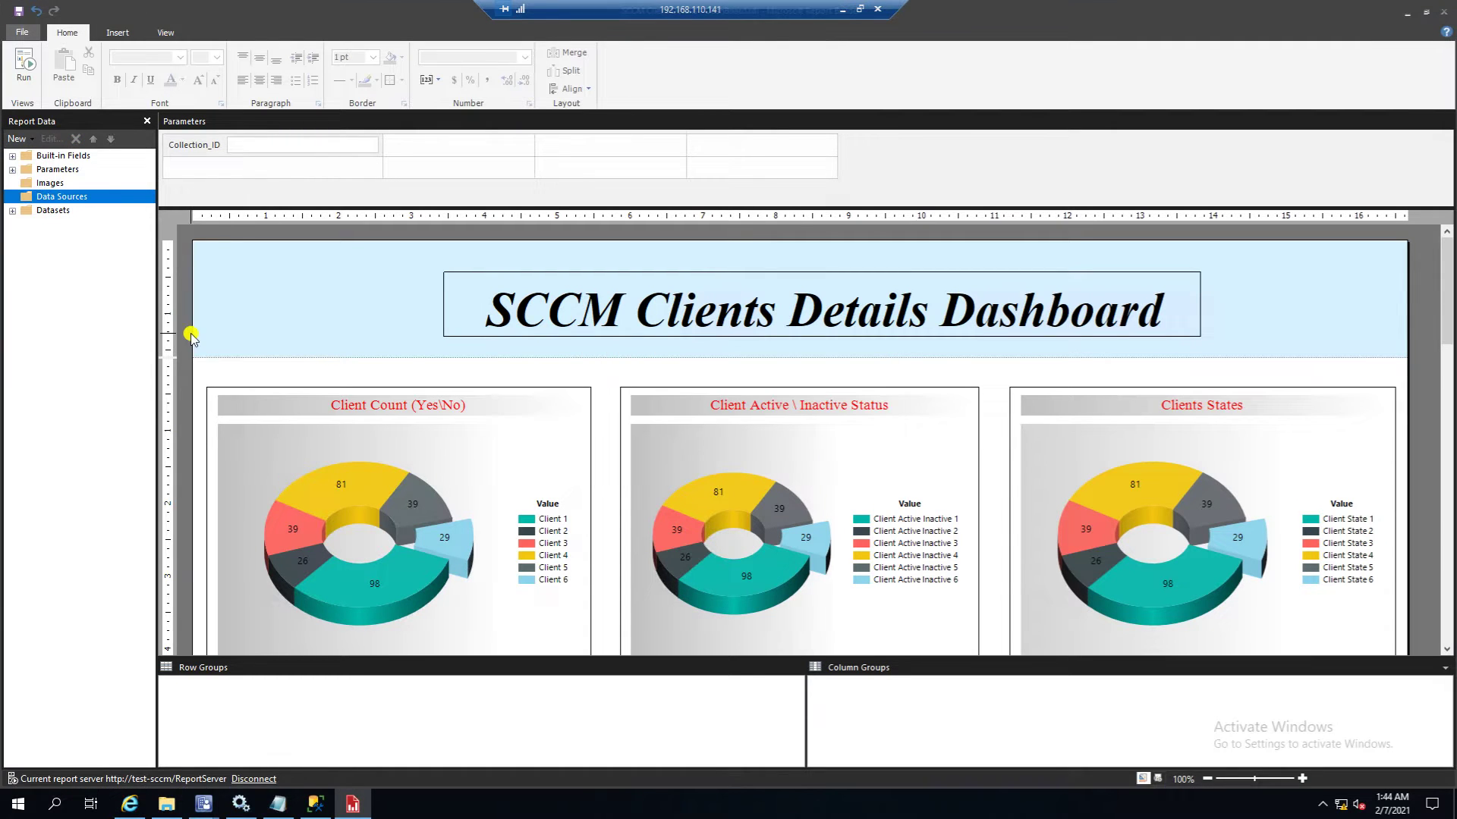
# Start adding a data source named Prod-DataBase that uses the second listed shared ConfigMgr_PS1 connection.
pyautogui.rightClick(91, 197)
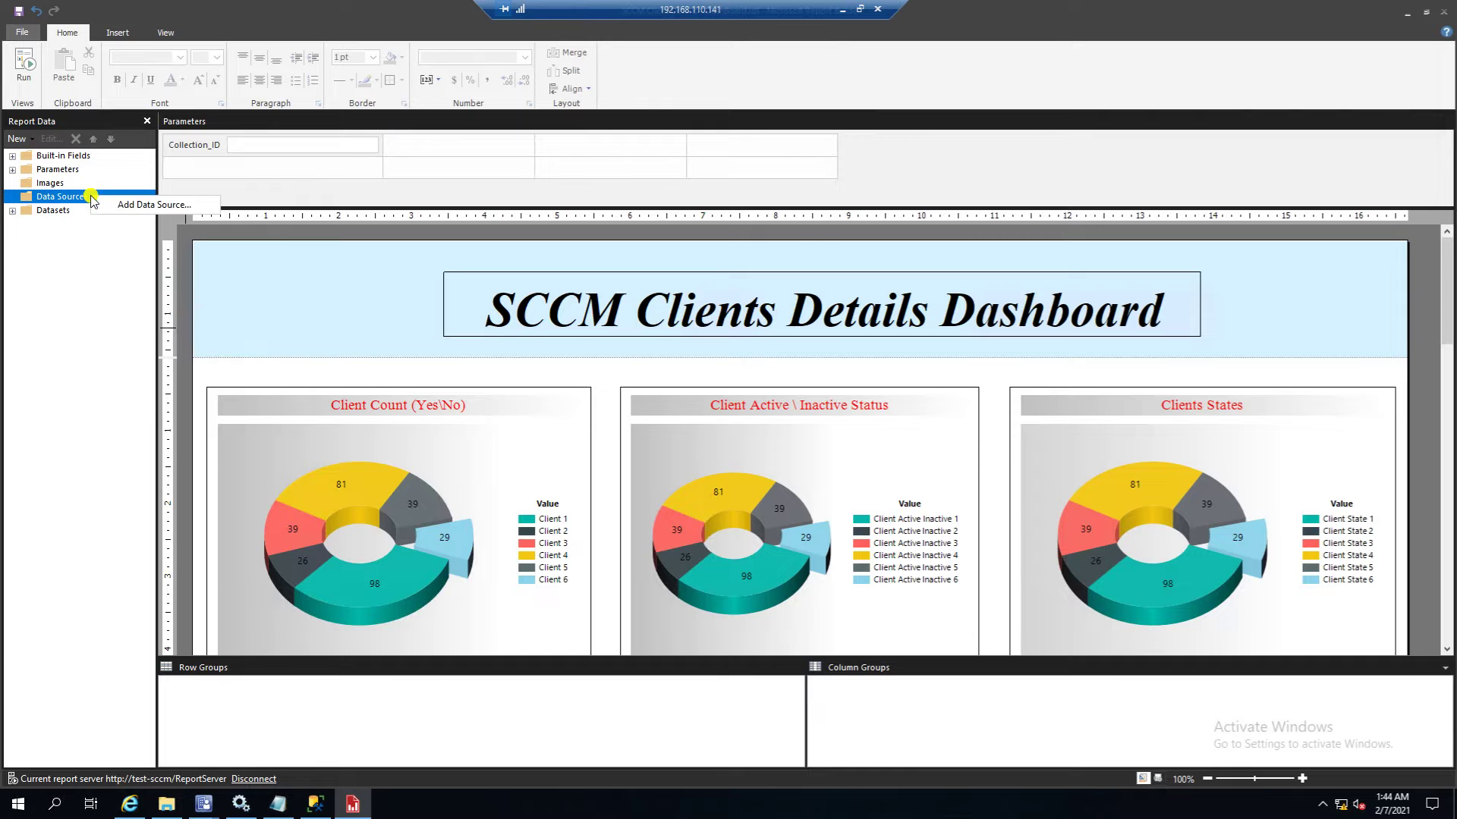
pyautogui.click(128, 206)
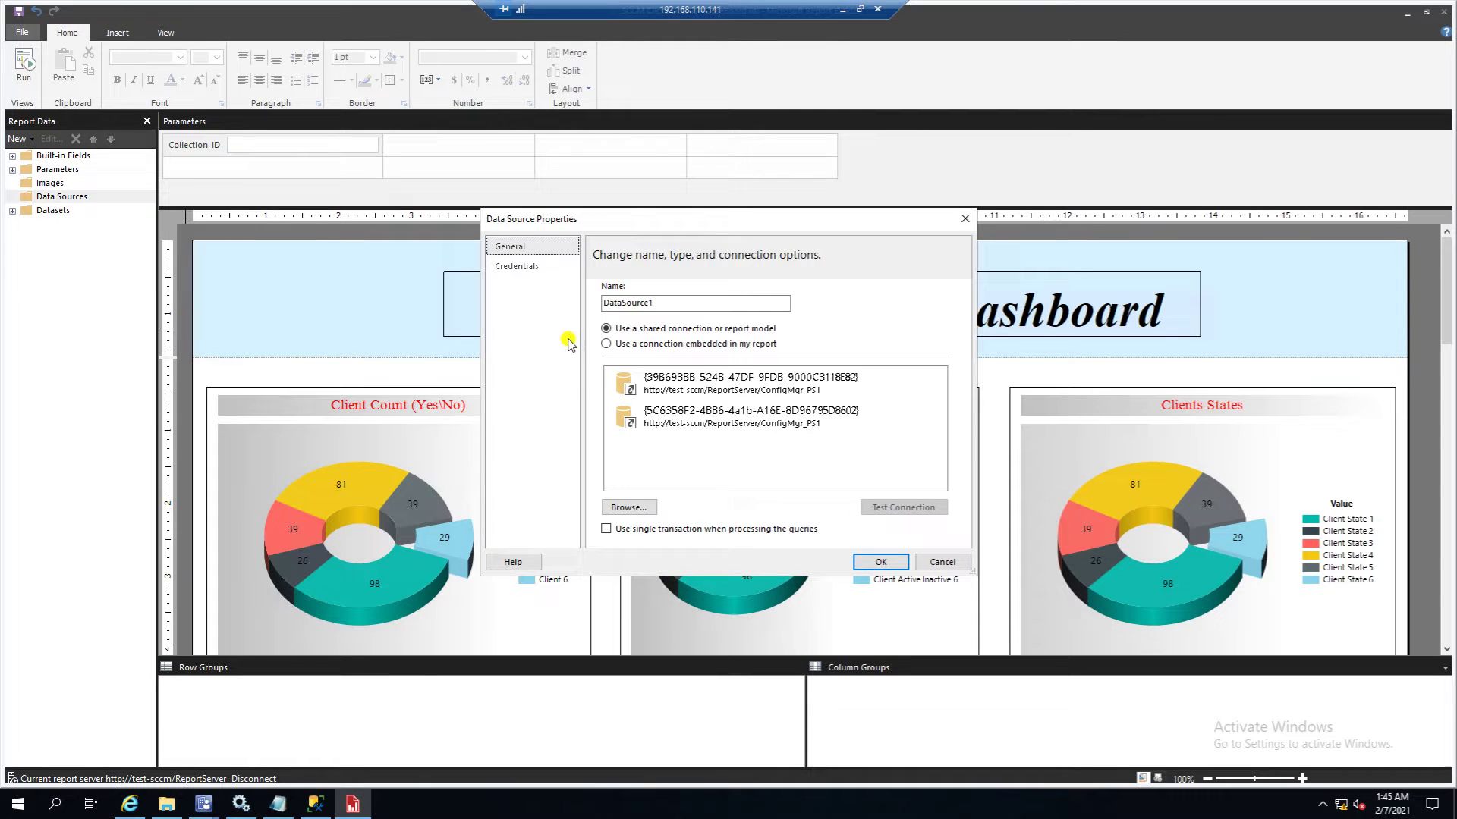
pyautogui.click(675, 304)
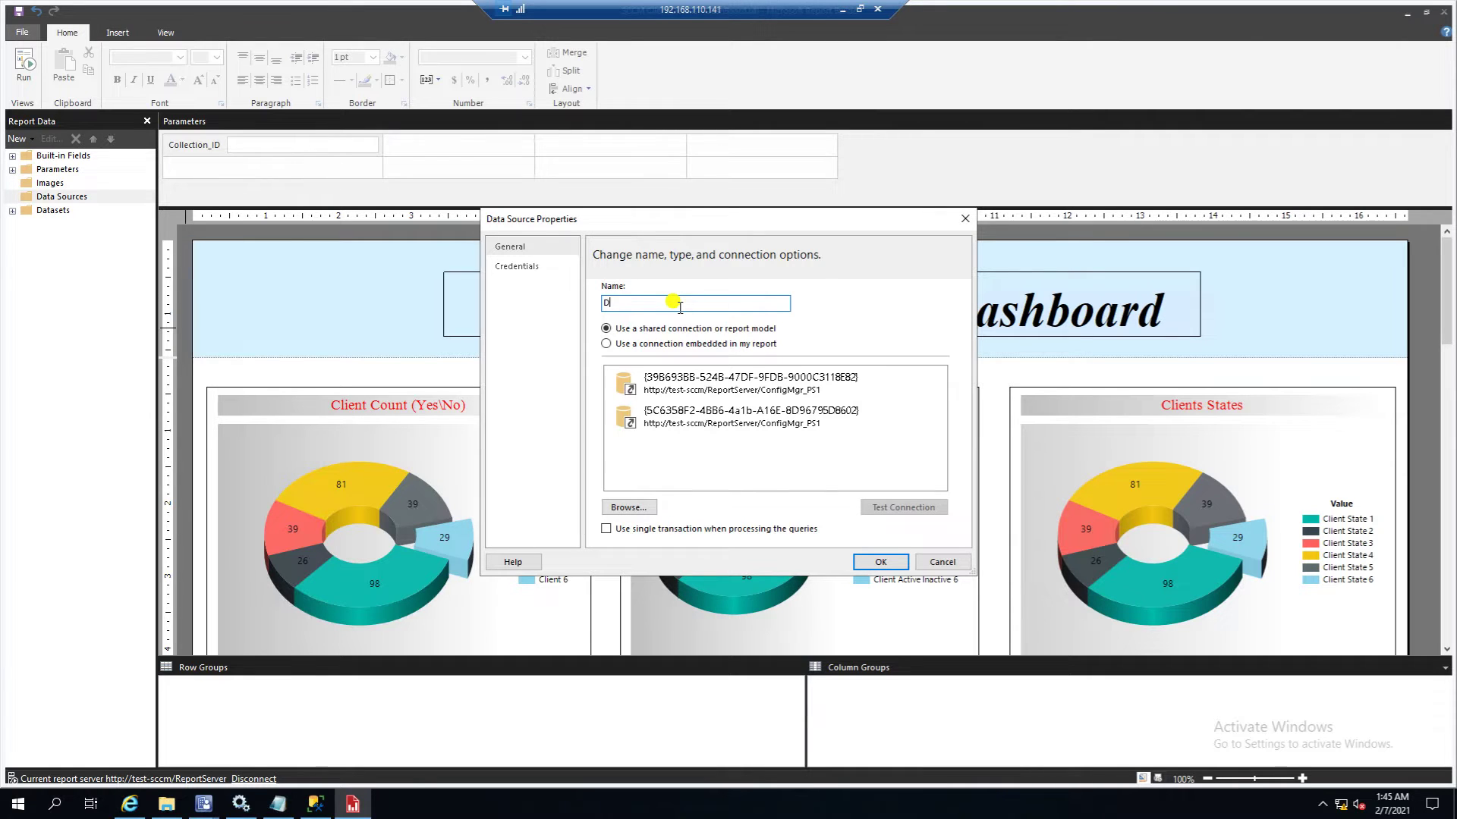
pyautogui.write('Prod-DataBase')
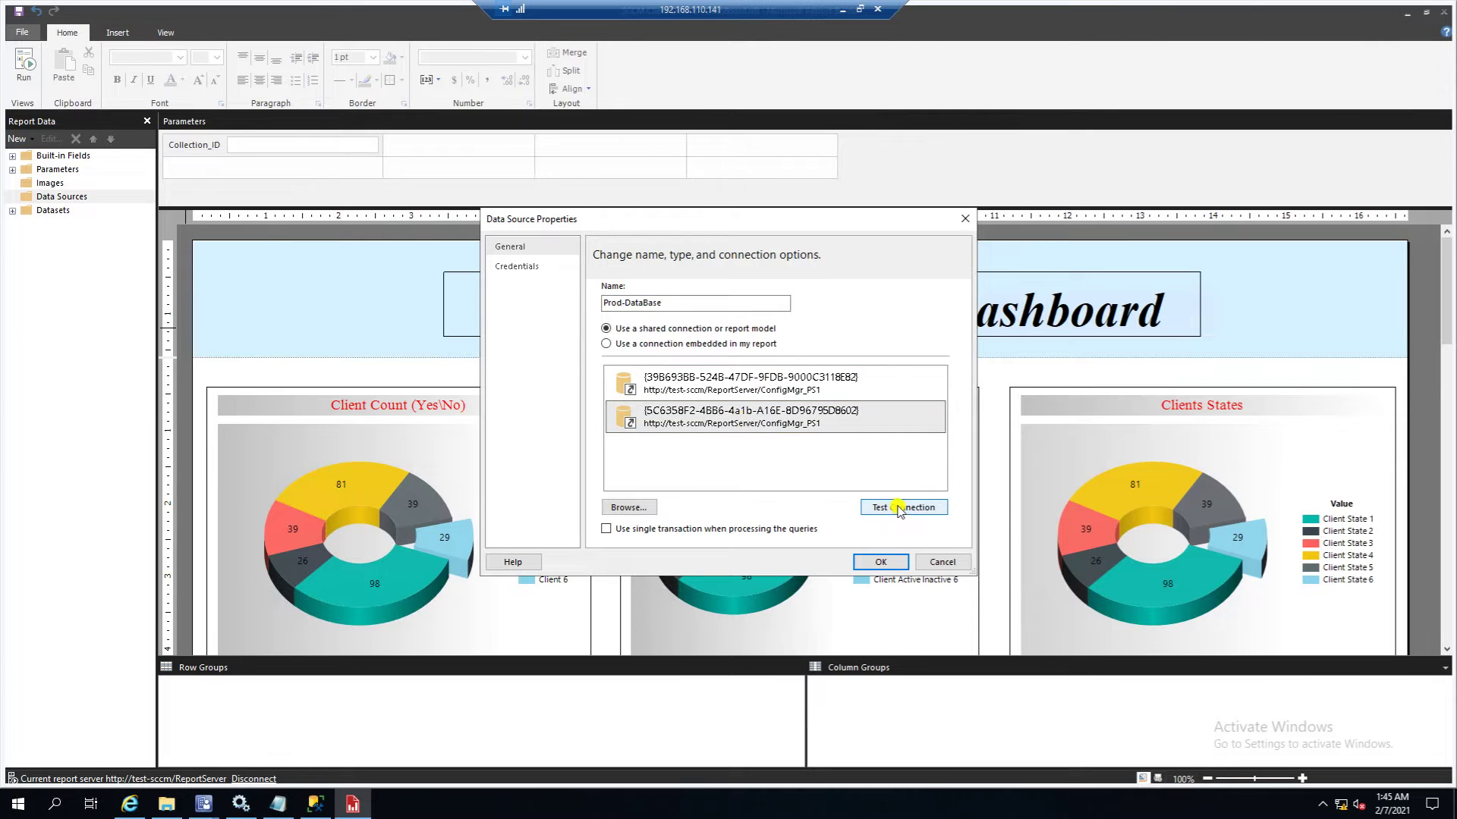
# Try to test both listed shared ConfigMgr_PS1 connections under the name Prod-DataBase.
pyautogui.click(902, 507)
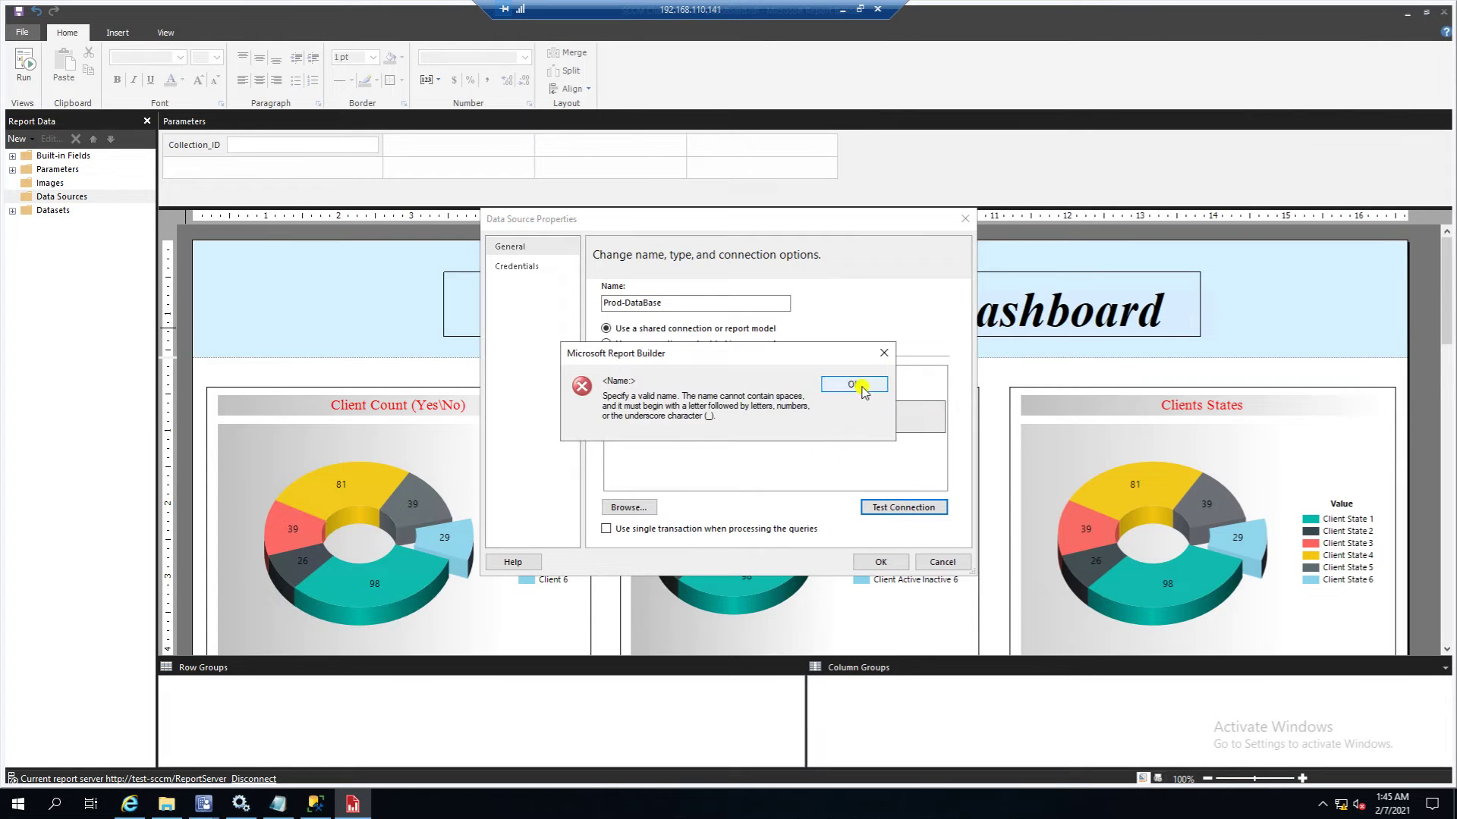
pyautogui.click(857, 384)
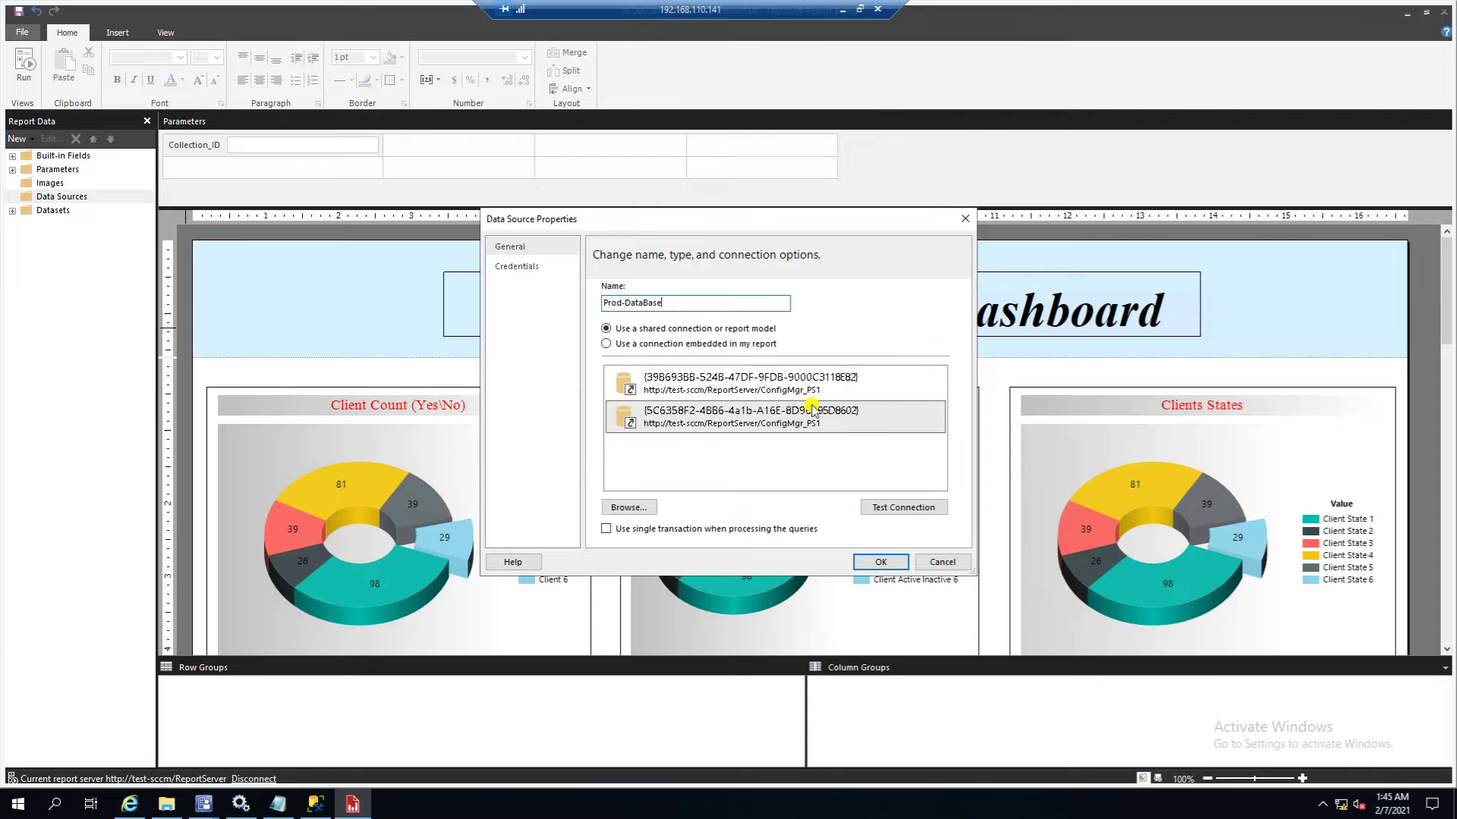
pyautogui.click(899, 508)
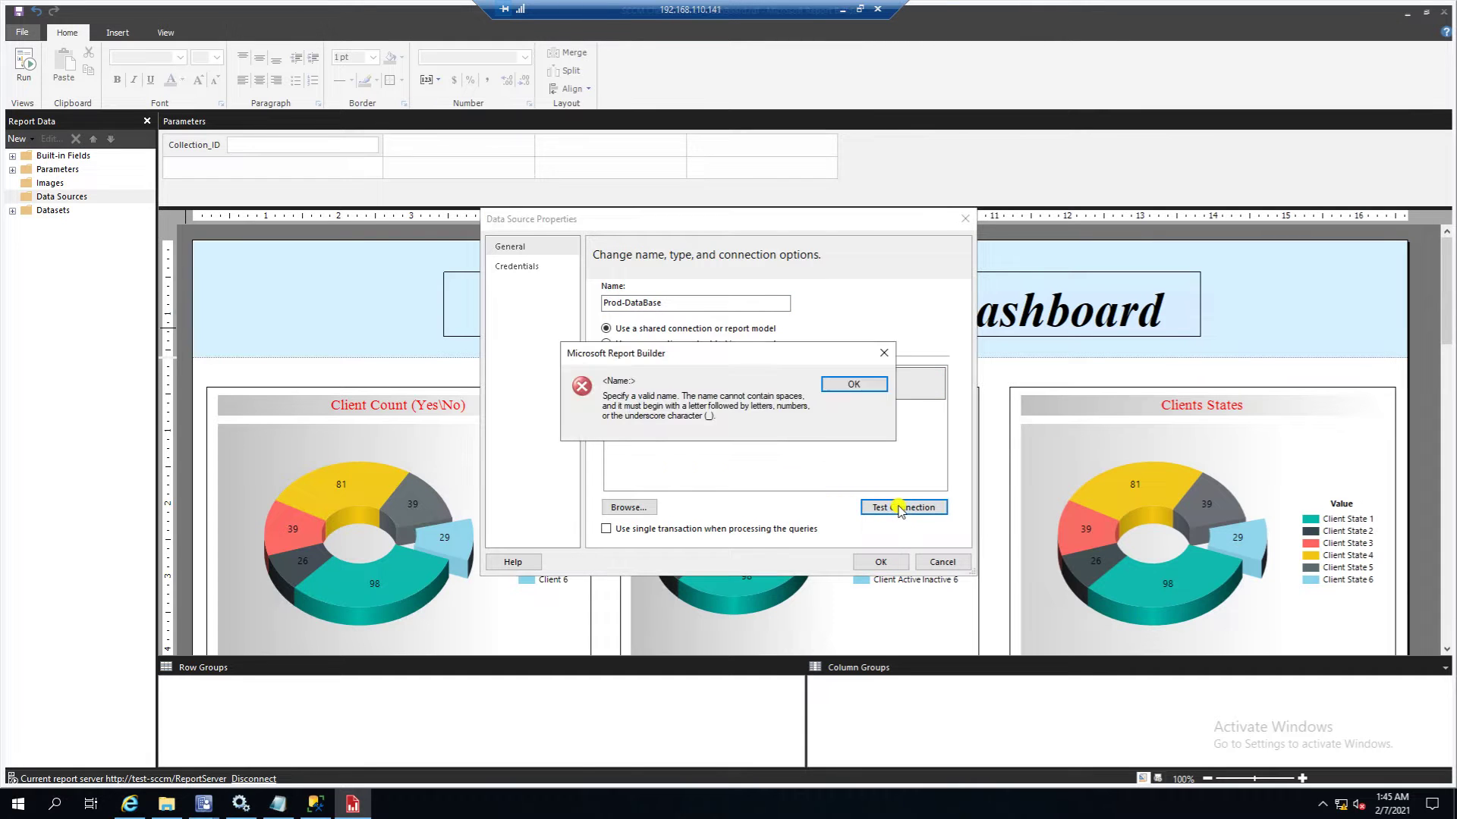
pyautogui.click(854, 387)
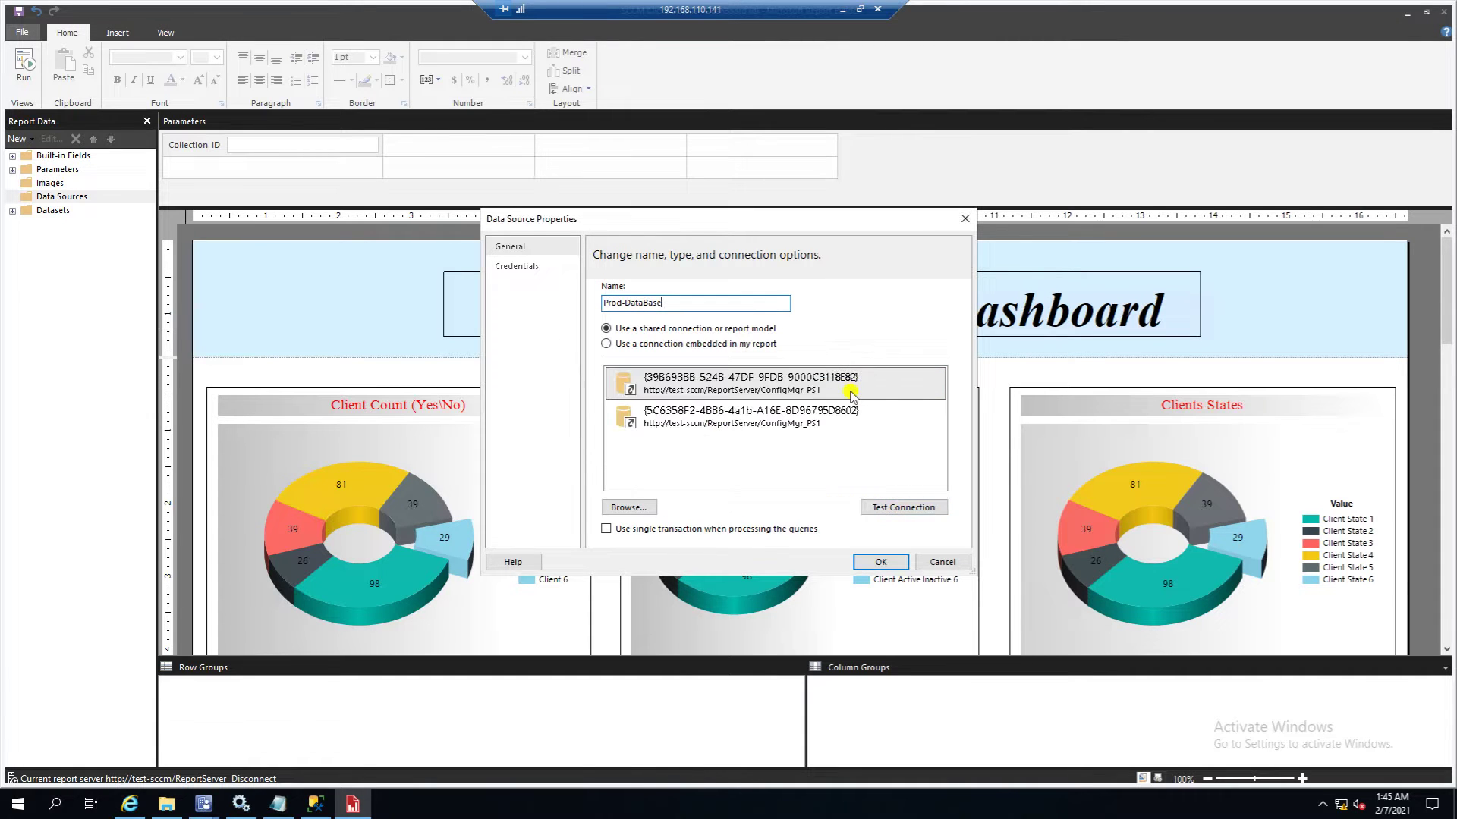
# Rename the data source to Prod_DataBase, then test and save it with the second listed shared connection.
pyautogui.click(626, 304)
pyautogui.press('BackSpace')
pyautogui.write('_')
pyautogui.click(742, 420)
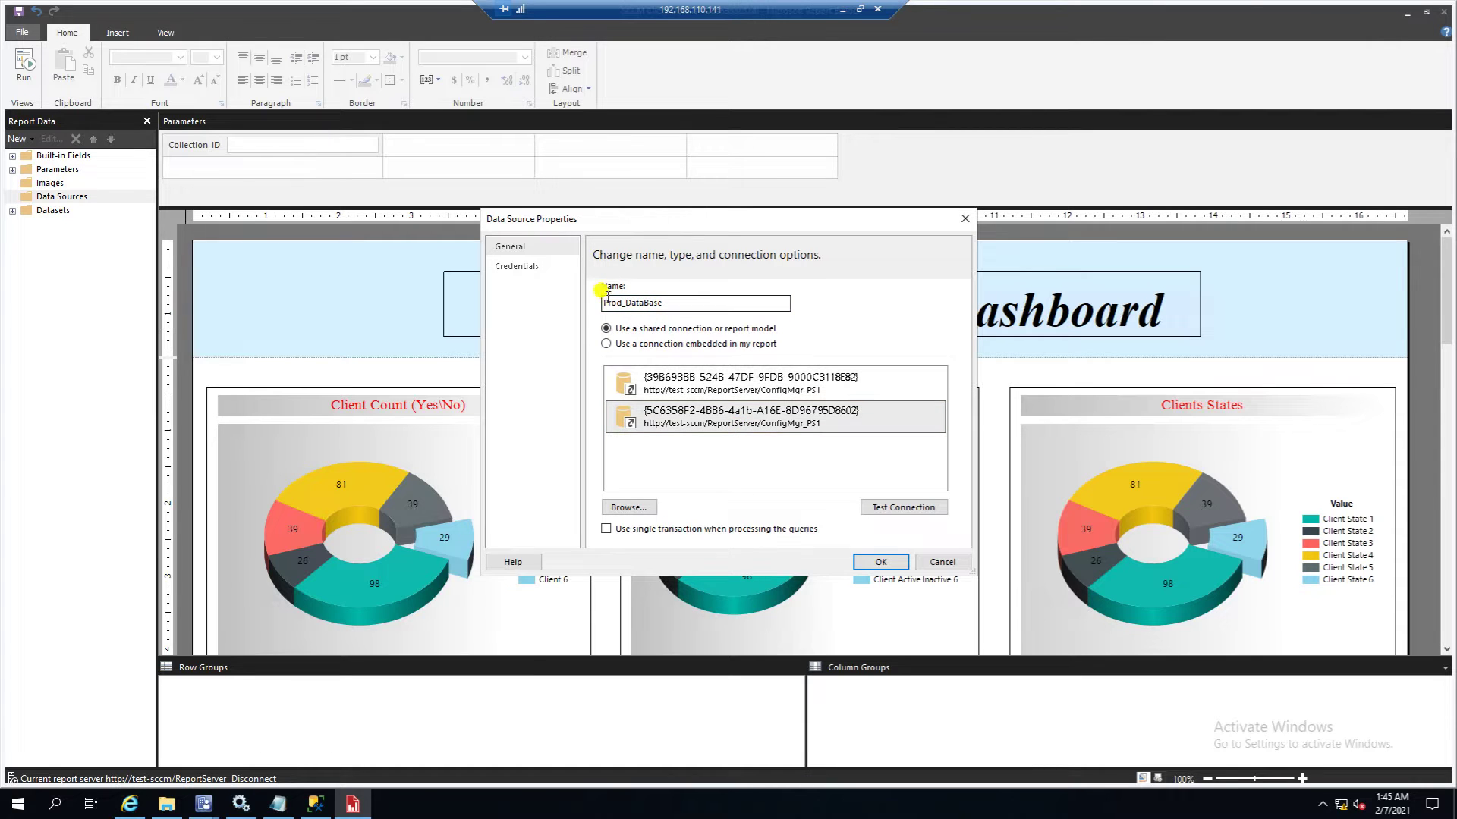
pyautogui.click(897, 510)
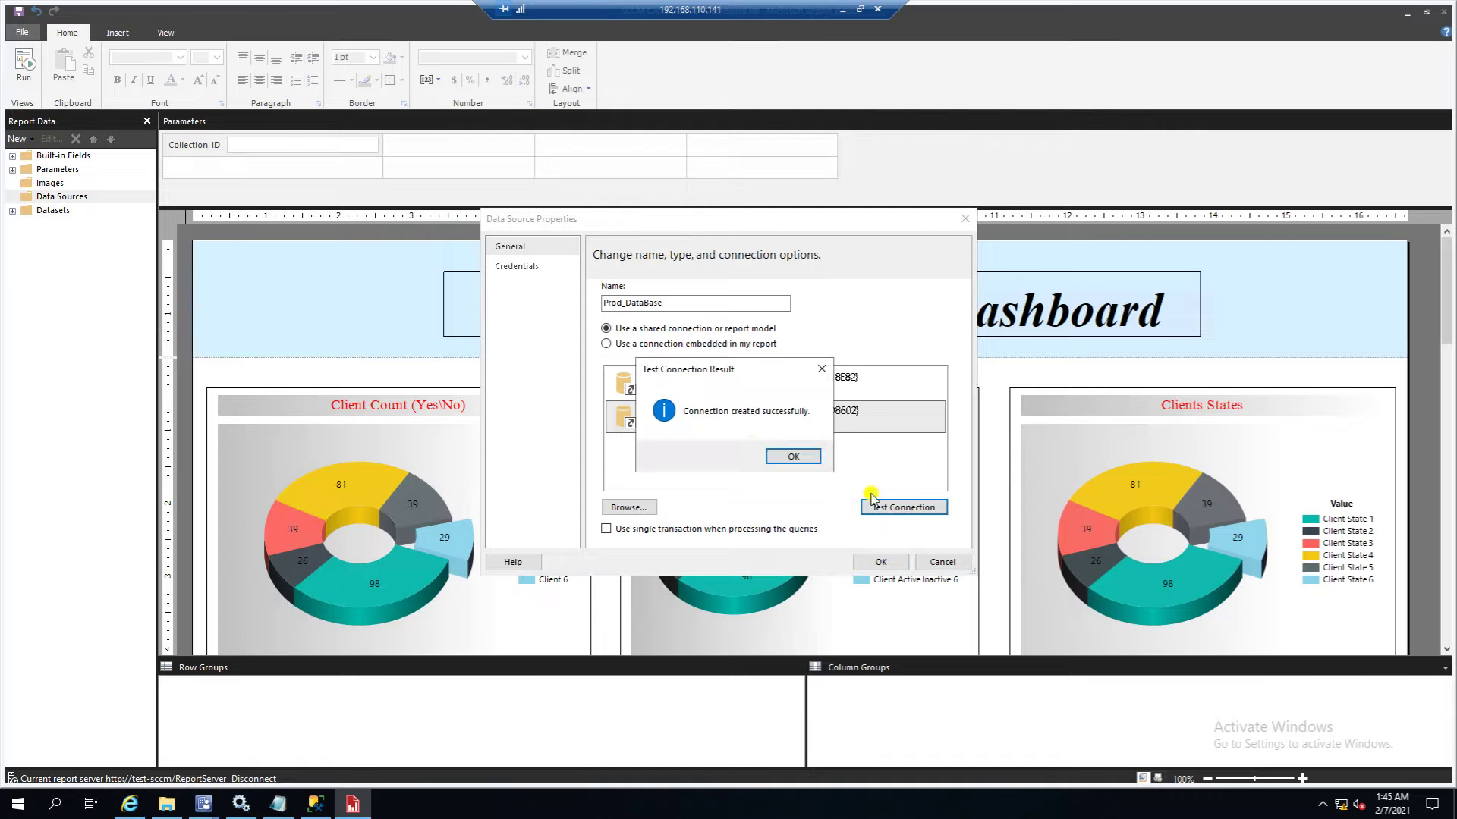
pyautogui.click(785, 455)
pyautogui.click(876, 562)
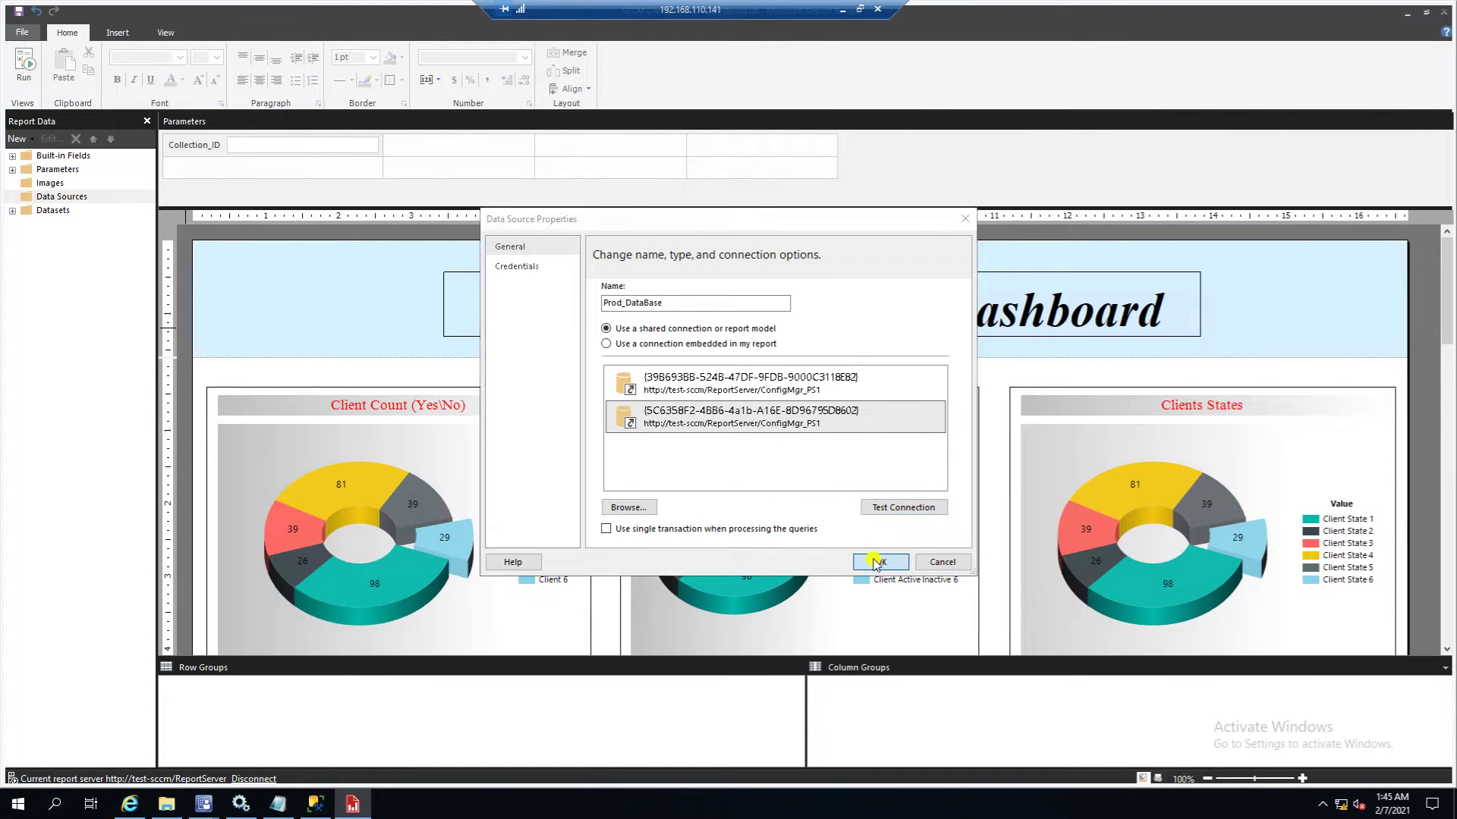
# Expand the report's datasets and try to run the report with the new data source.
pyautogui.click(13, 224)
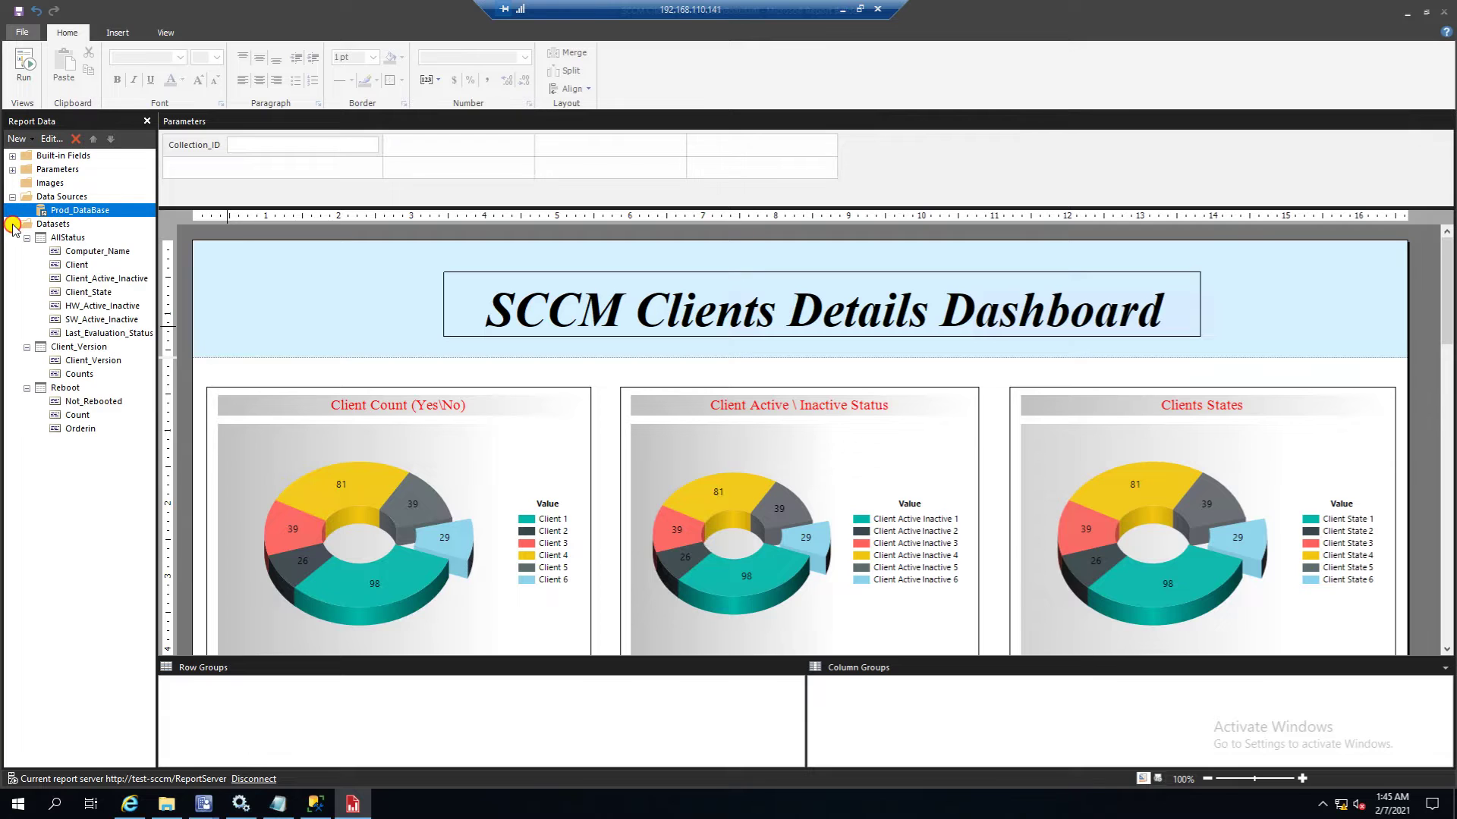
pyautogui.click(27, 70)
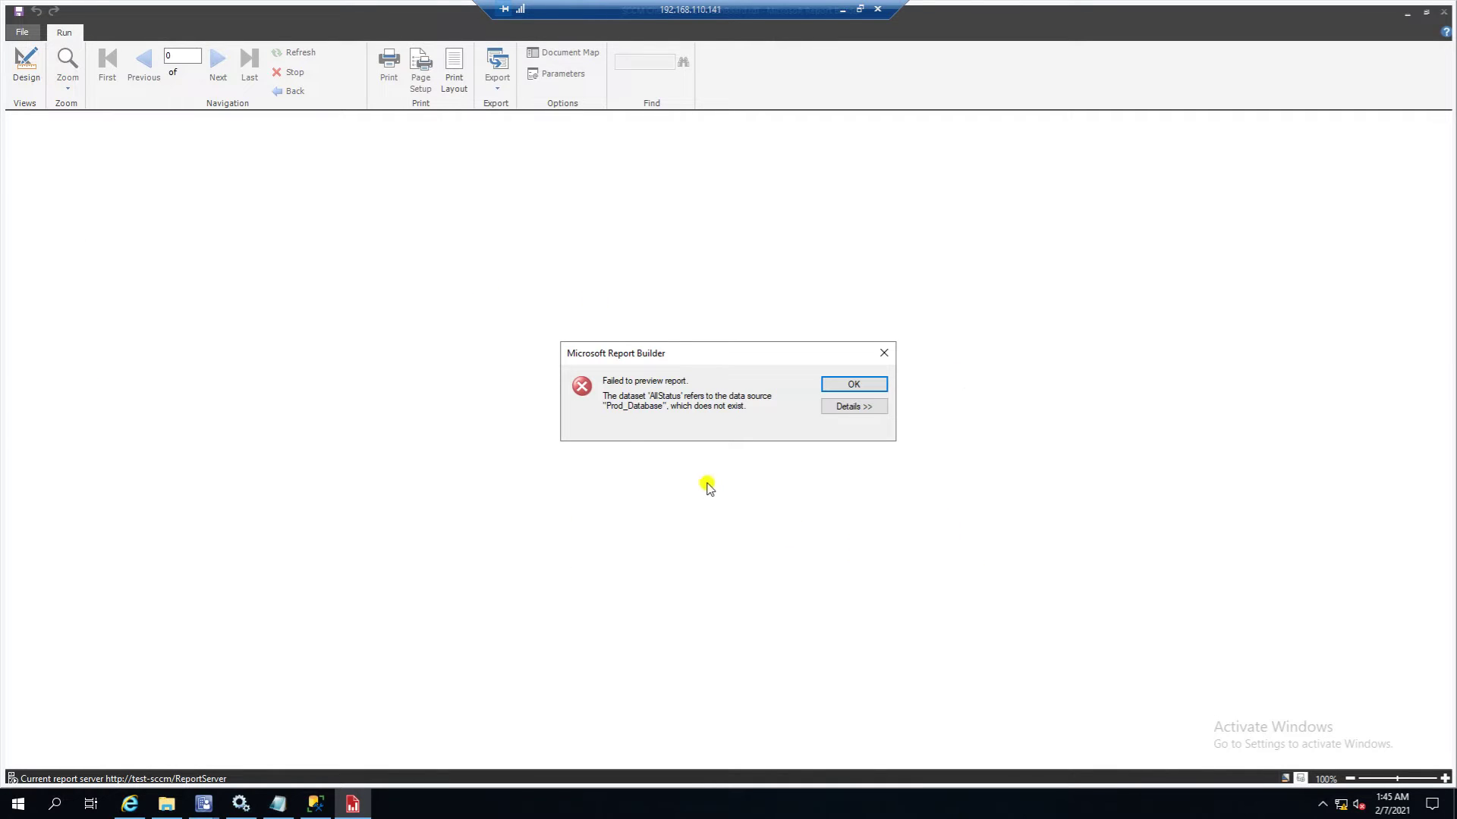
pyautogui.click(867, 385)
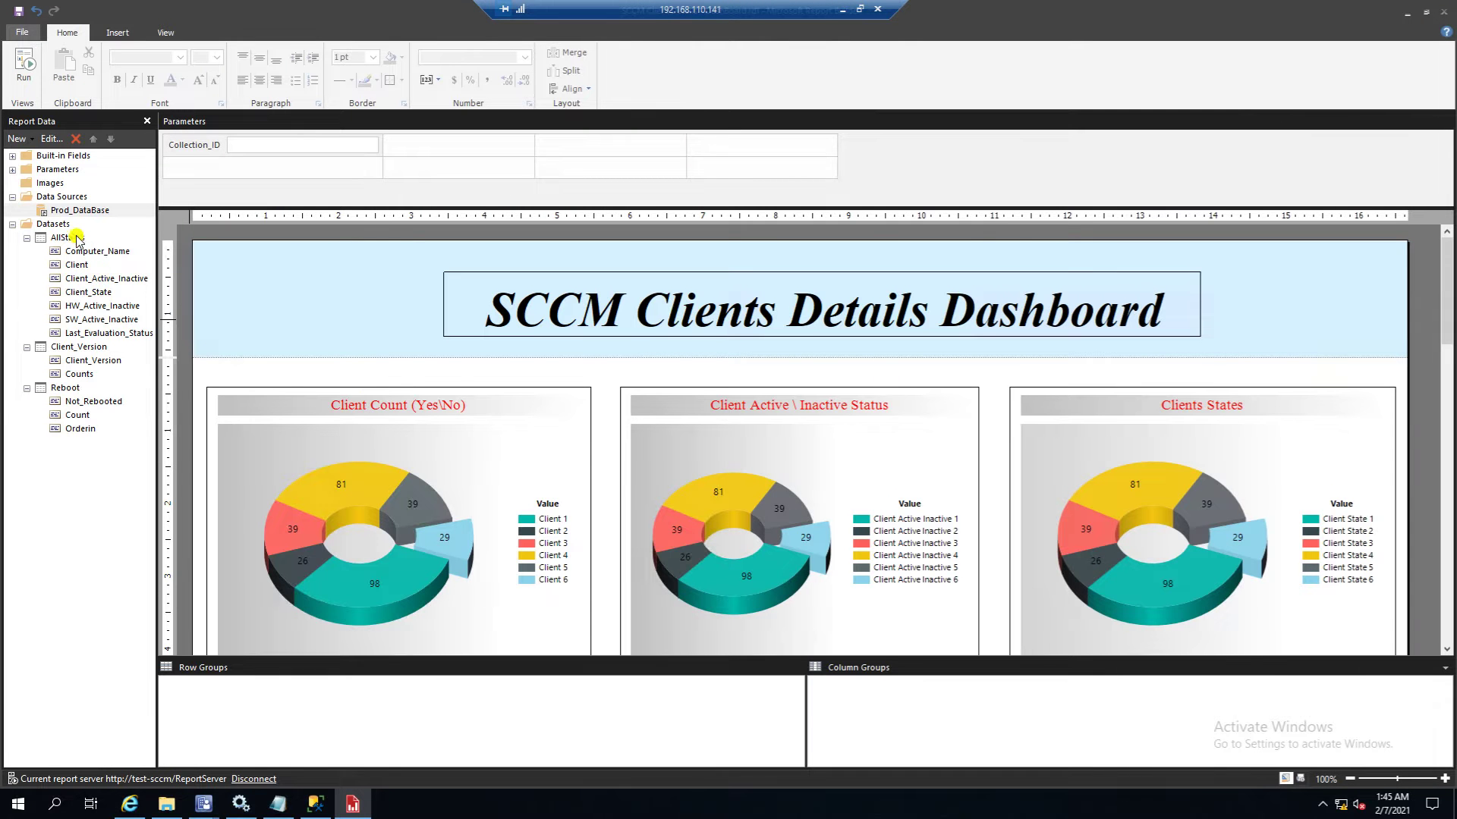
# Check the AllStatus dataset's properties and confirm Prod_DataBase as its data source.
pyautogui.rightClick(76, 238)
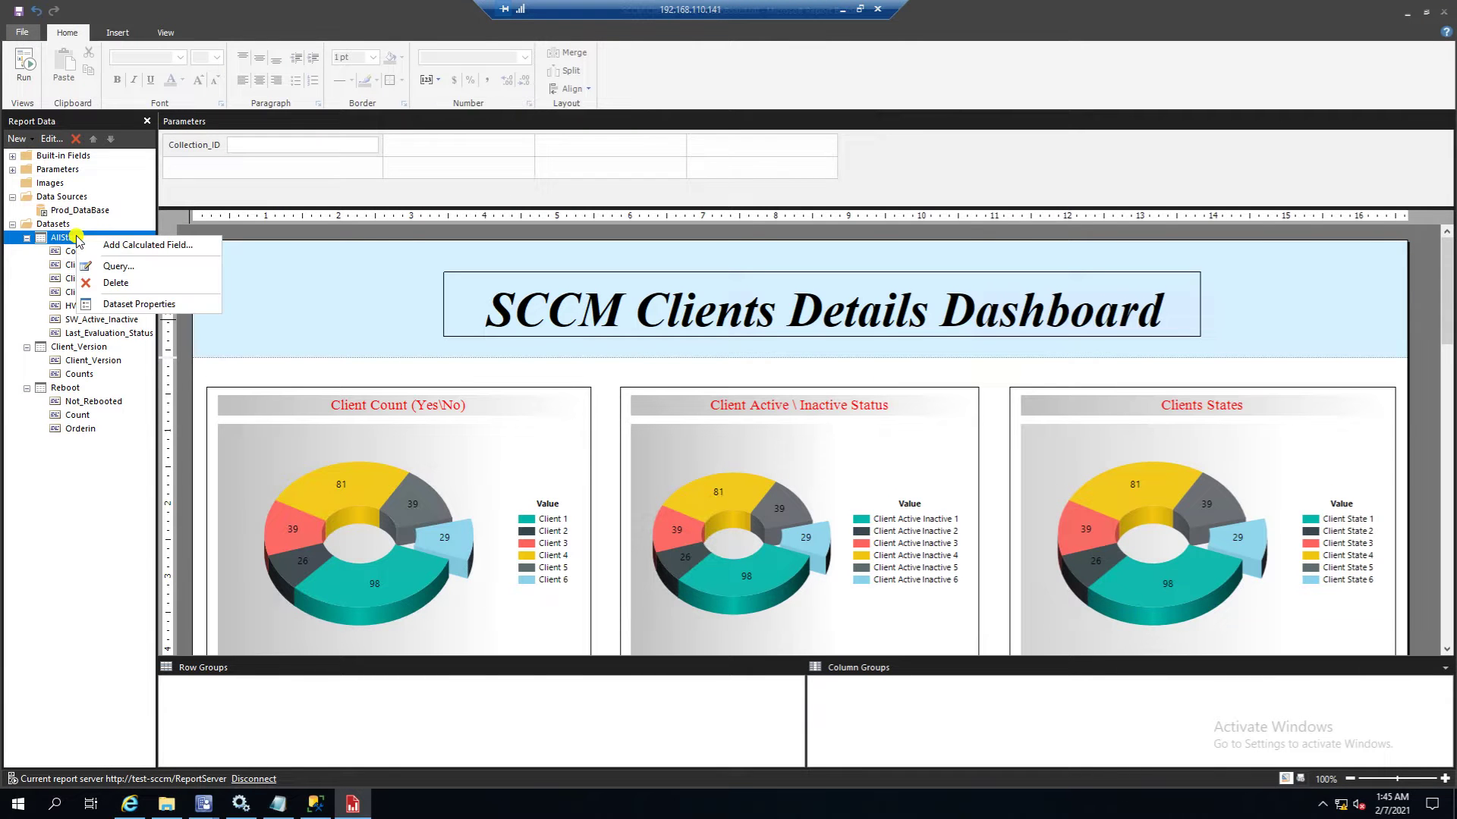
pyautogui.click(164, 303)
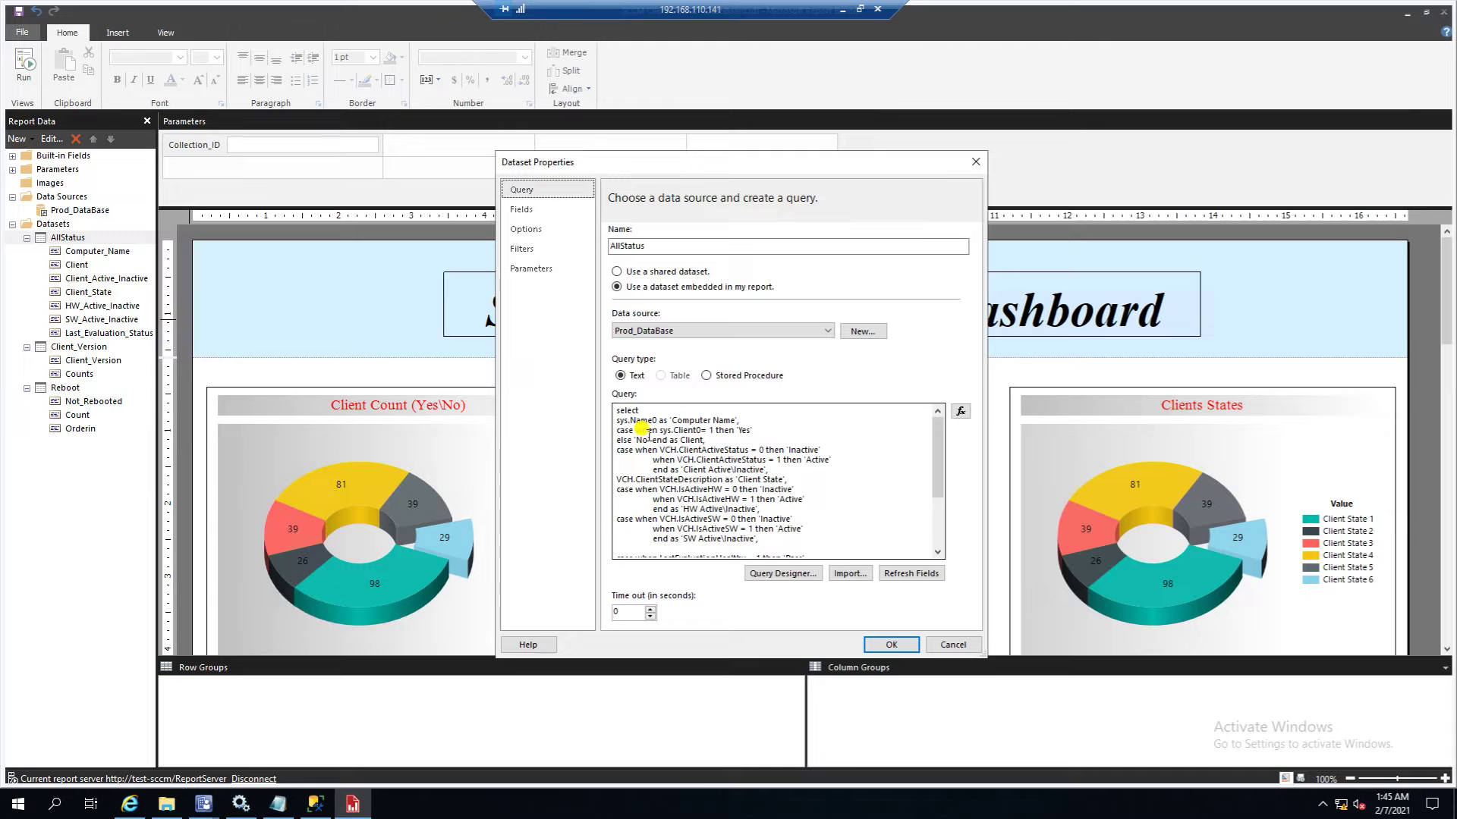
pyautogui.click(644, 332)
pyautogui.click(644, 334)
pyautogui.click(884, 646)
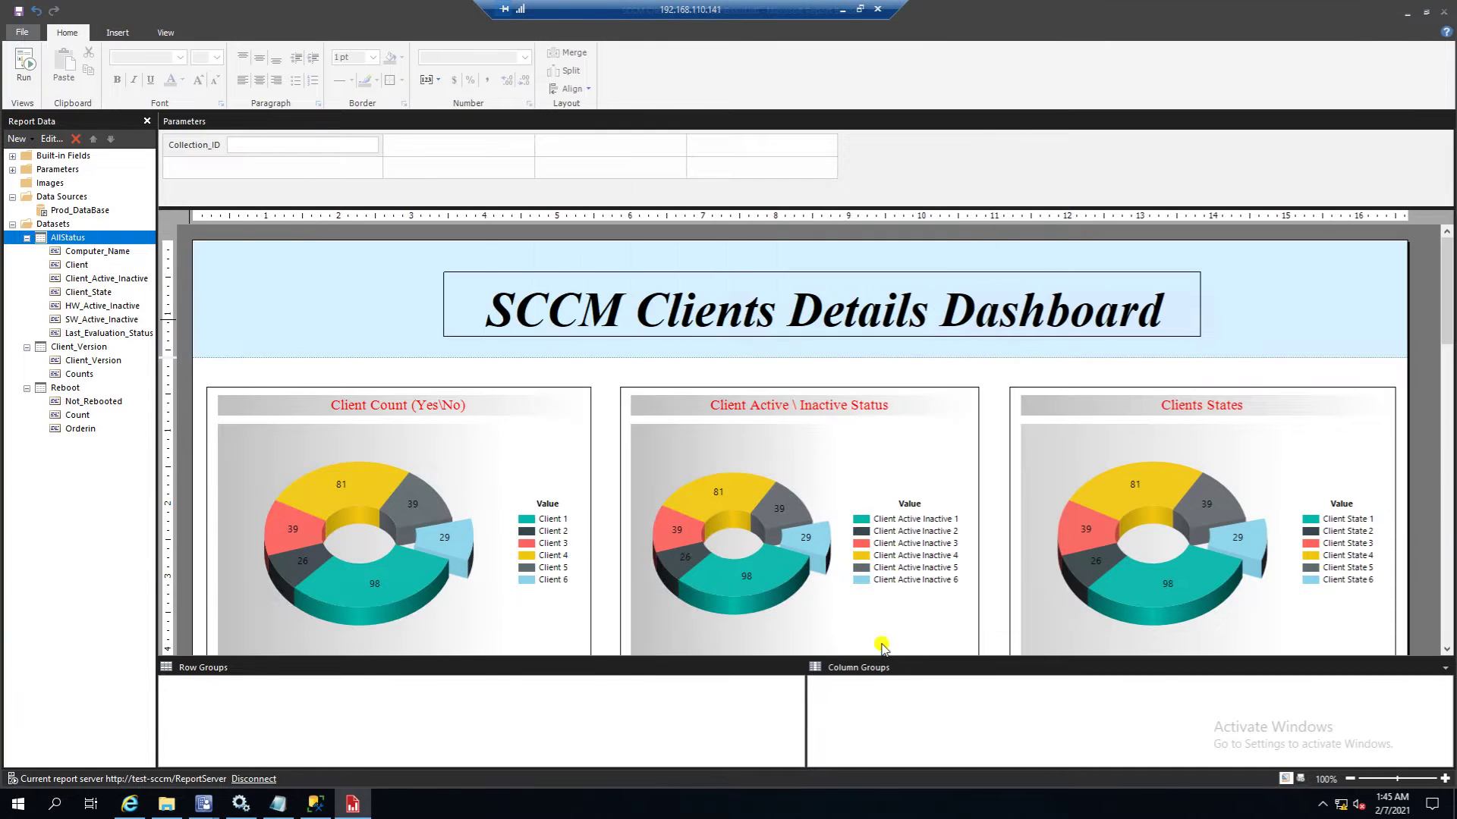
# Select Prod_DataBase as the data source in the Client_Version dataset's properties and save them.
pyautogui.rightClick(87, 349)
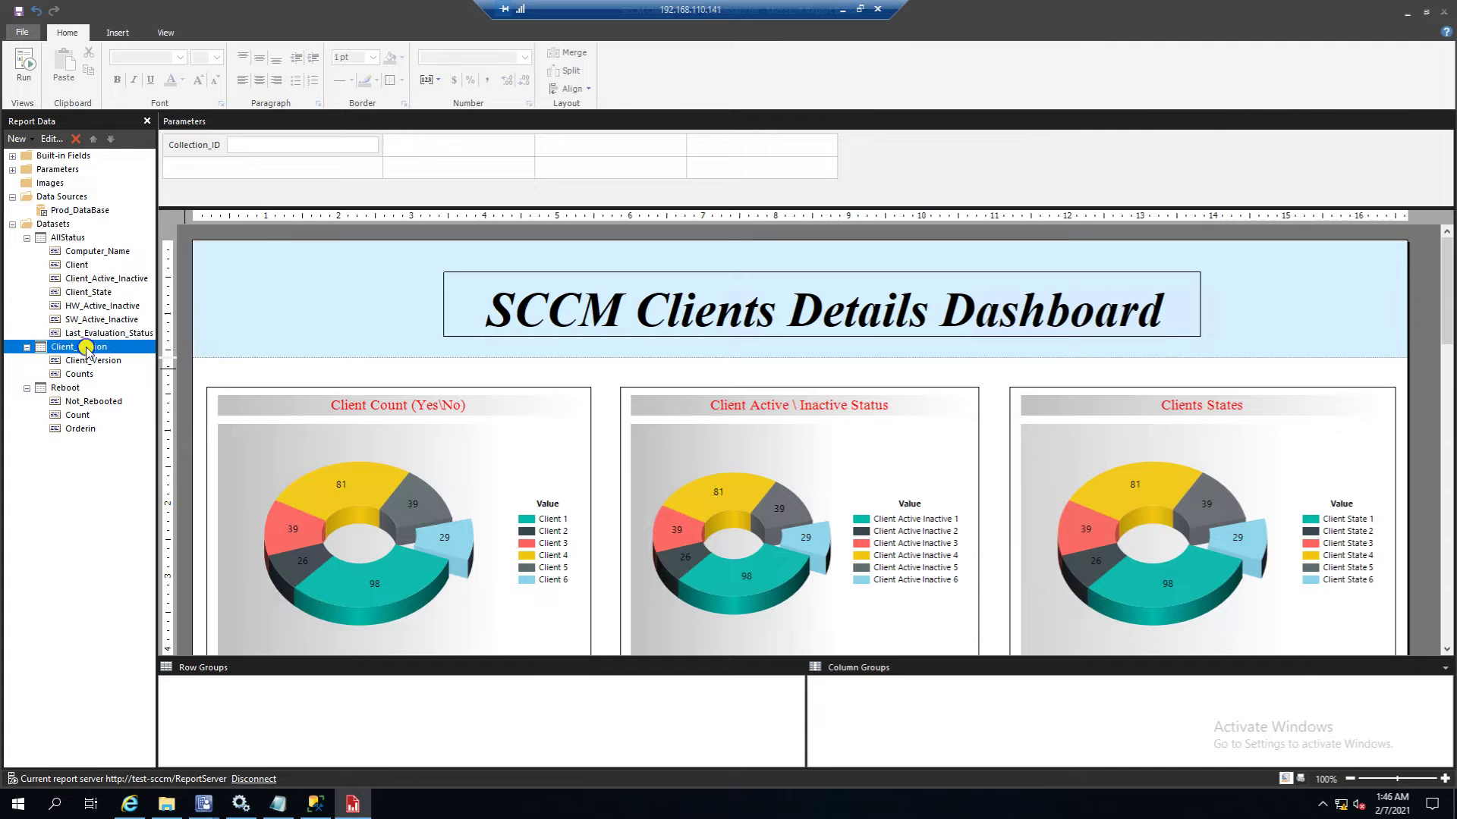
pyautogui.click(139, 418)
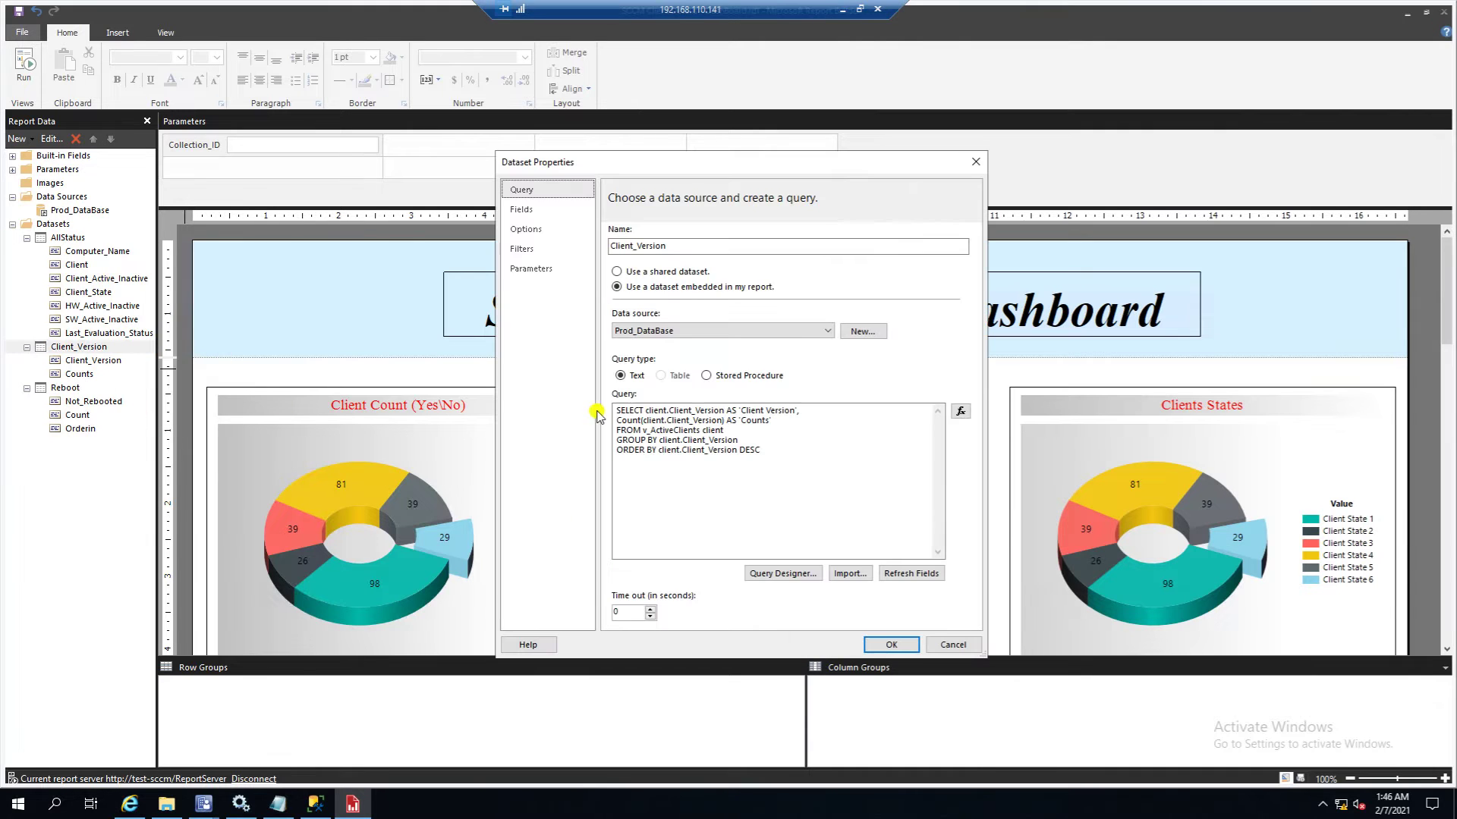
pyautogui.click(699, 329)
pyautogui.click(700, 343)
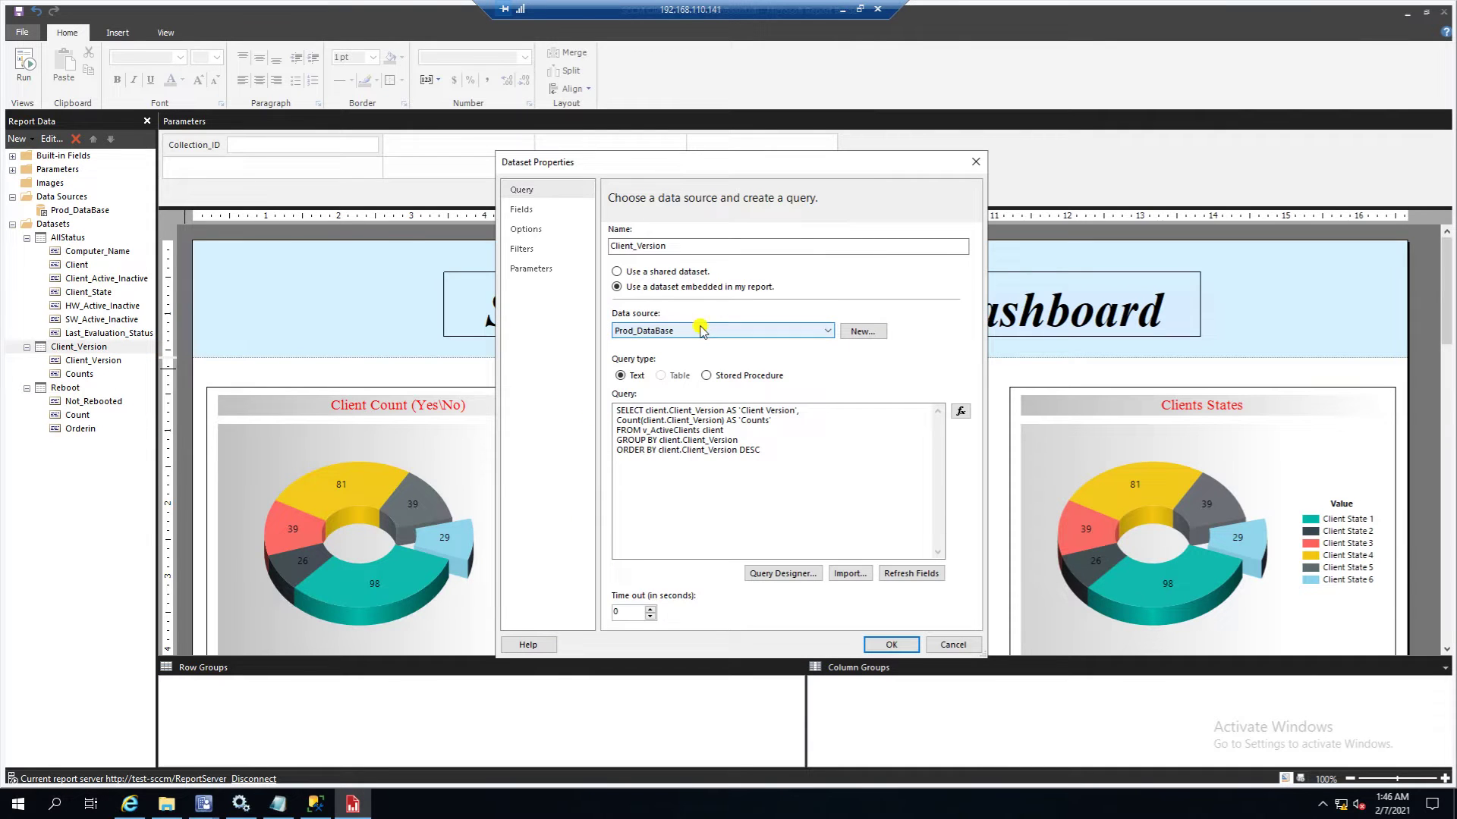
pyautogui.click(891, 645)
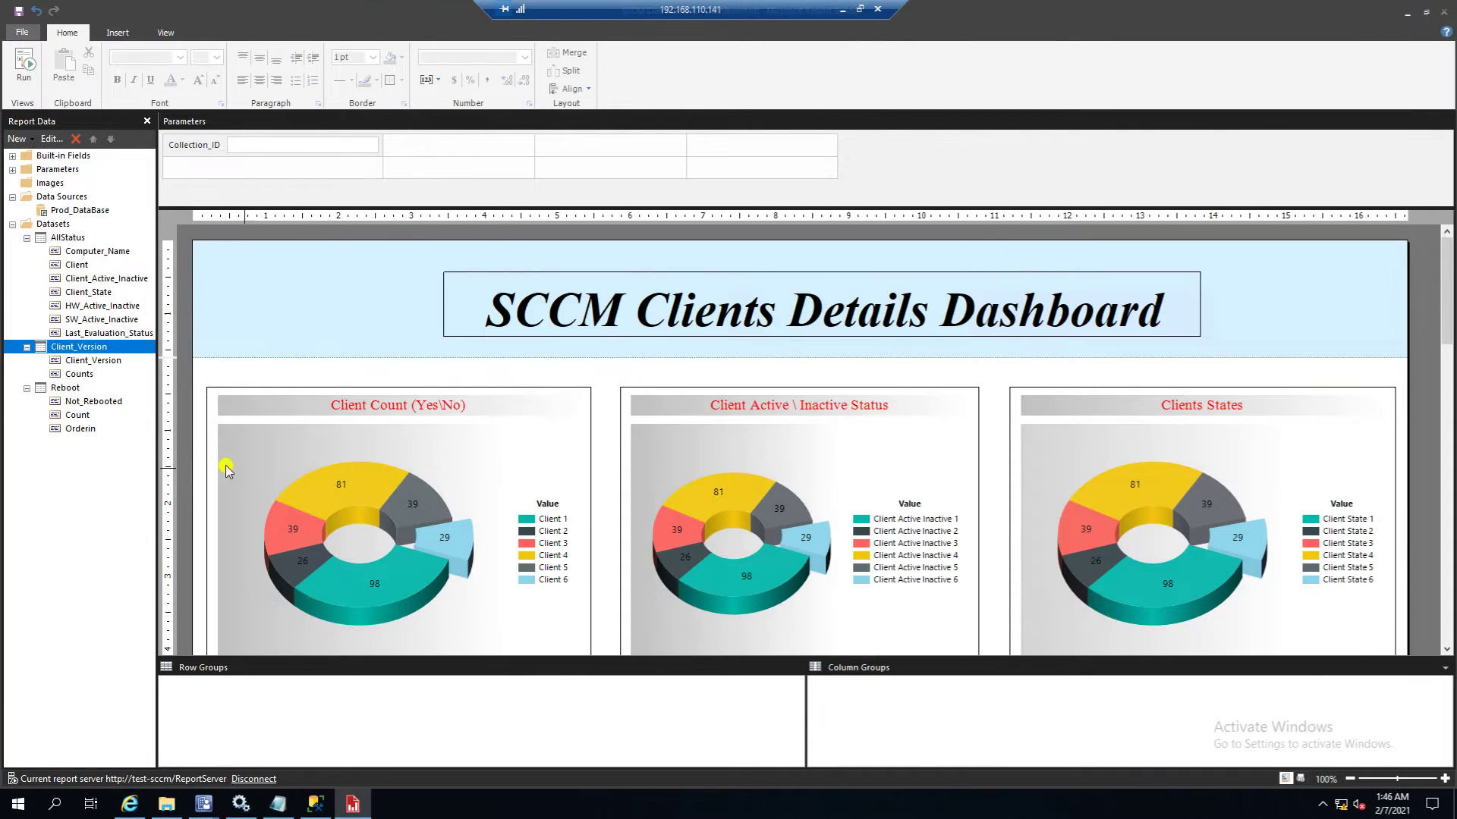
# Point the Reboot dataset at the Prod_DataBase data source and save its properties.
pyautogui.click(73, 389)
pyautogui.rightClick(74, 389)
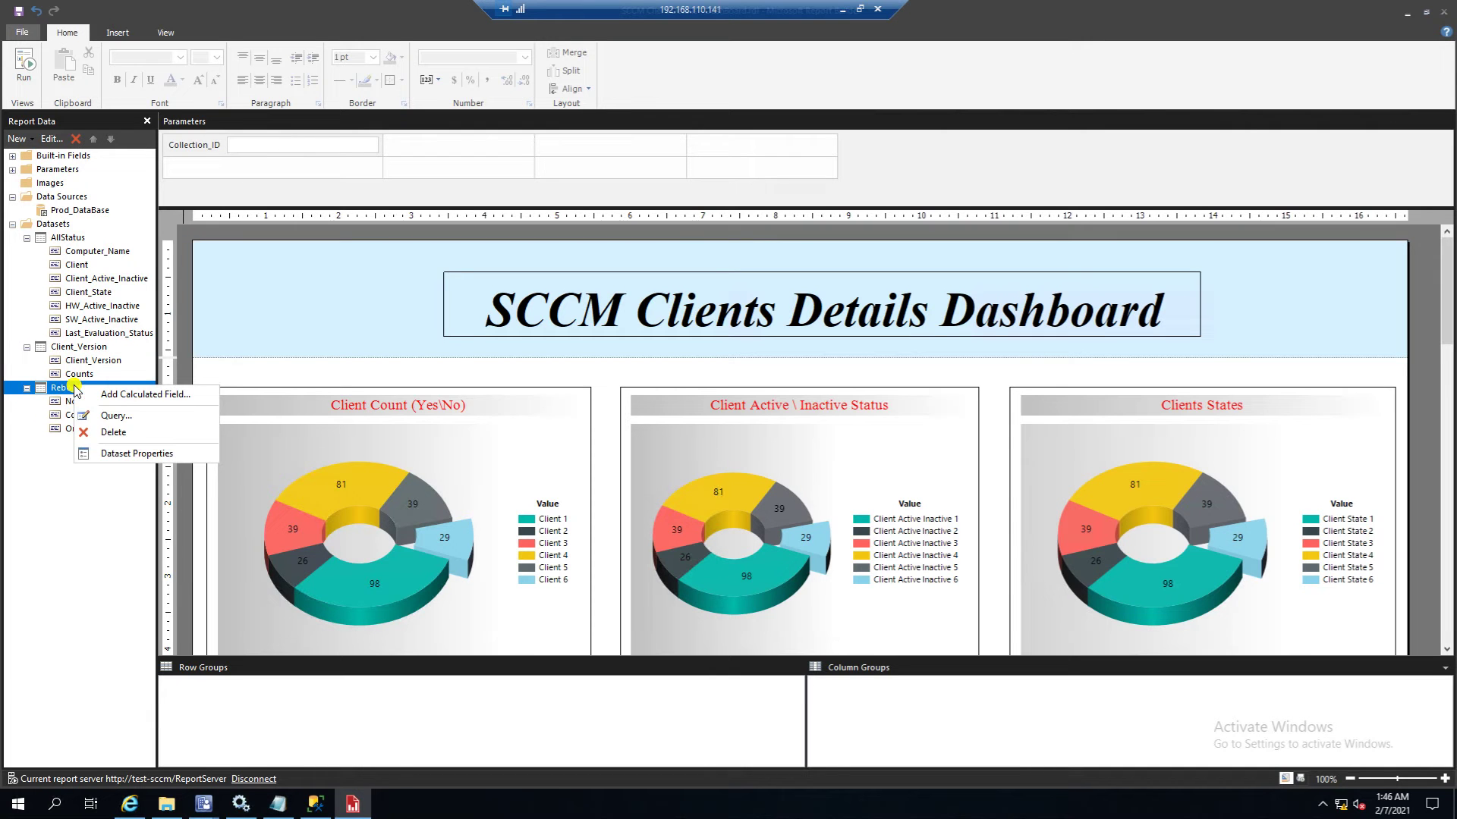
pyautogui.click(133, 452)
pyautogui.click(686, 331)
pyautogui.click(686, 330)
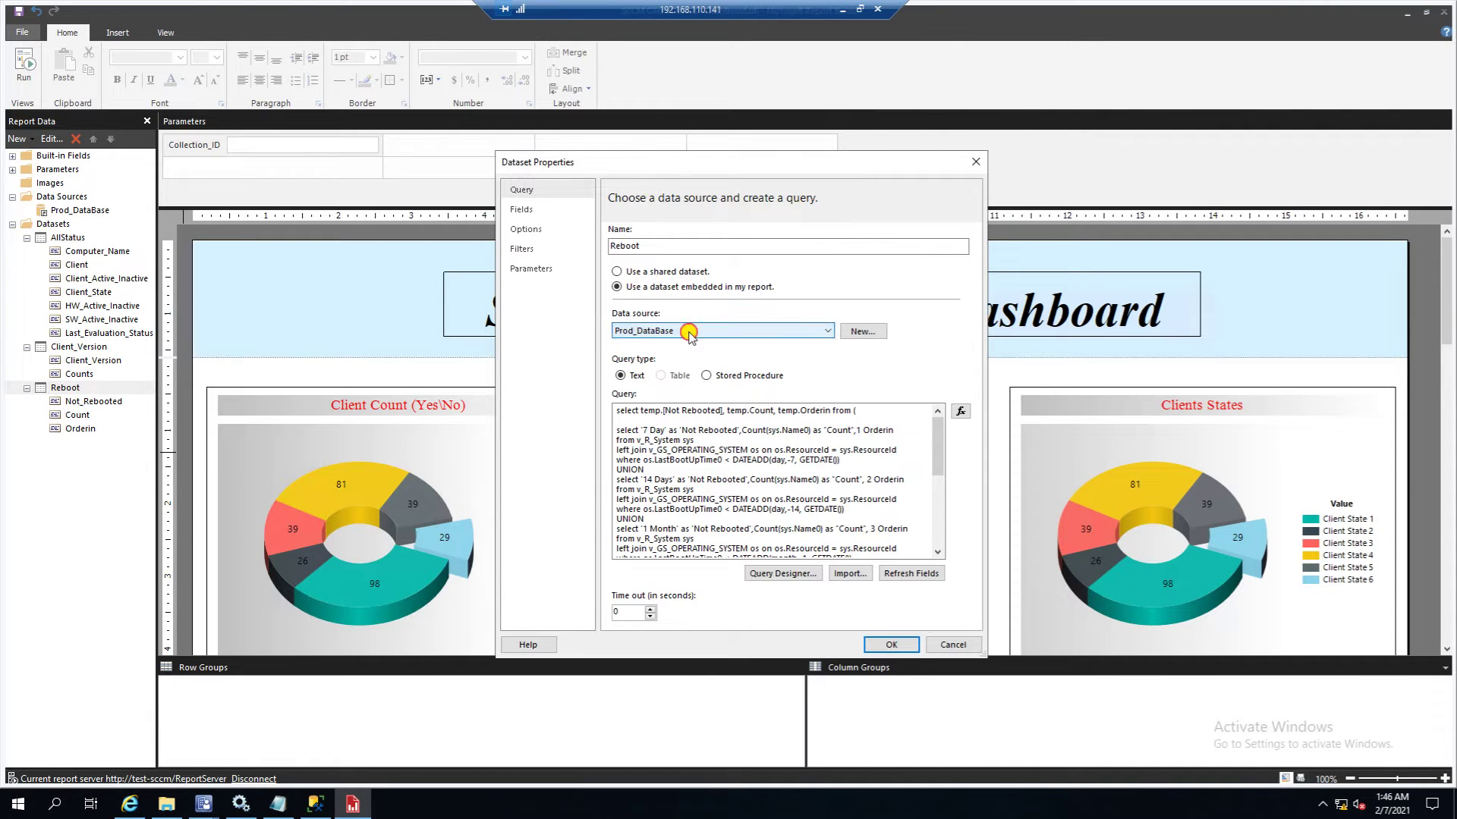
pyautogui.click(903, 649)
# Run the report and look through the whole dashboard down to the Not Rebooted table.
pyautogui.click(20, 66)
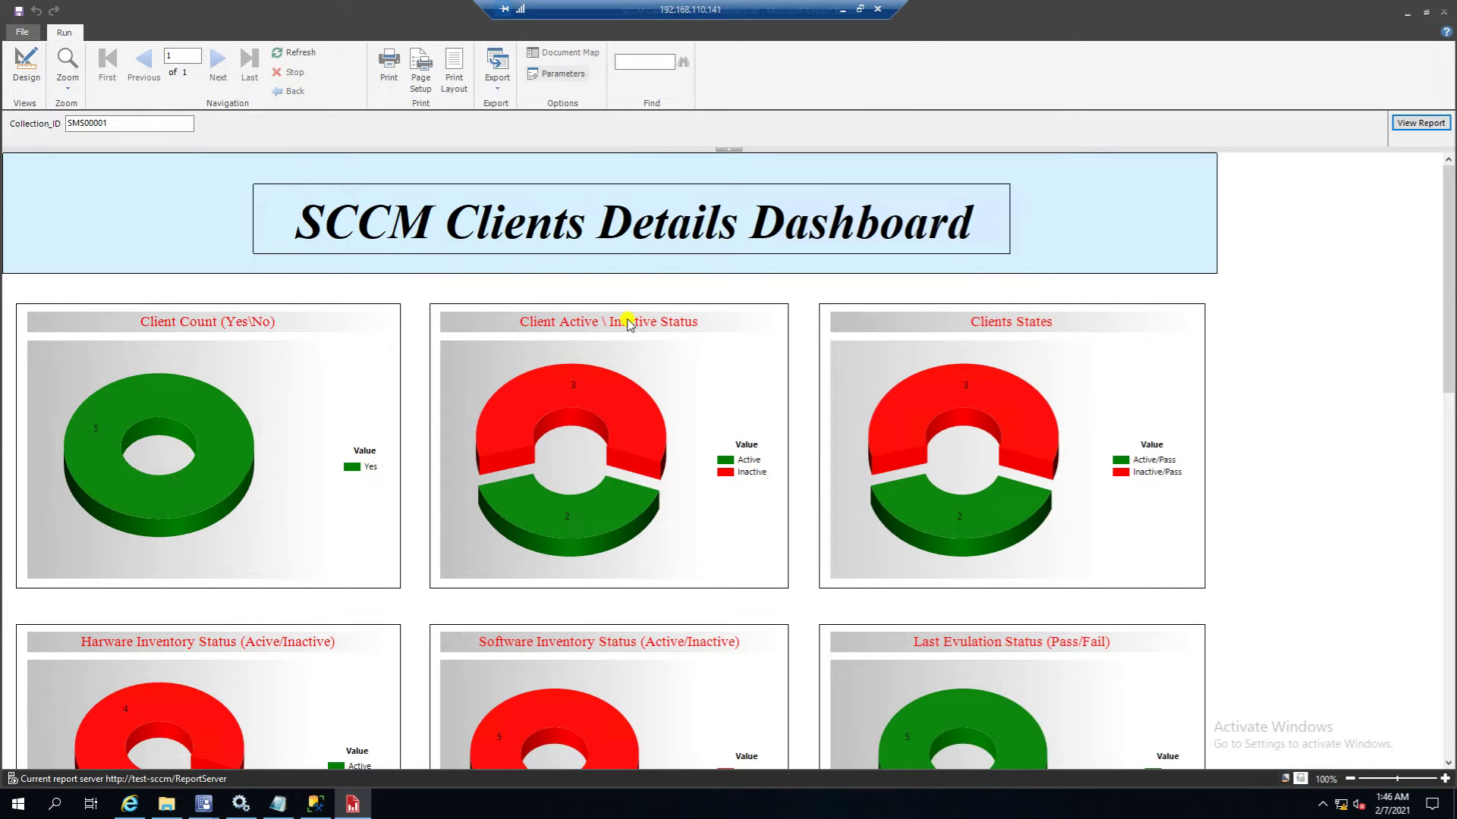
pyautogui.click(1451, 662)
pyautogui.click(1450, 662)
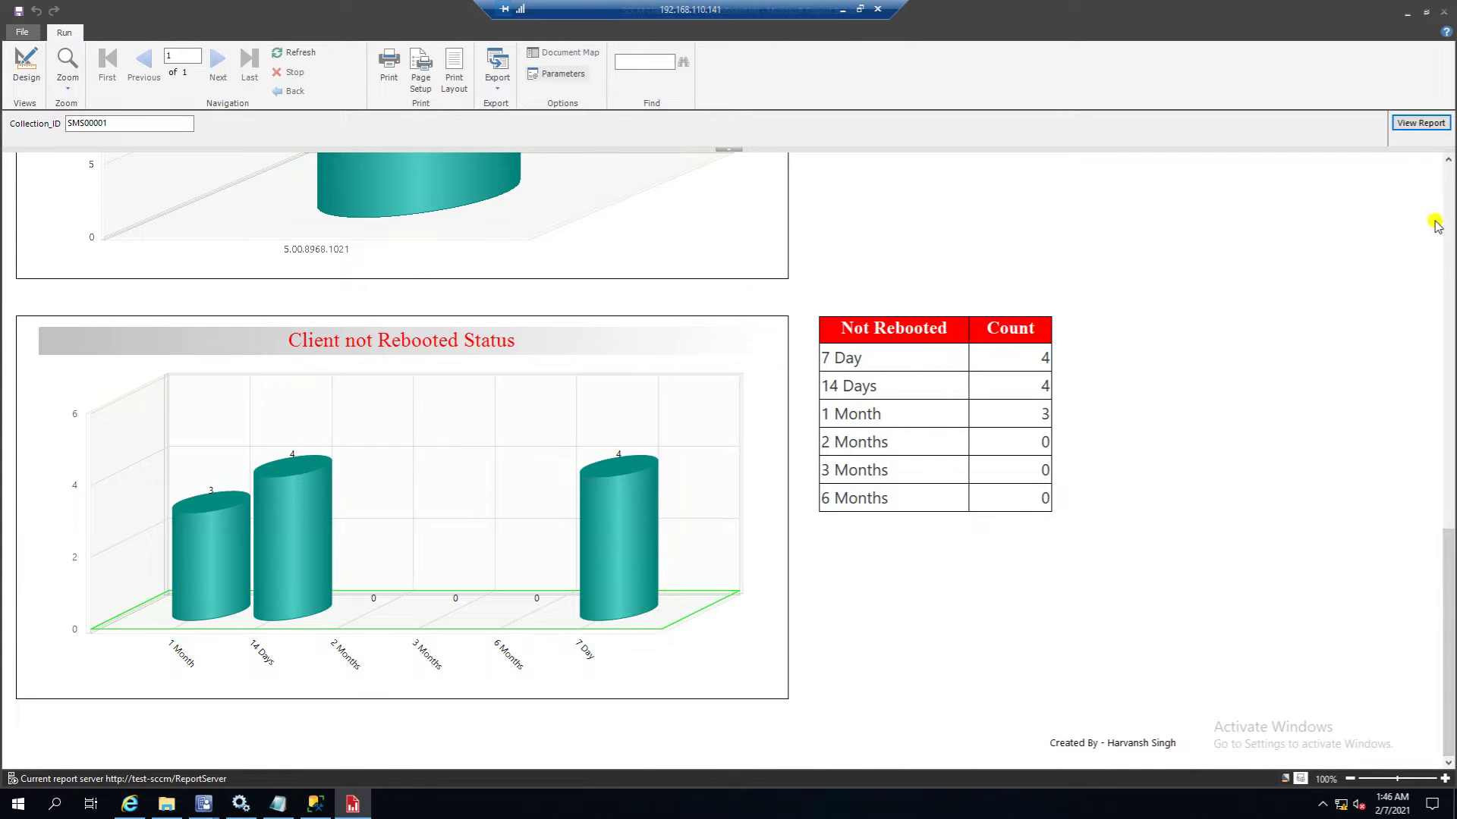
pyautogui.click(1451, 180)
pyautogui.click(1451, 179)
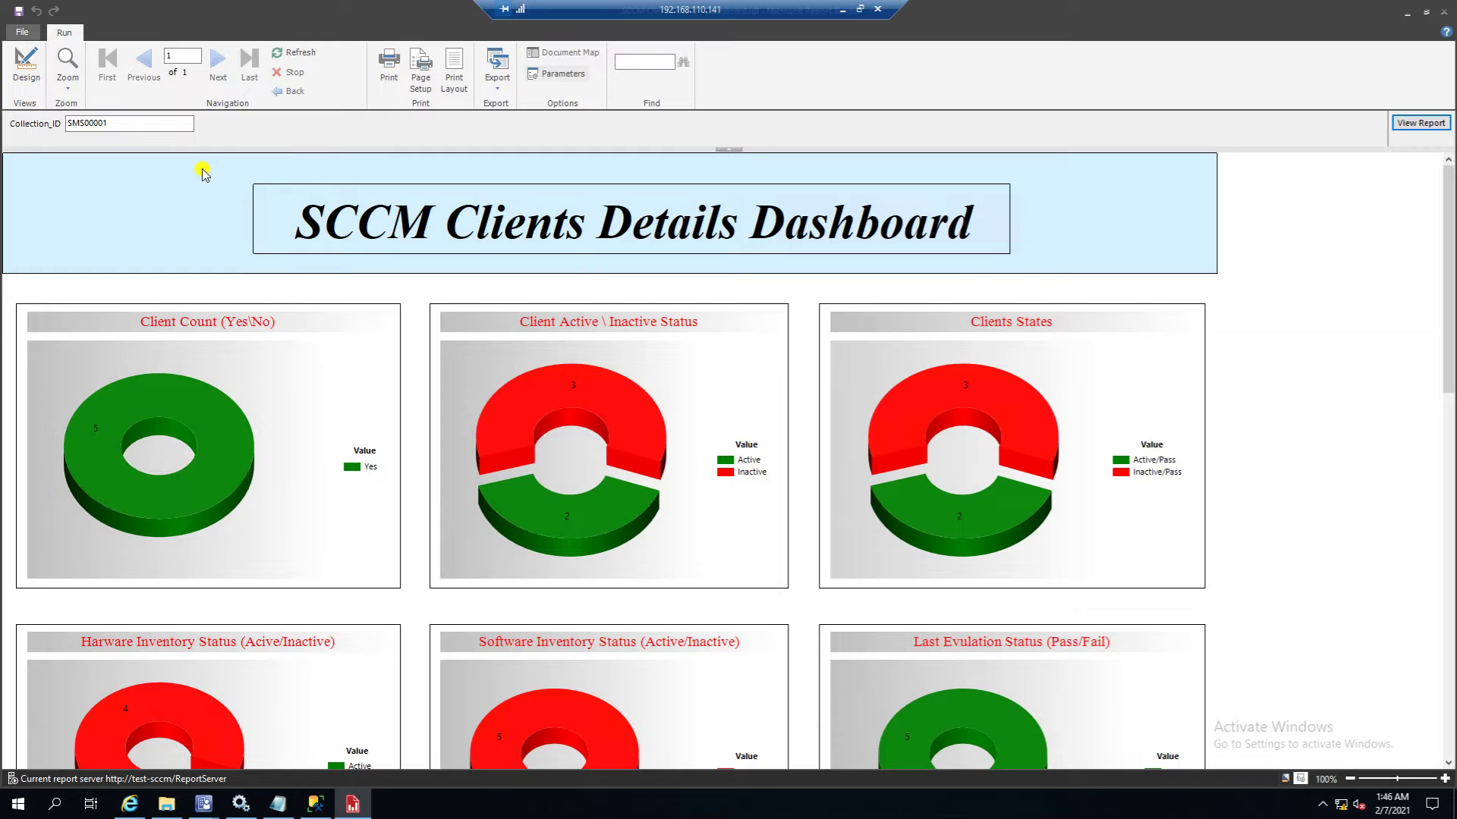
# Switch to Configuration Manager and look up the collection IDs in the Device Collections list.
pyautogui.click(137, 121)
pyautogui.moveTo(117, 123); pyautogui.dragTo(40, 124)
pyautogui.click(129, 807)
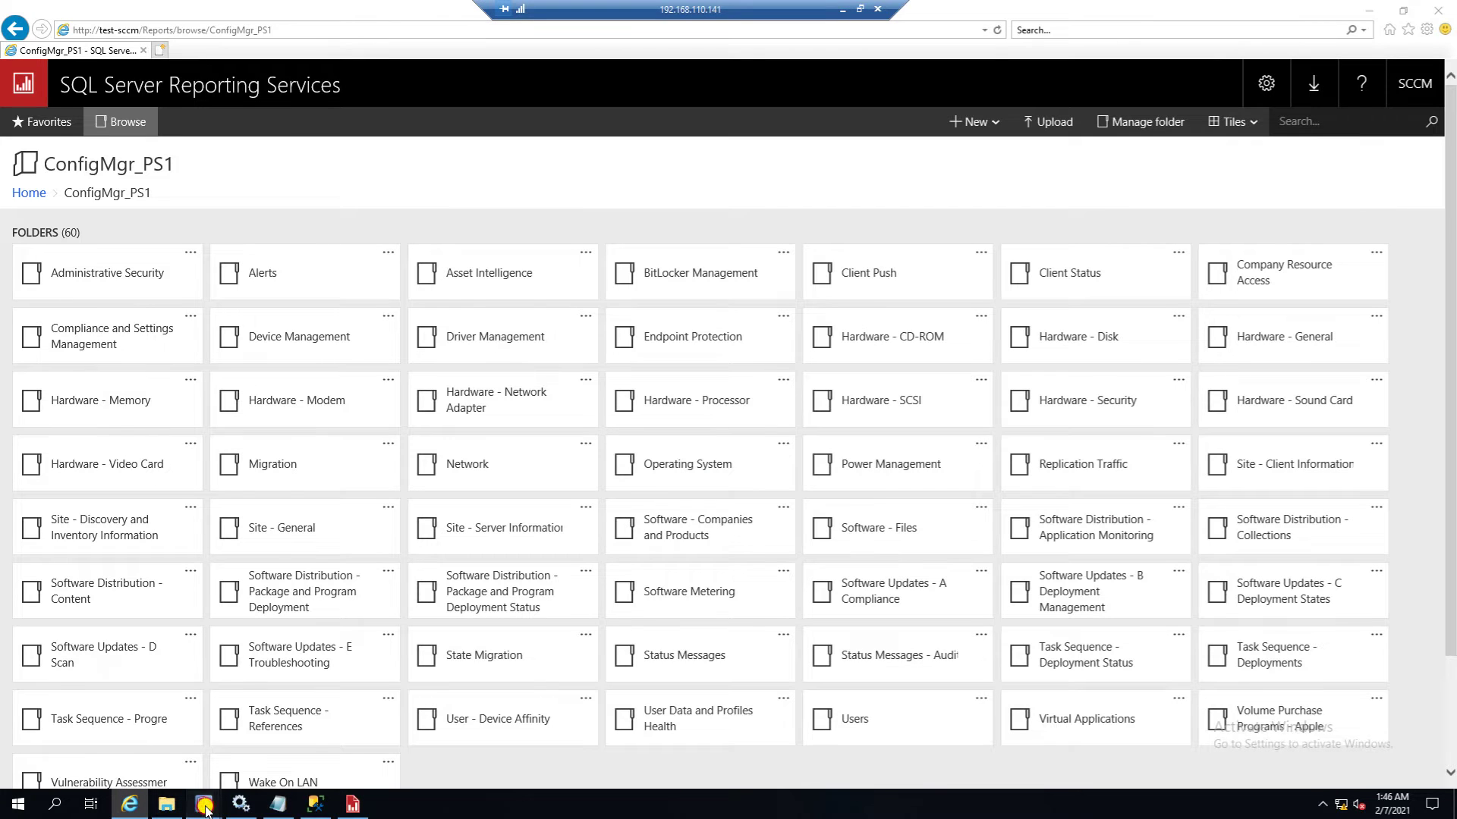
pyautogui.moveTo(205, 808)
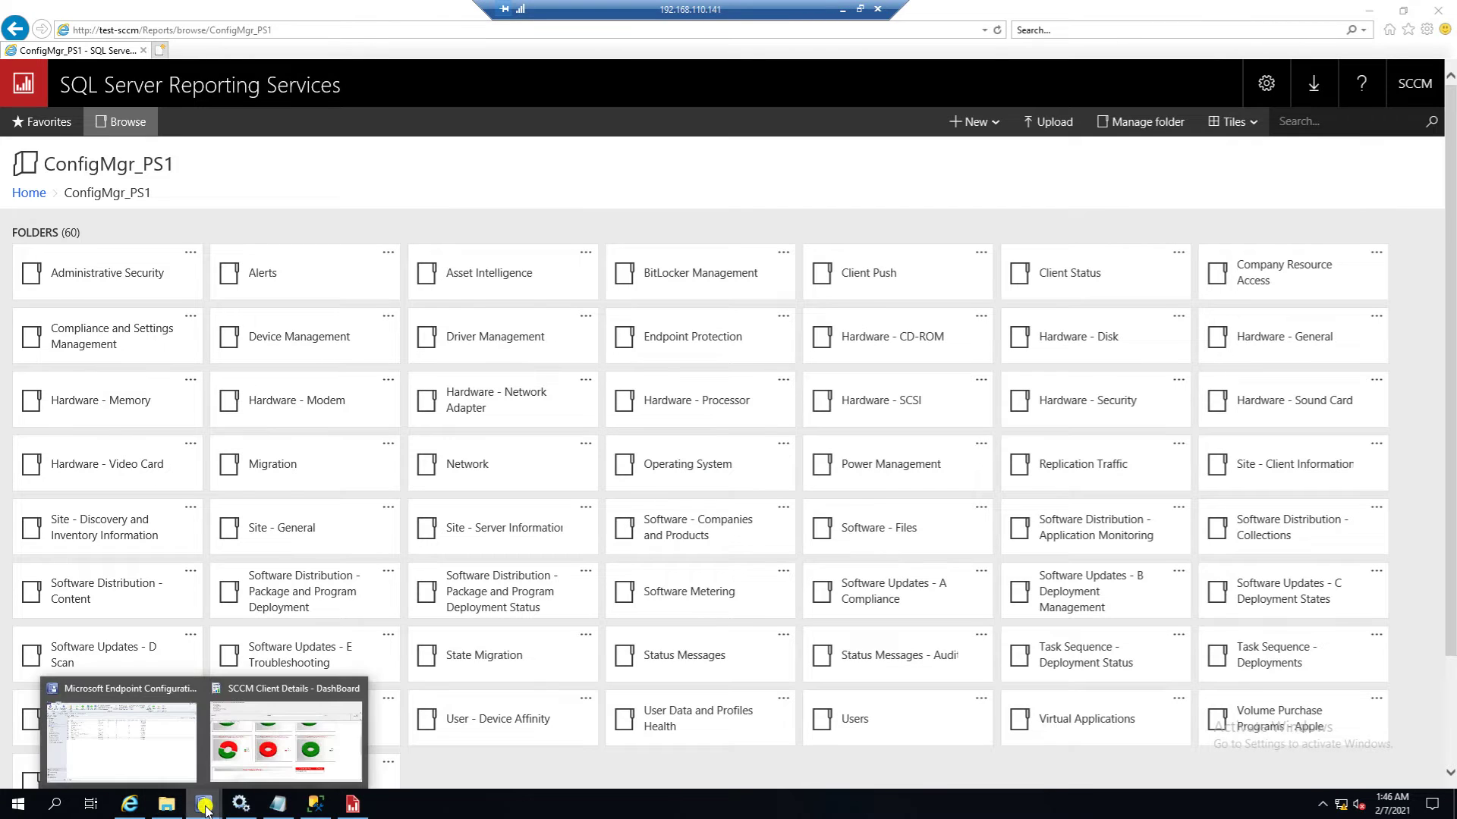
pyautogui.click(164, 741)
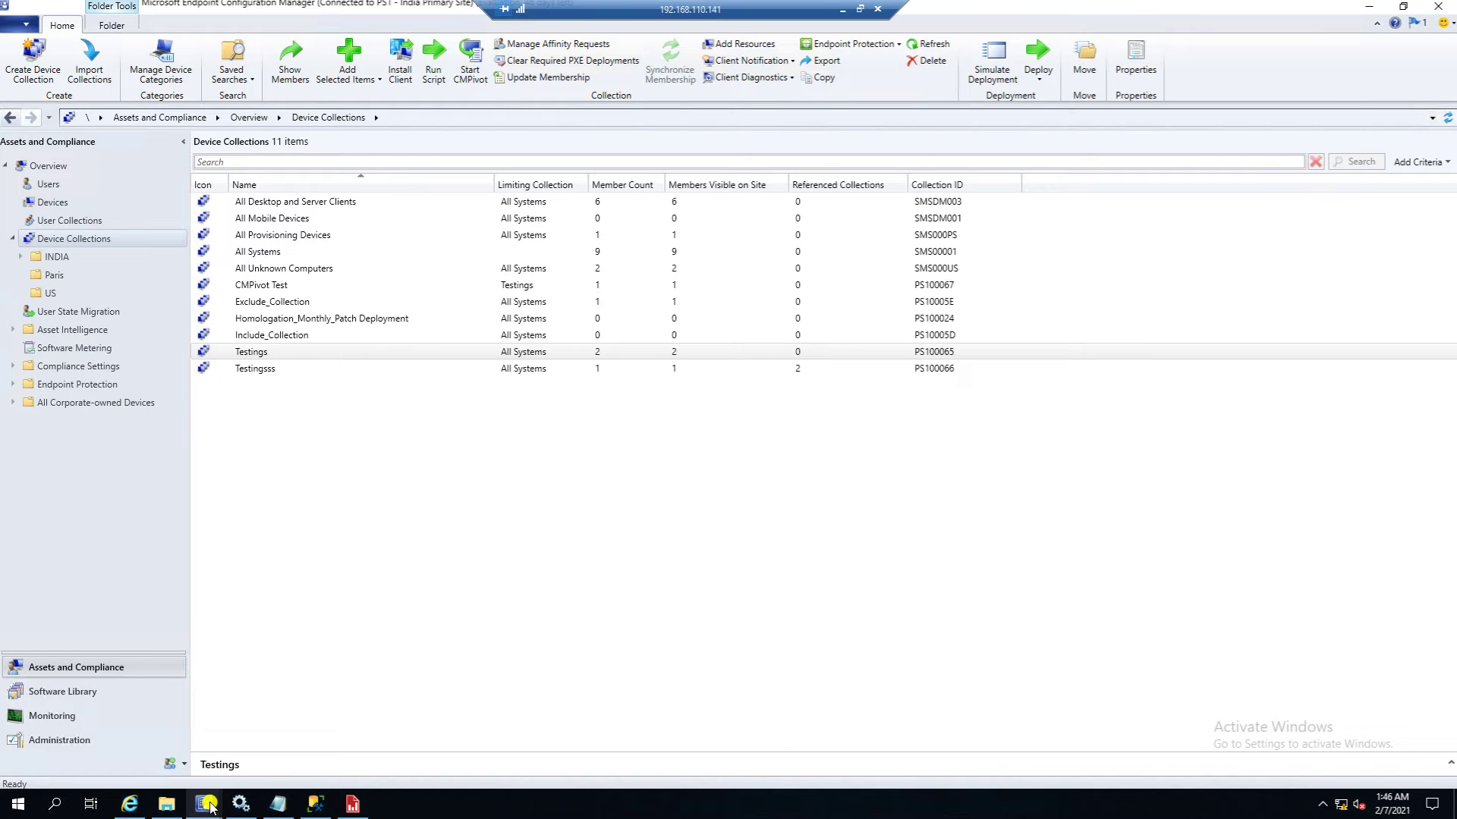
pyautogui.moveTo(209, 805)
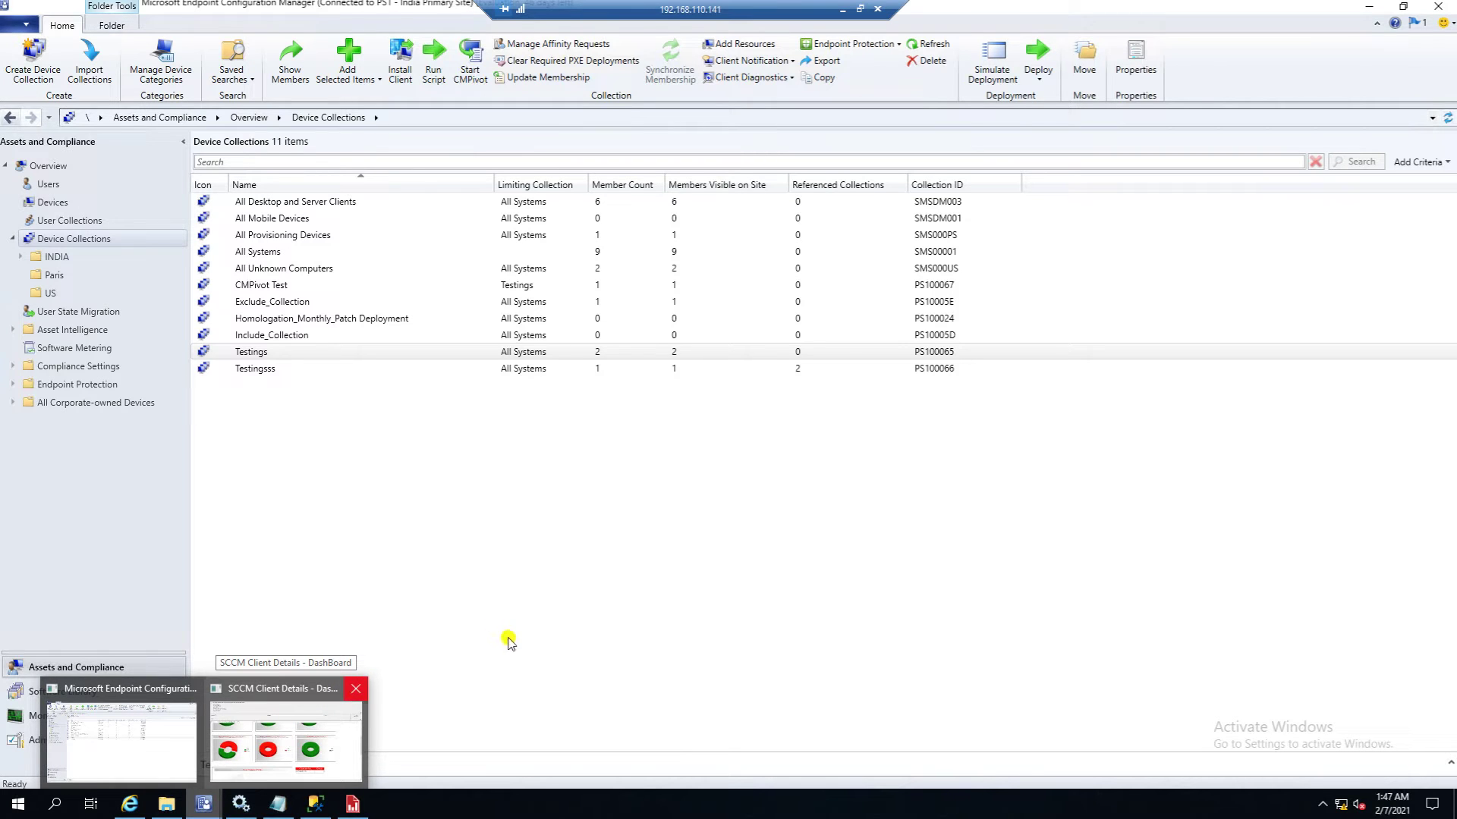
pyautogui.click(119, 698)
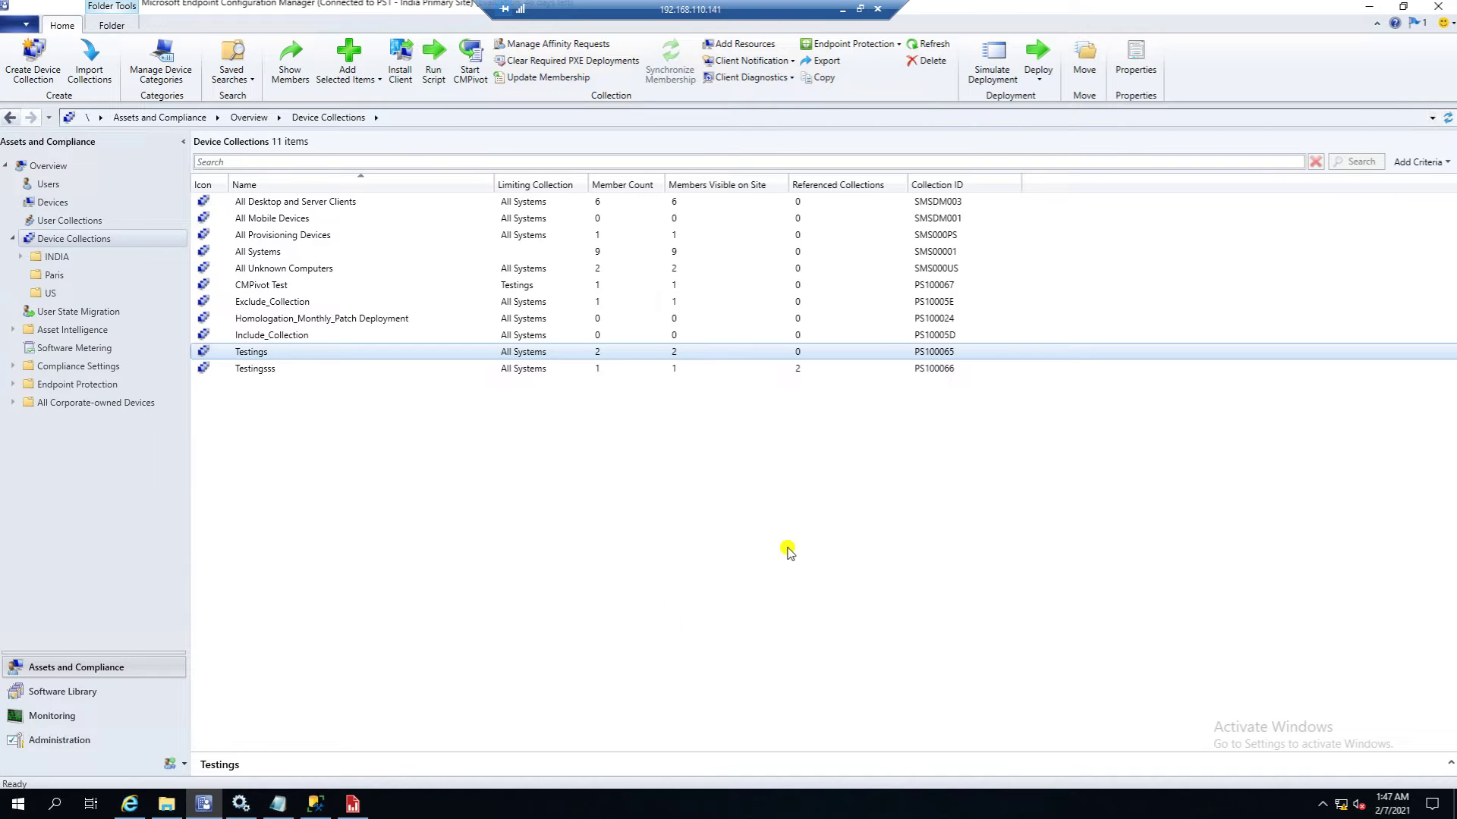
# Return to Report Builder, run the report with Collection_ID PS100065 for the Testings collection, and look through the dashboard.
pyautogui.click(352, 805)
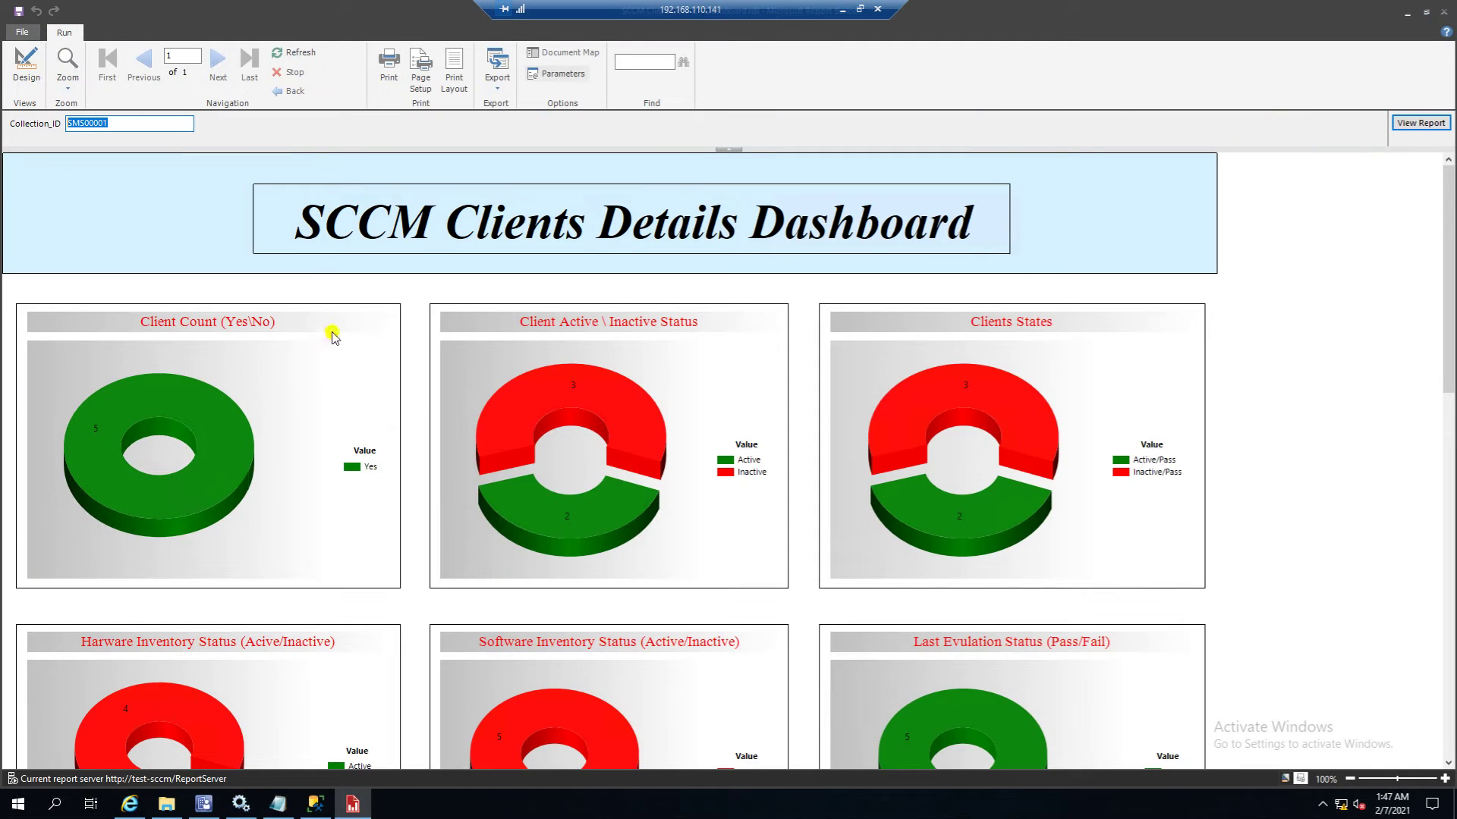
pyautogui.click(149, 122)
pyautogui.press('BackSpace')
pyautogui.press('BackSpace')
pyautogui.press('BackSpace')
pyautogui.press('BackSpace')
pyautogui.press('BackSpace')
pyautogui.press('BackSpace')
pyautogui.write('P')
pyautogui.write('S100065')
pyautogui.click(1420, 123)
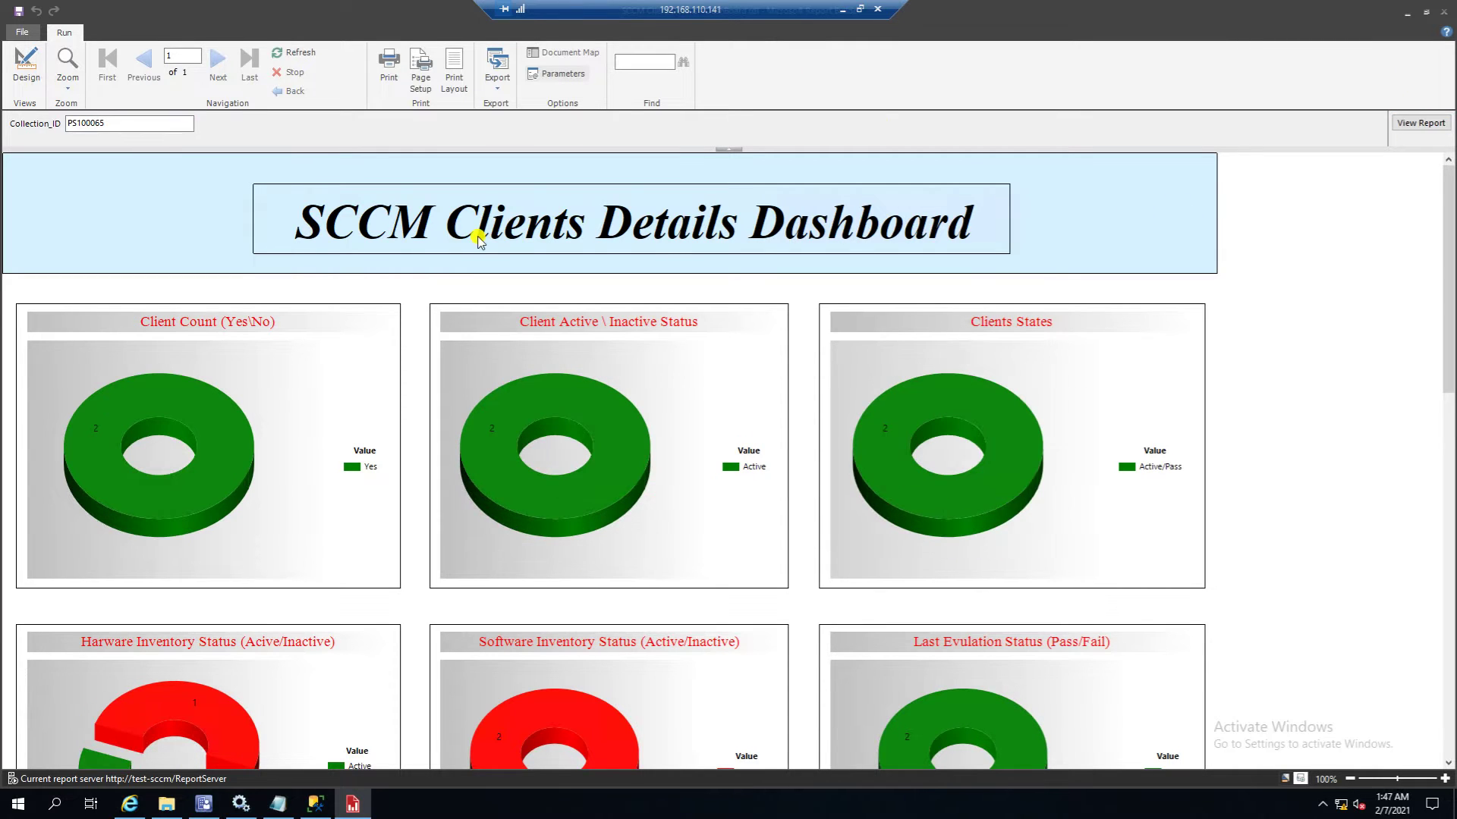
pyautogui.moveTo(98, 433)
pyautogui.moveTo(1445, 228); pyautogui.dragTo(1450, 334)
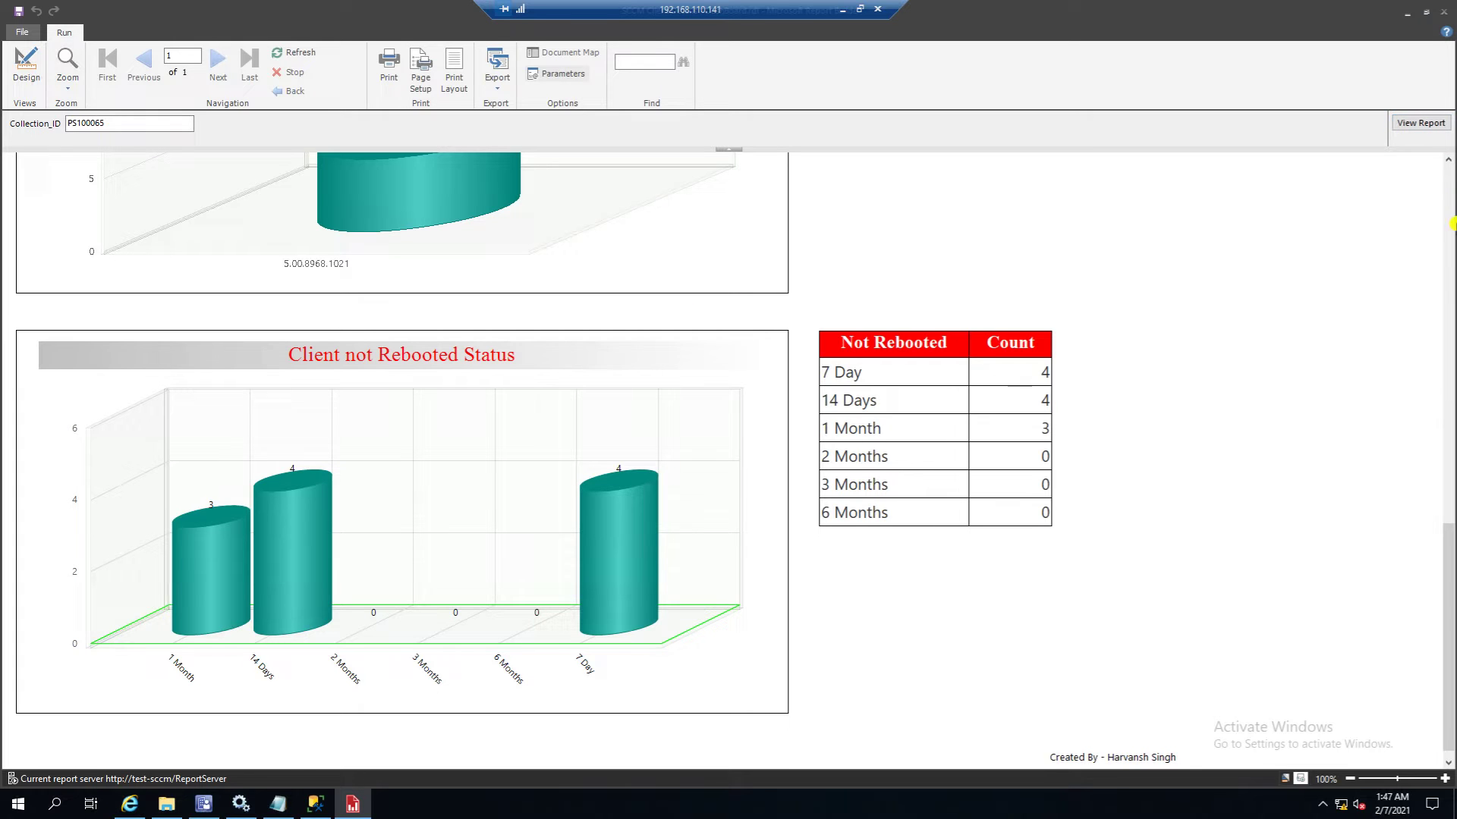
pyautogui.click(1451, 173)
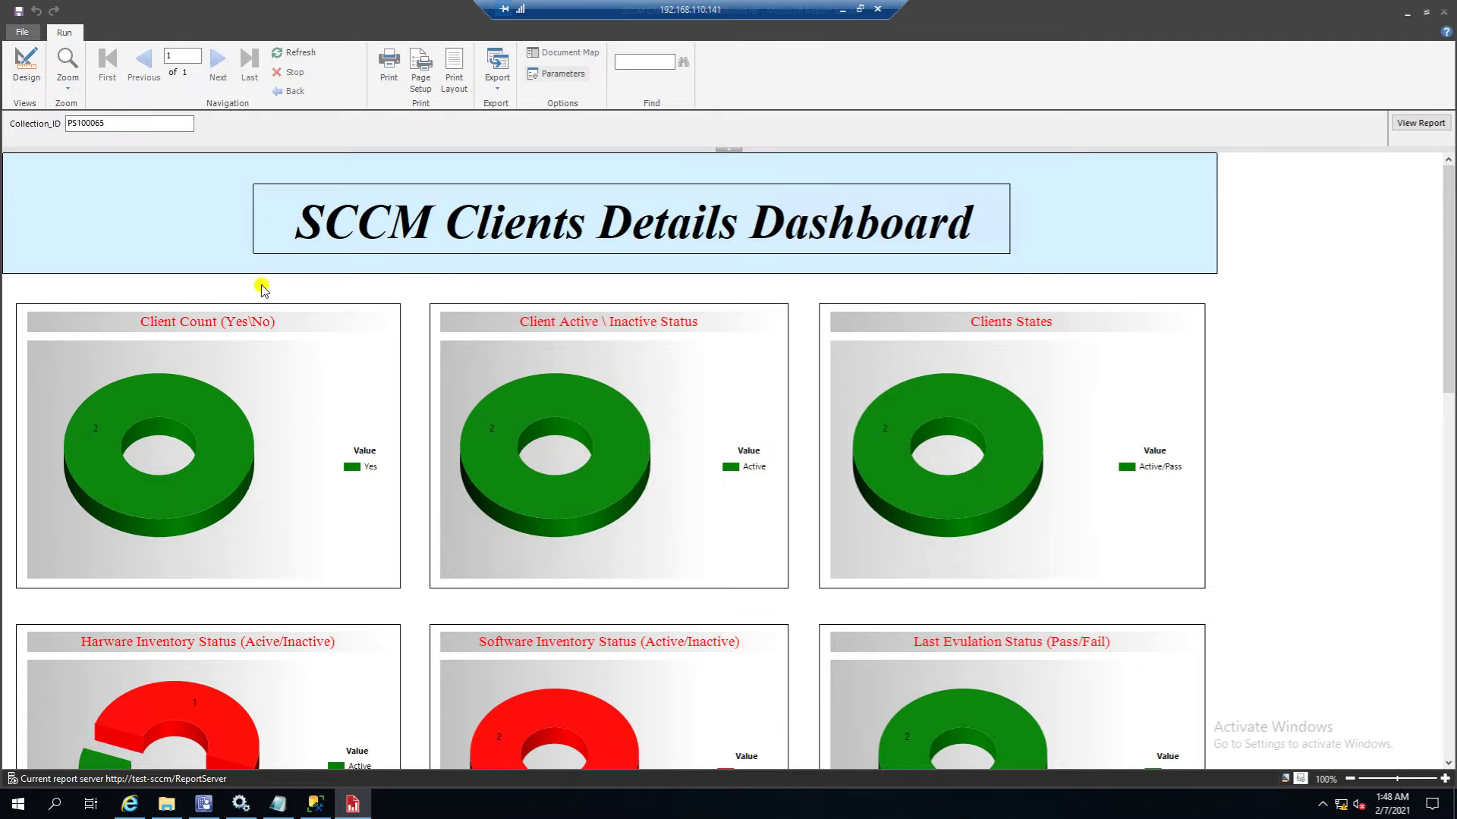
# Set Collection_ID to SMS00001 and run the report for that collection.
pyautogui.doubleClick(113, 123)
pyautogui.press('BackSpace')
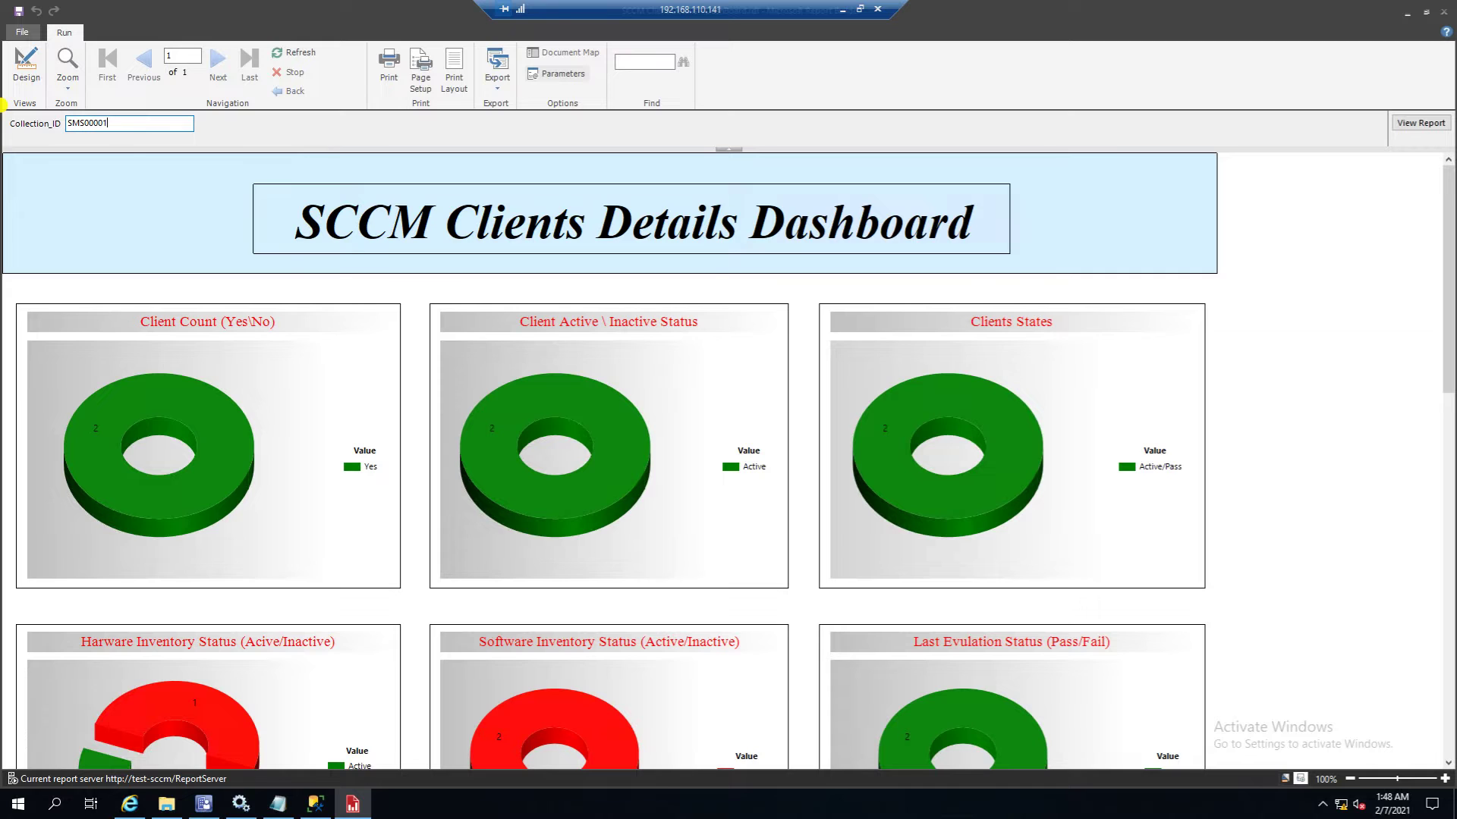
pyautogui.click(1426, 123)
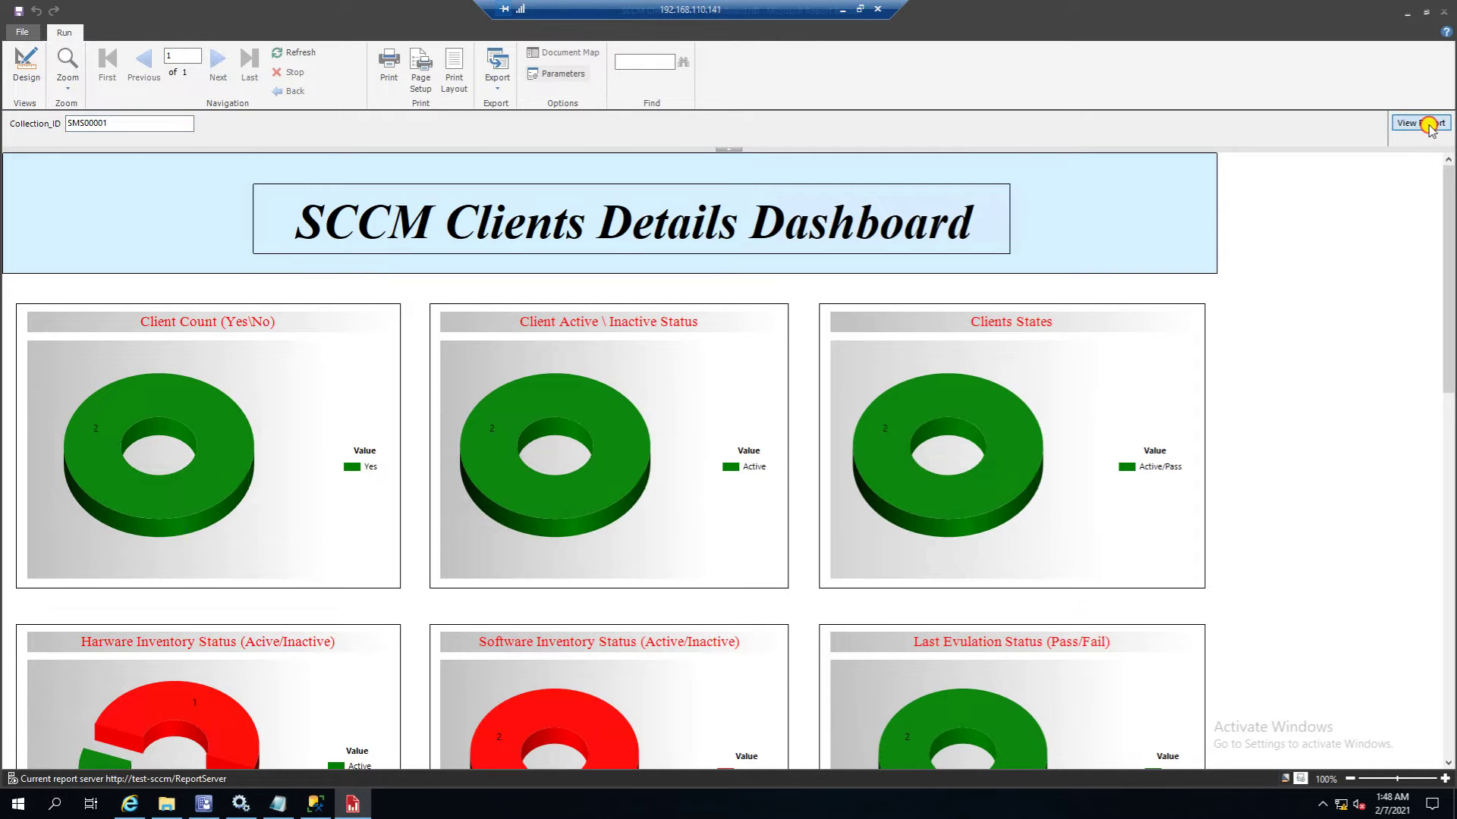
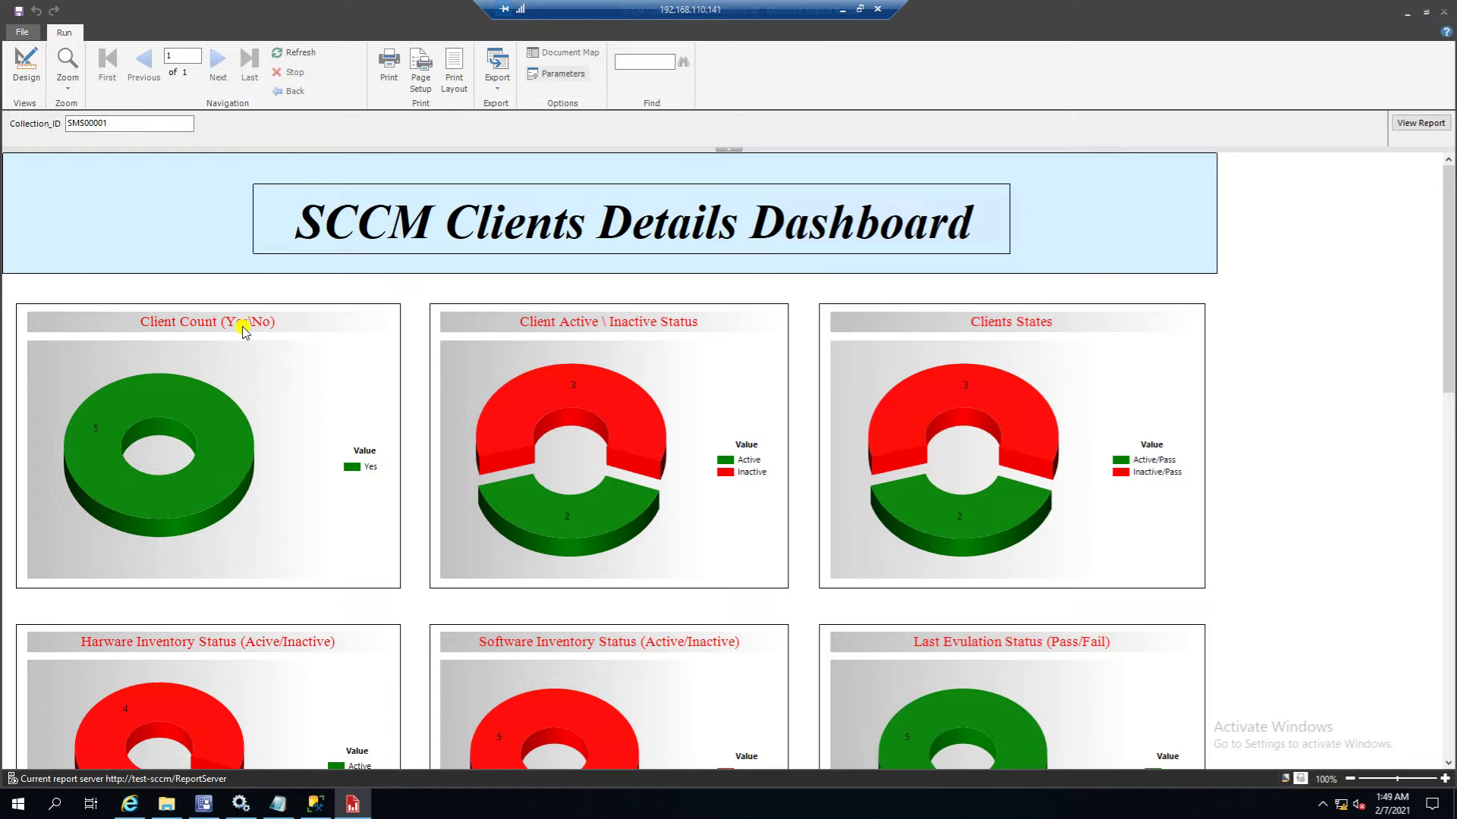
# Examine the doughnut charts for client count, activity, client states, hardware and software inventory, and last evaluation status.
pyautogui.moveTo(164, 482)
pyautogui.moveTo(212, 475)
pyautogui.moveTo(609, 411)
pyautogui.moveTo(604, 512)
pyautogui.moveTo(1449, 238); pyautogui.dragTo(1450, 345)
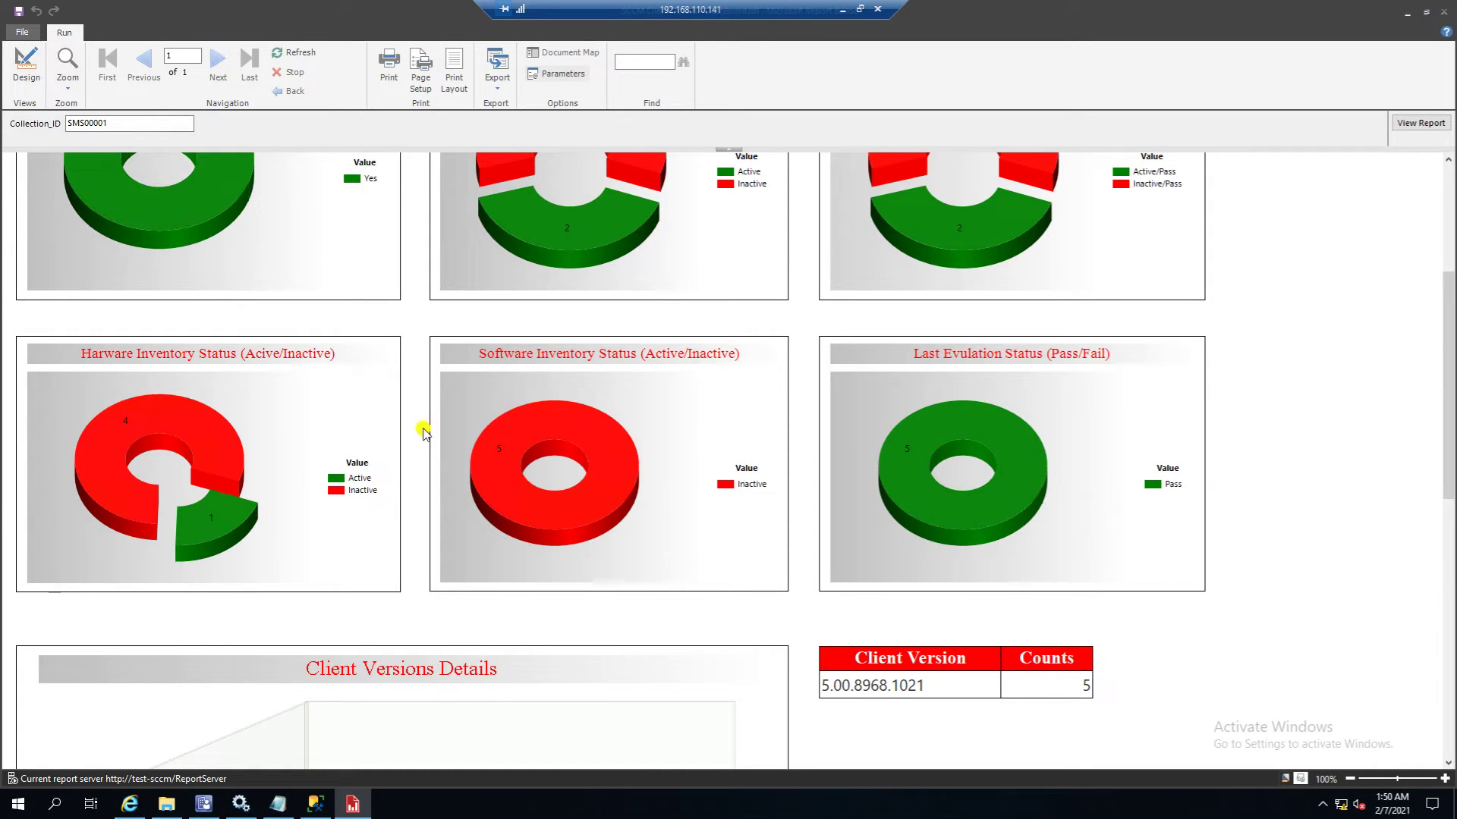
pyautogui.moveTo(620, 471)
pyautogui.moveTo(976, 441)
pyautogui.moveTo(1450, 412); pyautogui.dragTo(1450, 376)
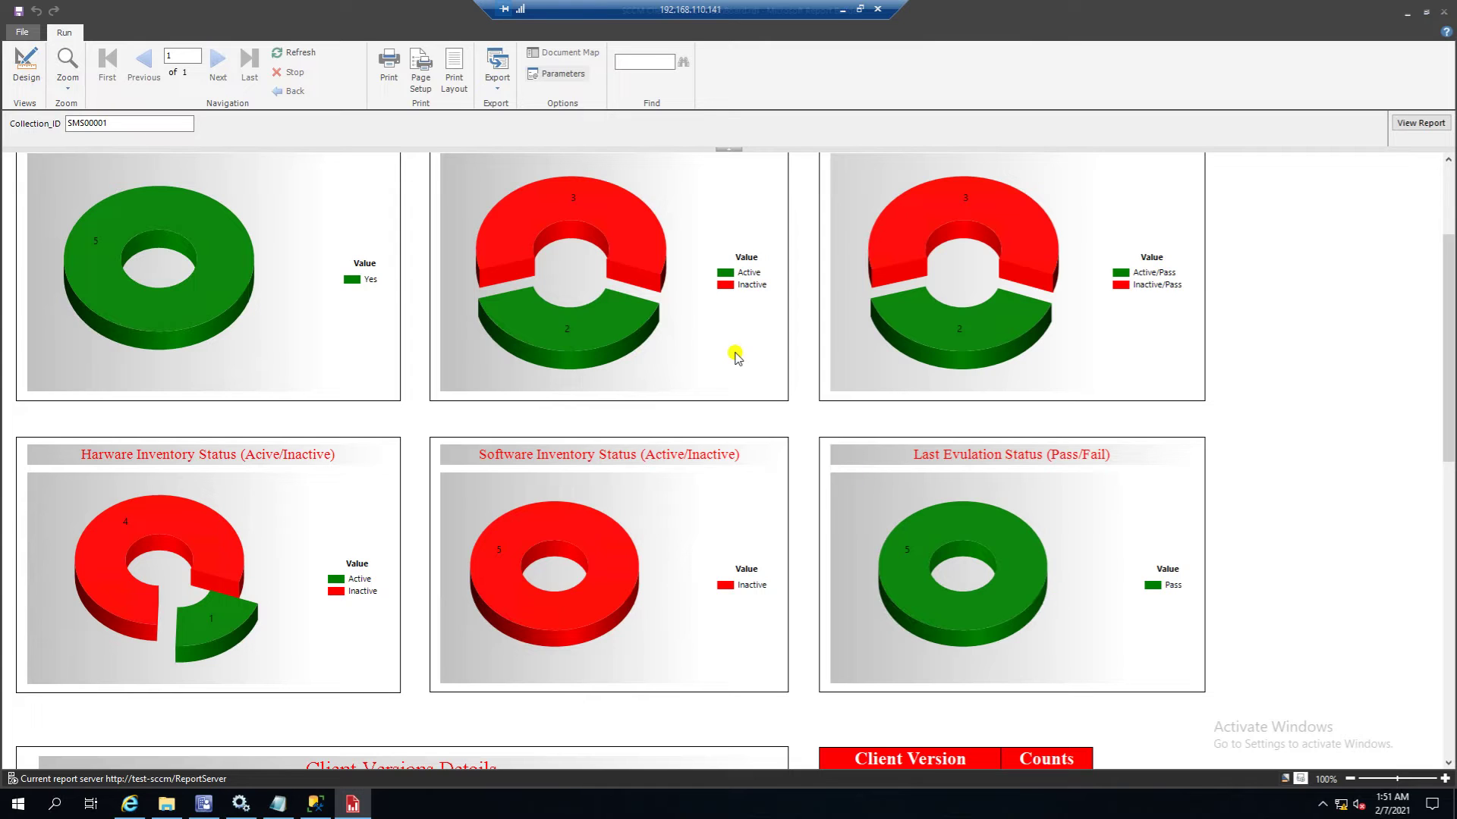
pyautogui.moveTo(647, 236)
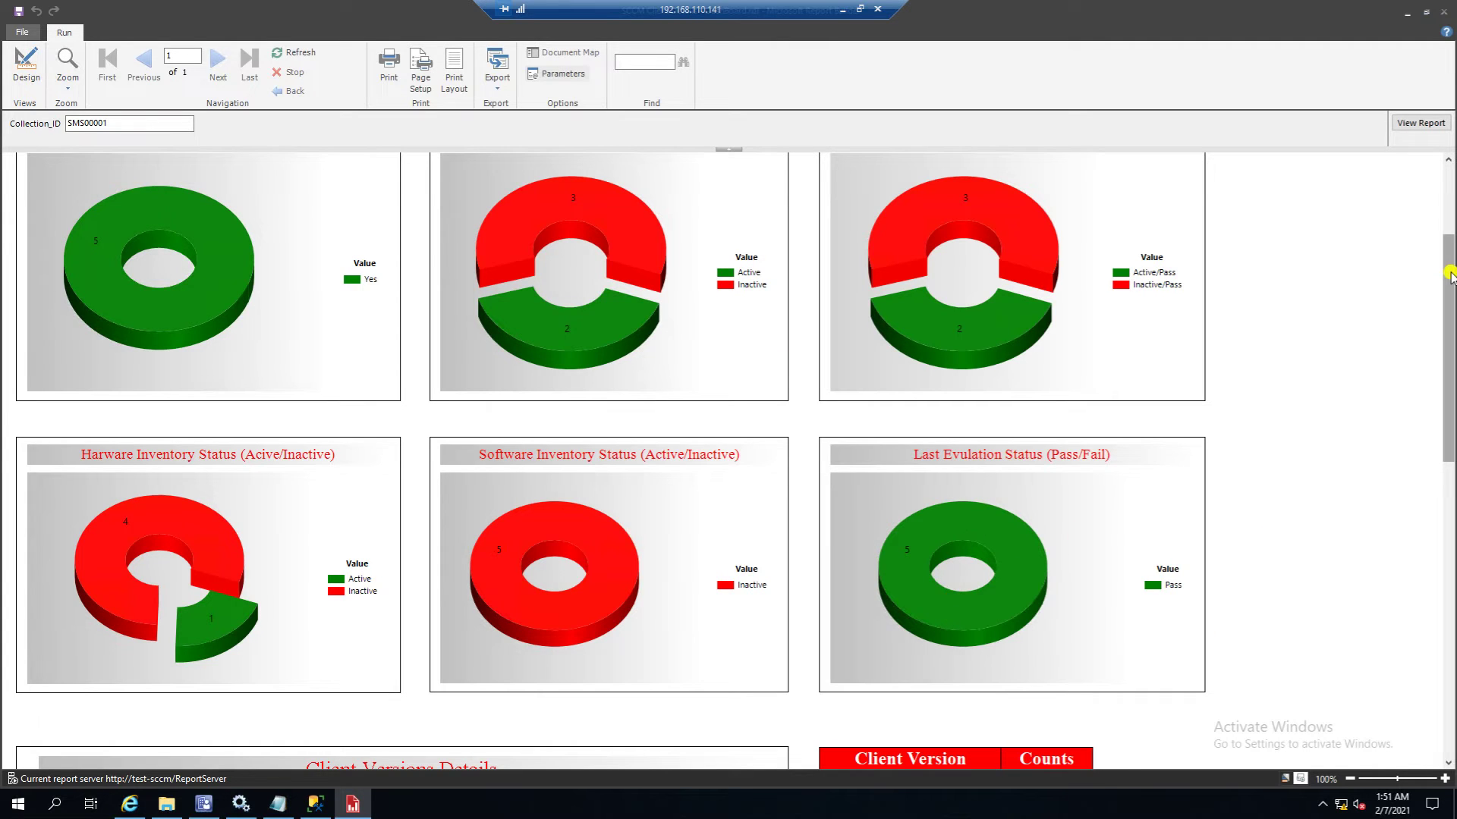
# Examine the Client Versions Details and Client not Rebooted Status charts with their tables, then return to the dashboard's title.
pyautogui.moveTo(1449, 275); pyautogui.dragTo(1449, 414)
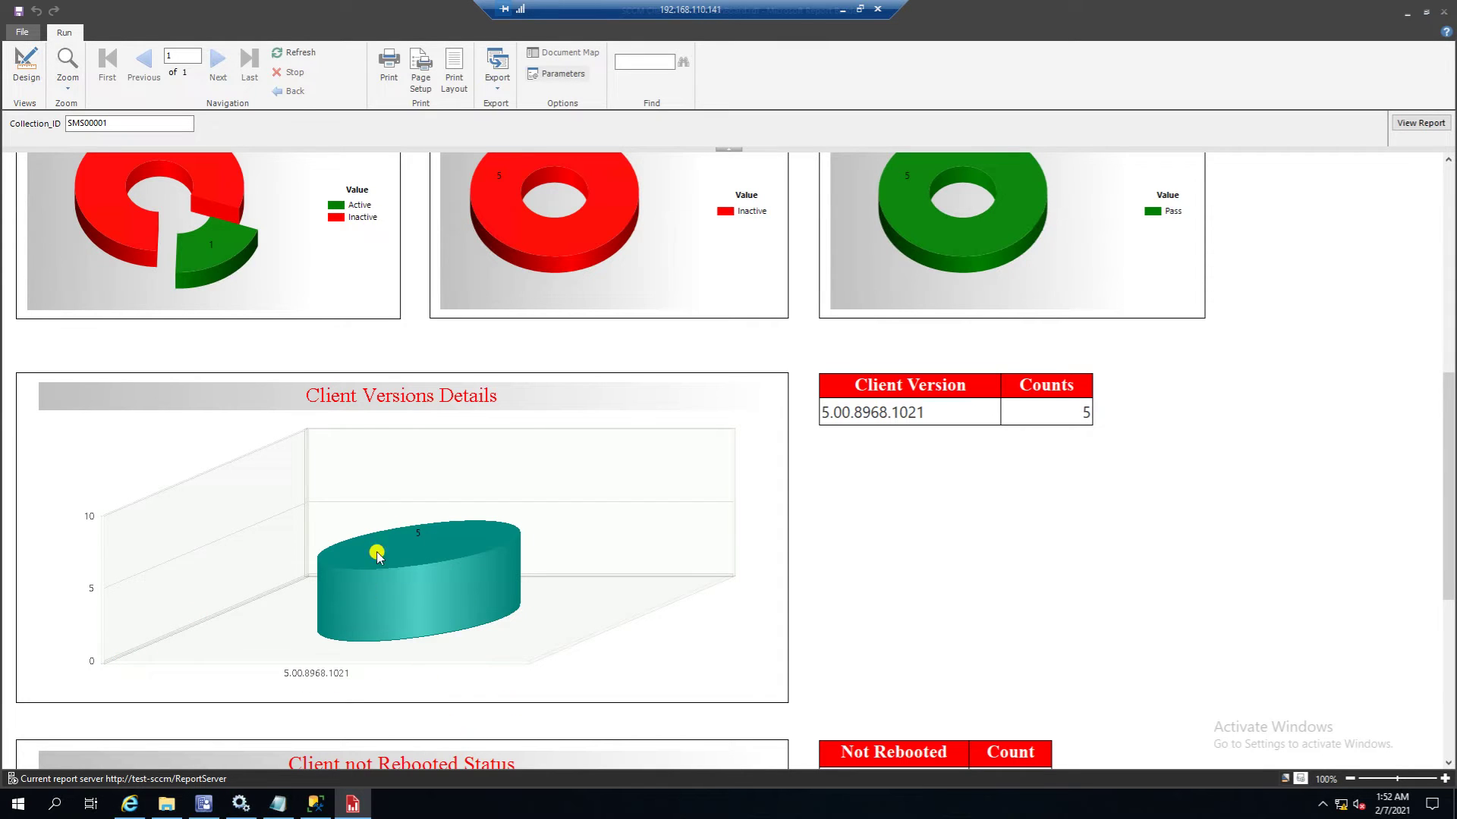
pyautogui.moveTo(384, 640)
pyautogui.moveTo(418, 546)
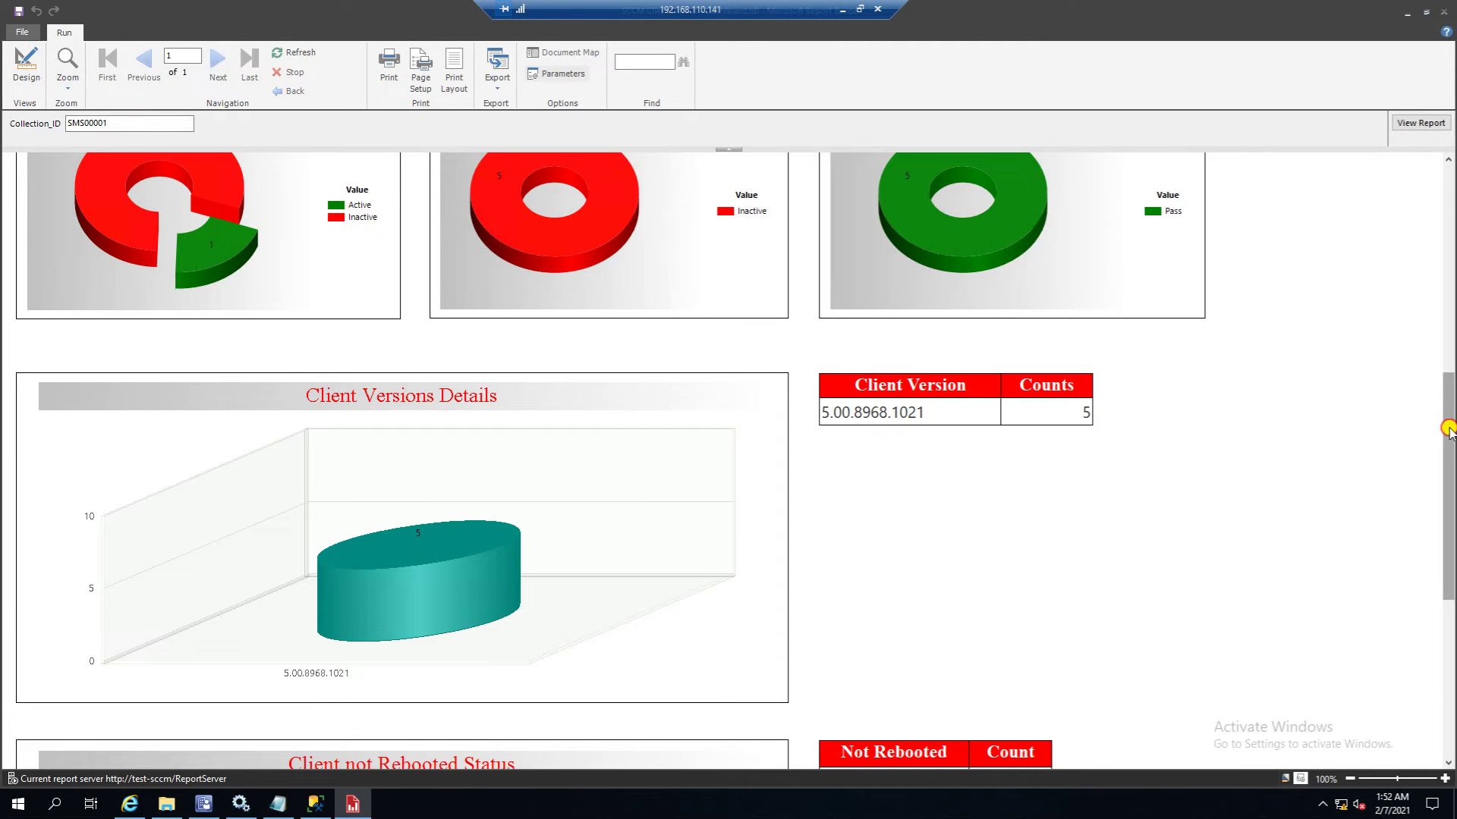
pyautogui.moveTo(1447, 459); pyautogui.dragTo(1447, 549)
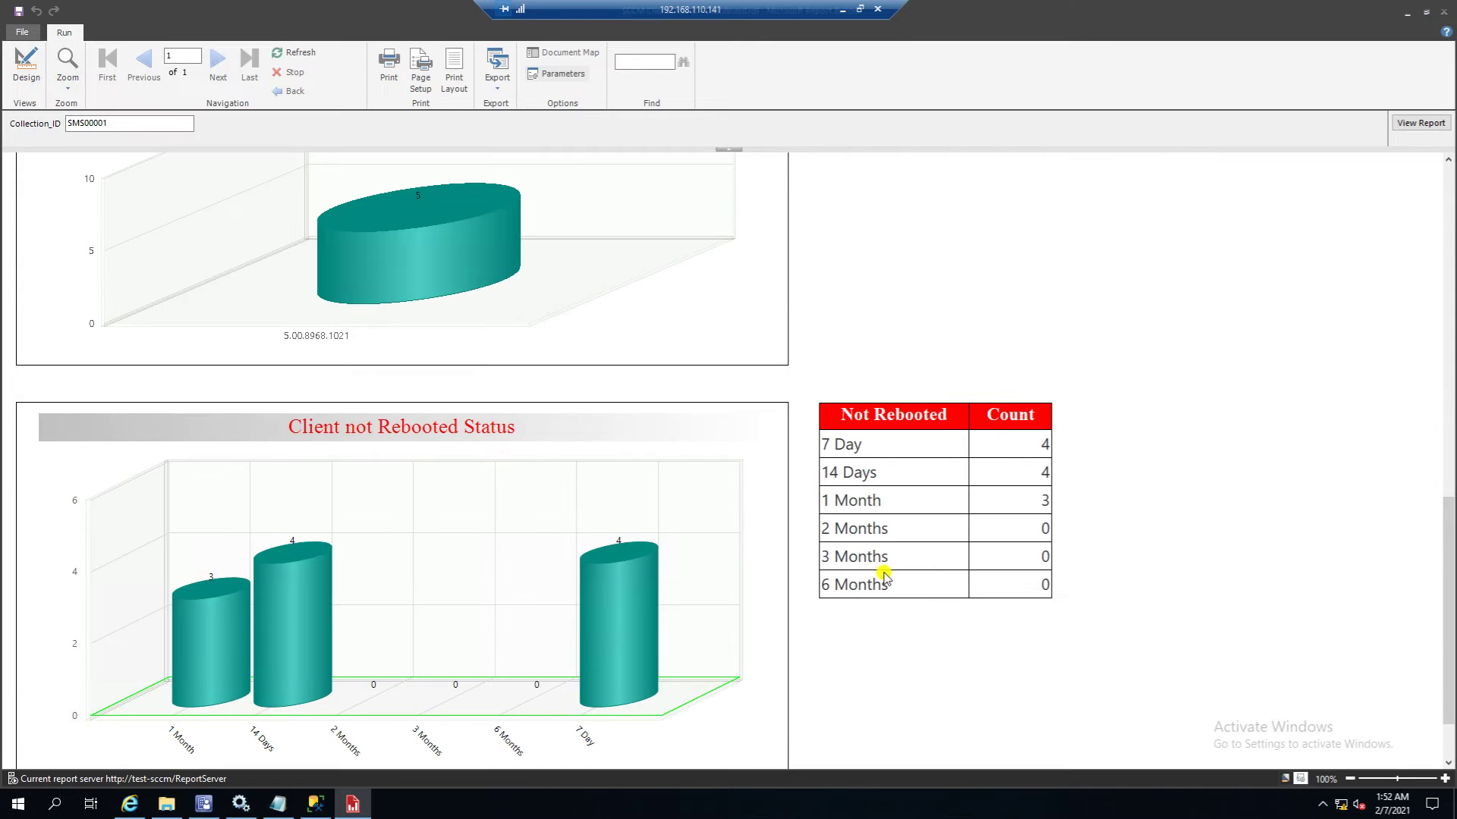
pyautogui.click(1451, 742)
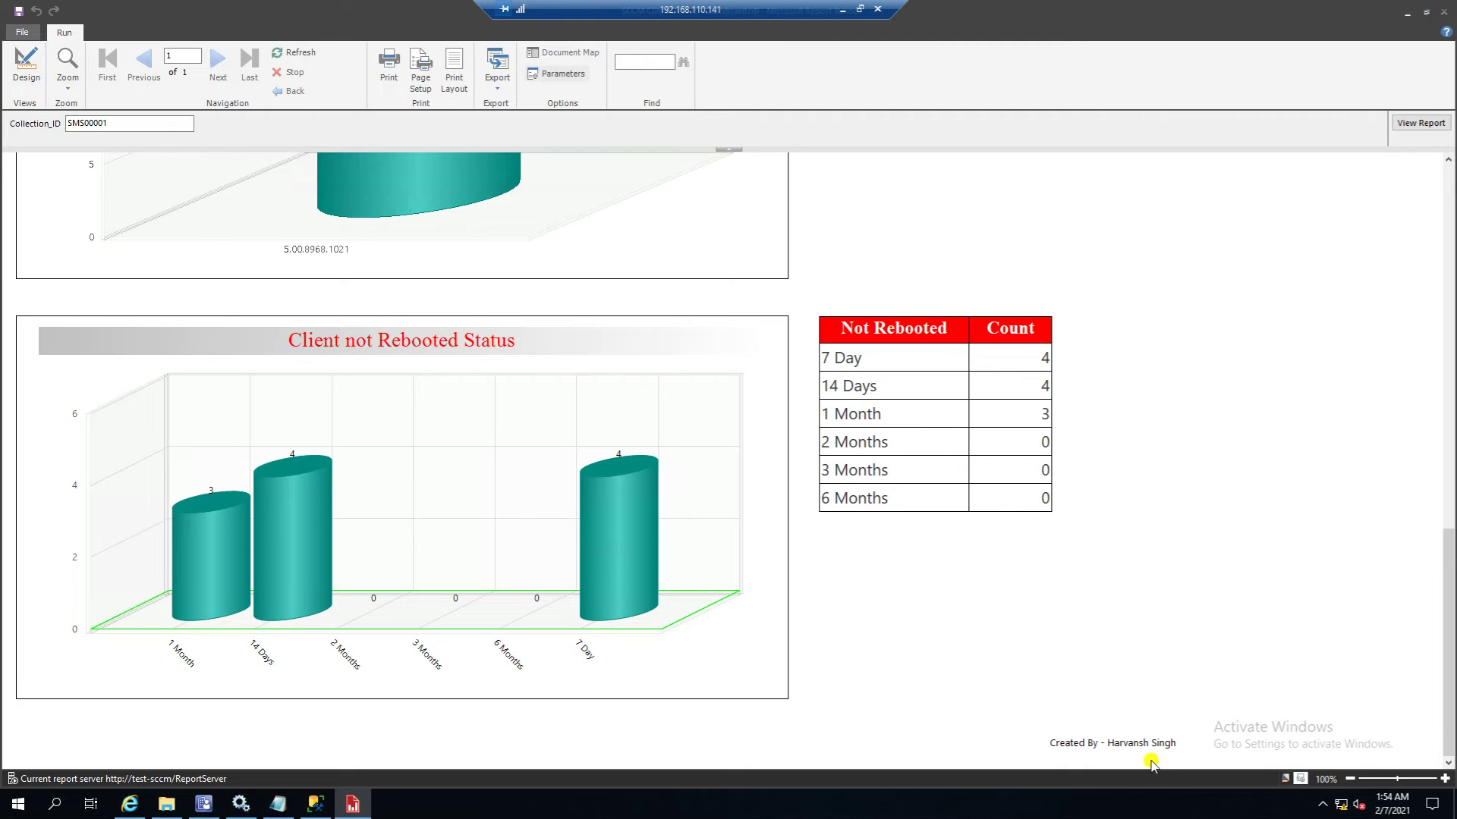
pyautogui.click(1444, 652)
pyautogui.moveTo(1443, 652); pyautogui.dragTo(1452, 251)
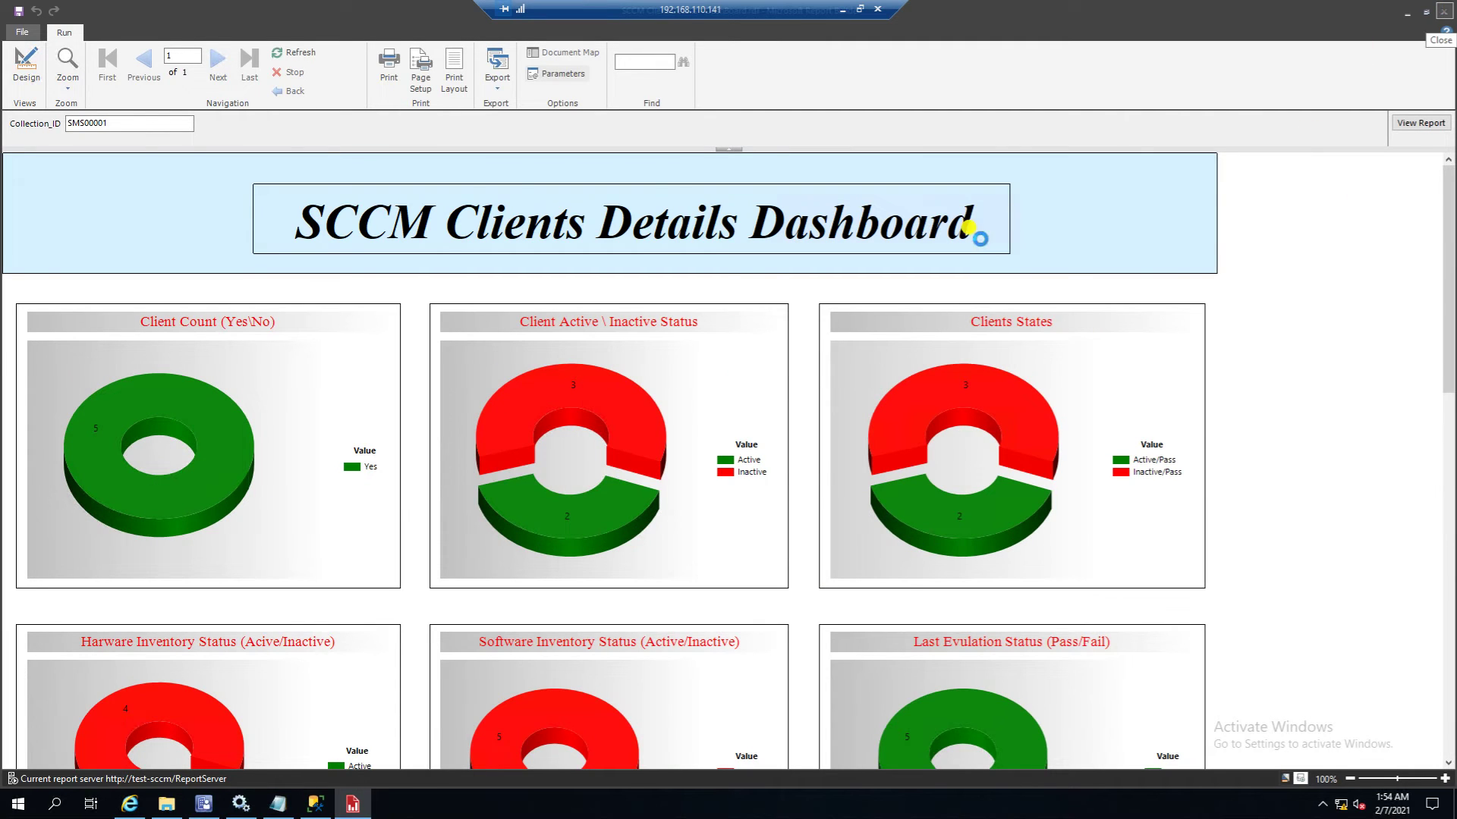
# Close Report Builder and open the Monitoring workspace in Configuration Manager.
pyautogui.click(724, 458)
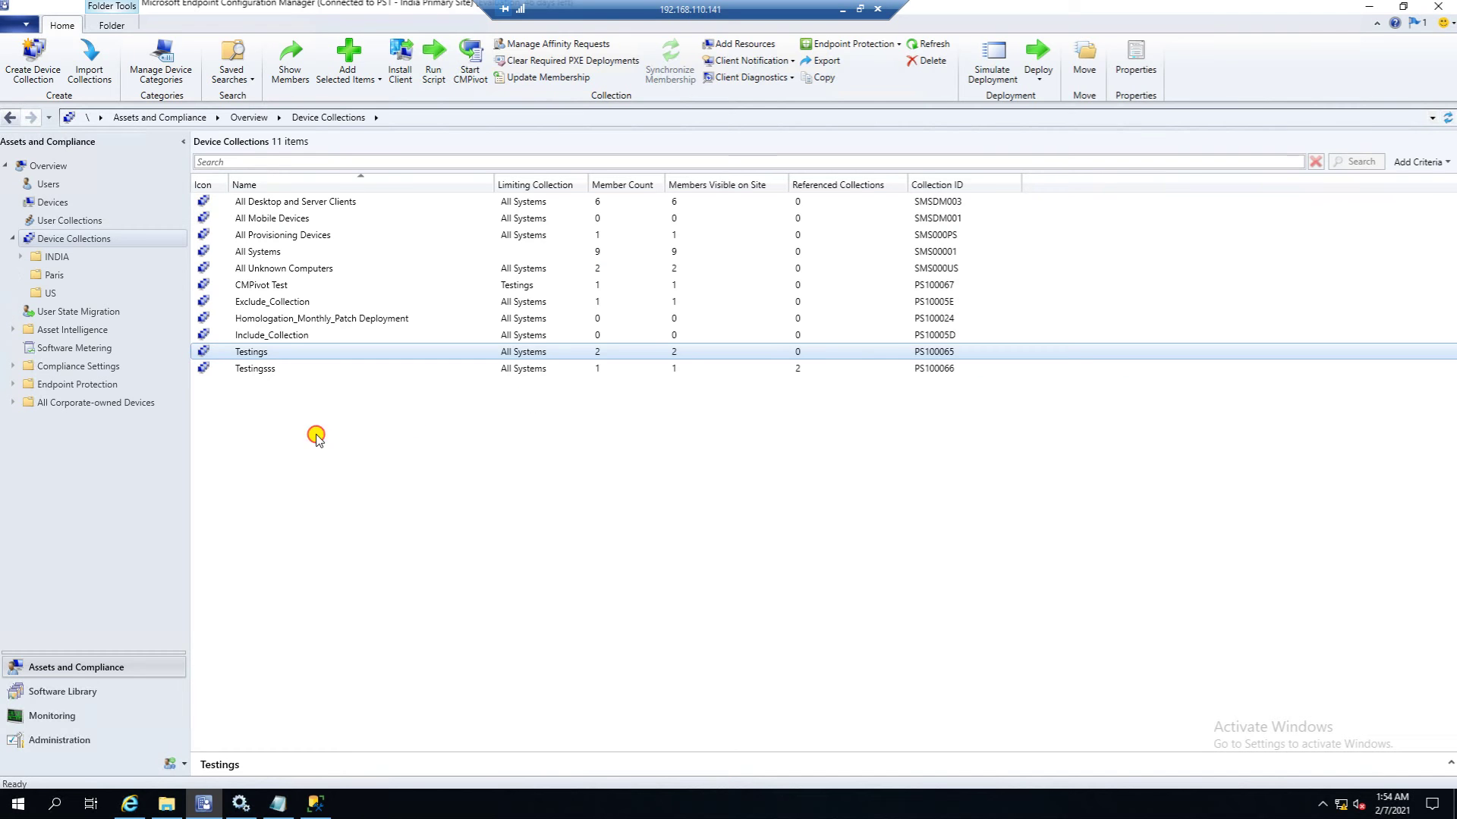
pyautogui.click(317, 438)
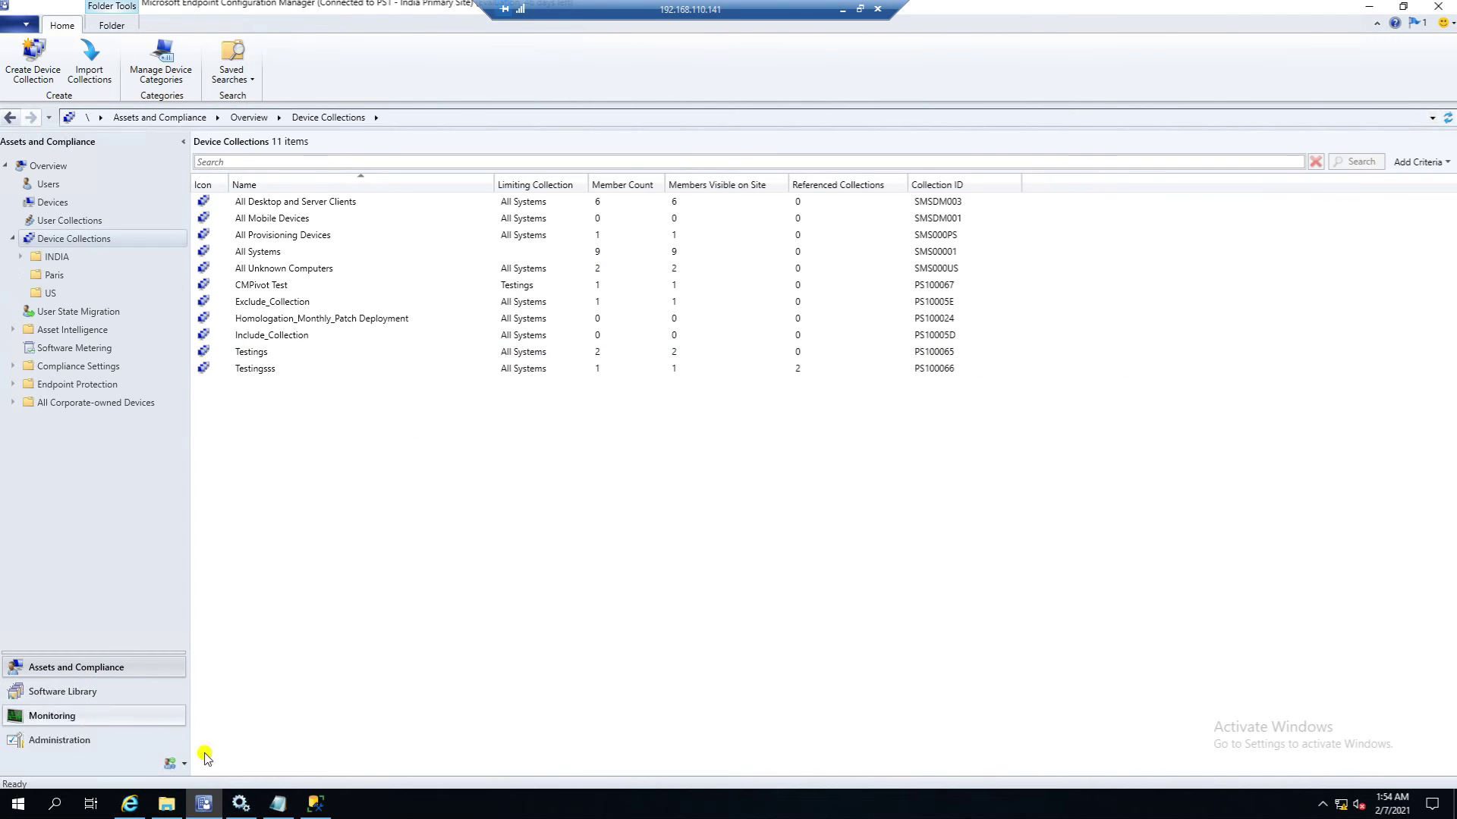
pyautogui.click(76, 721)
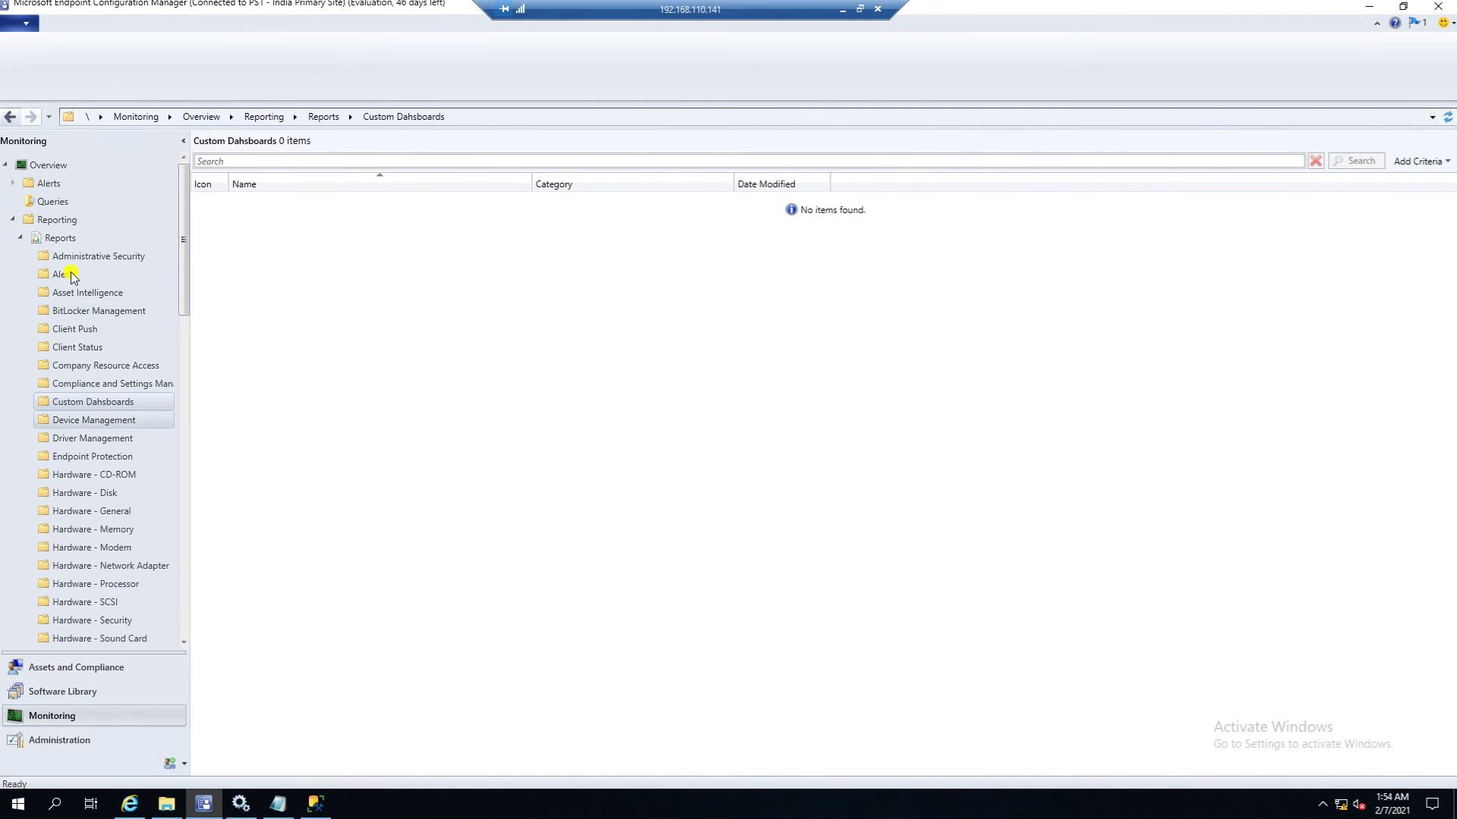
# Open the Report Manager site from the Reporting node and browse to the ConfigMgr_PS1 folder.
pyautogui.click(57, 220)
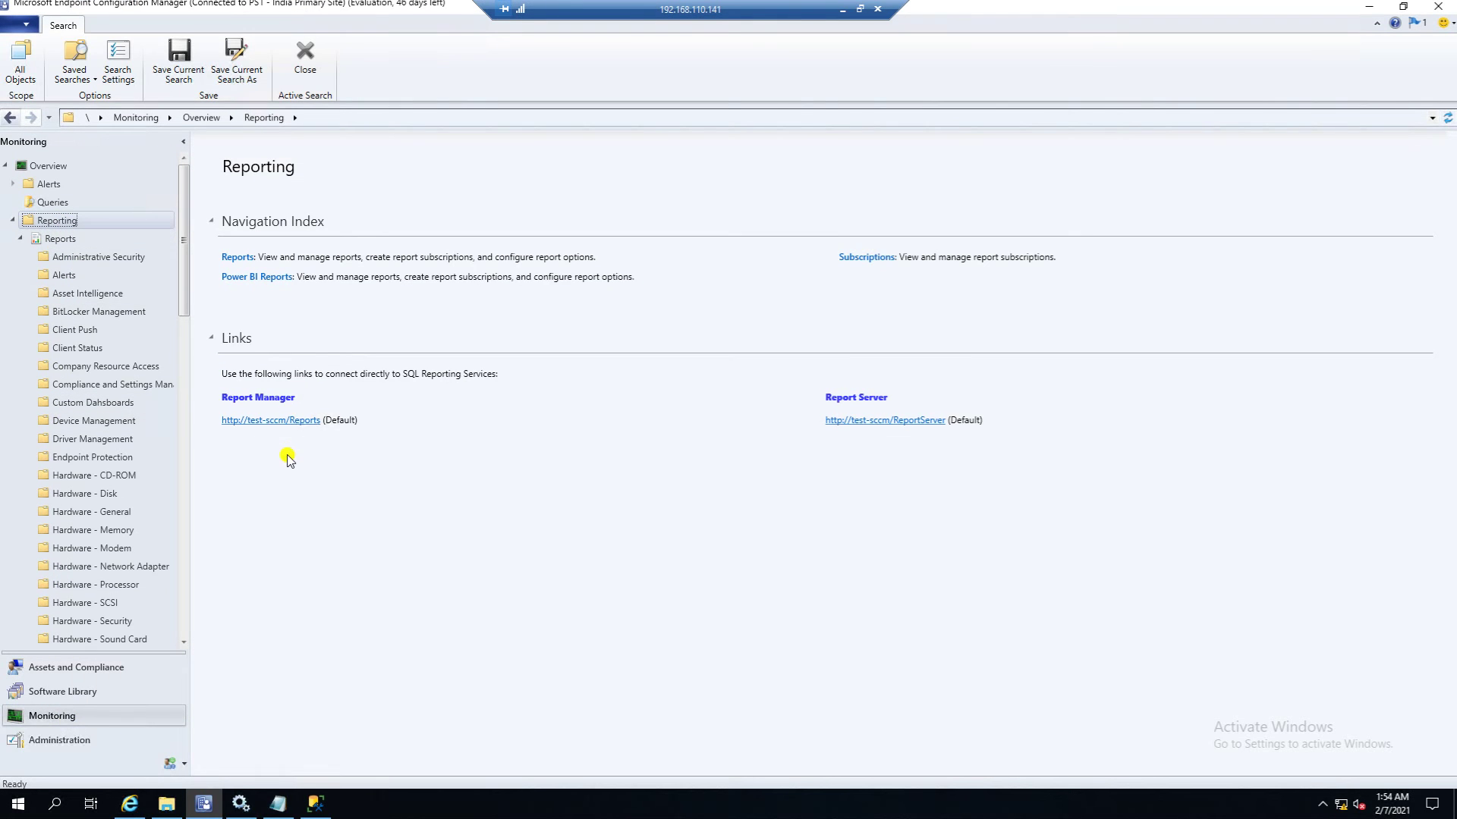
pyautogui.click(271, 422)
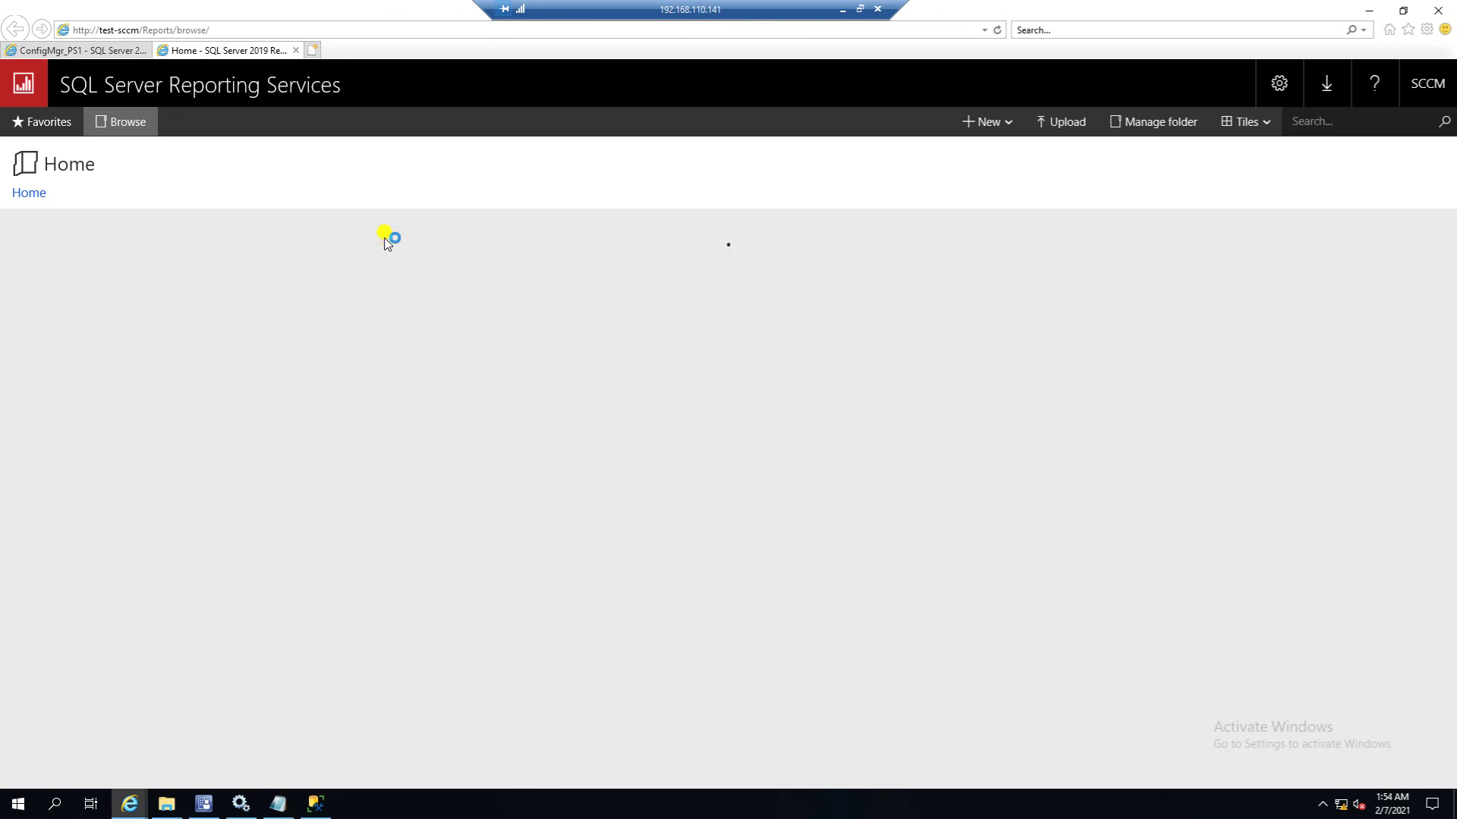
pyautogui.click(103, 275)
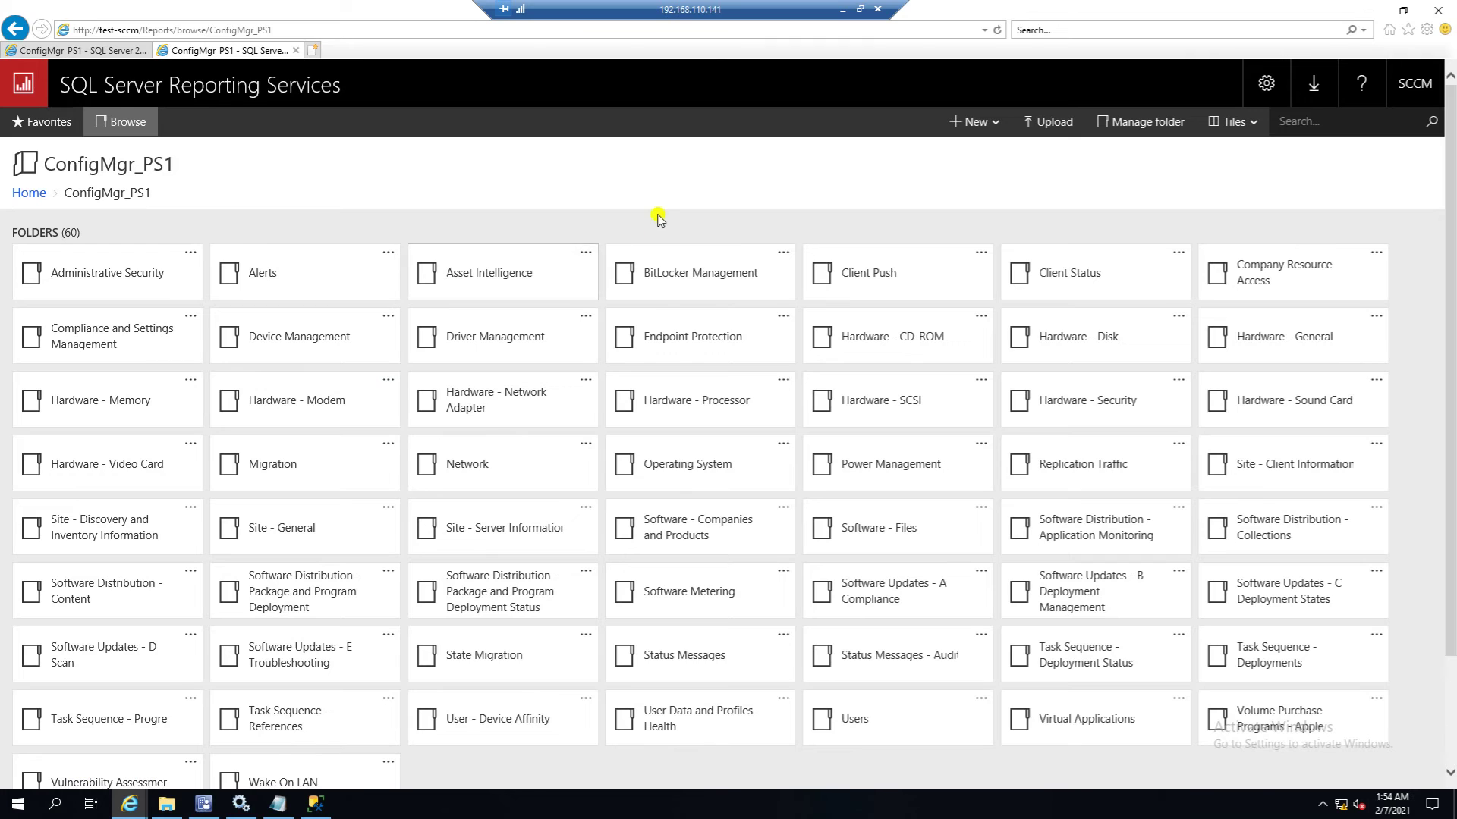
# Create a new folder named Custom Dashboard in ConfigMgr_PS1.
pyautogui.click(977, 122)
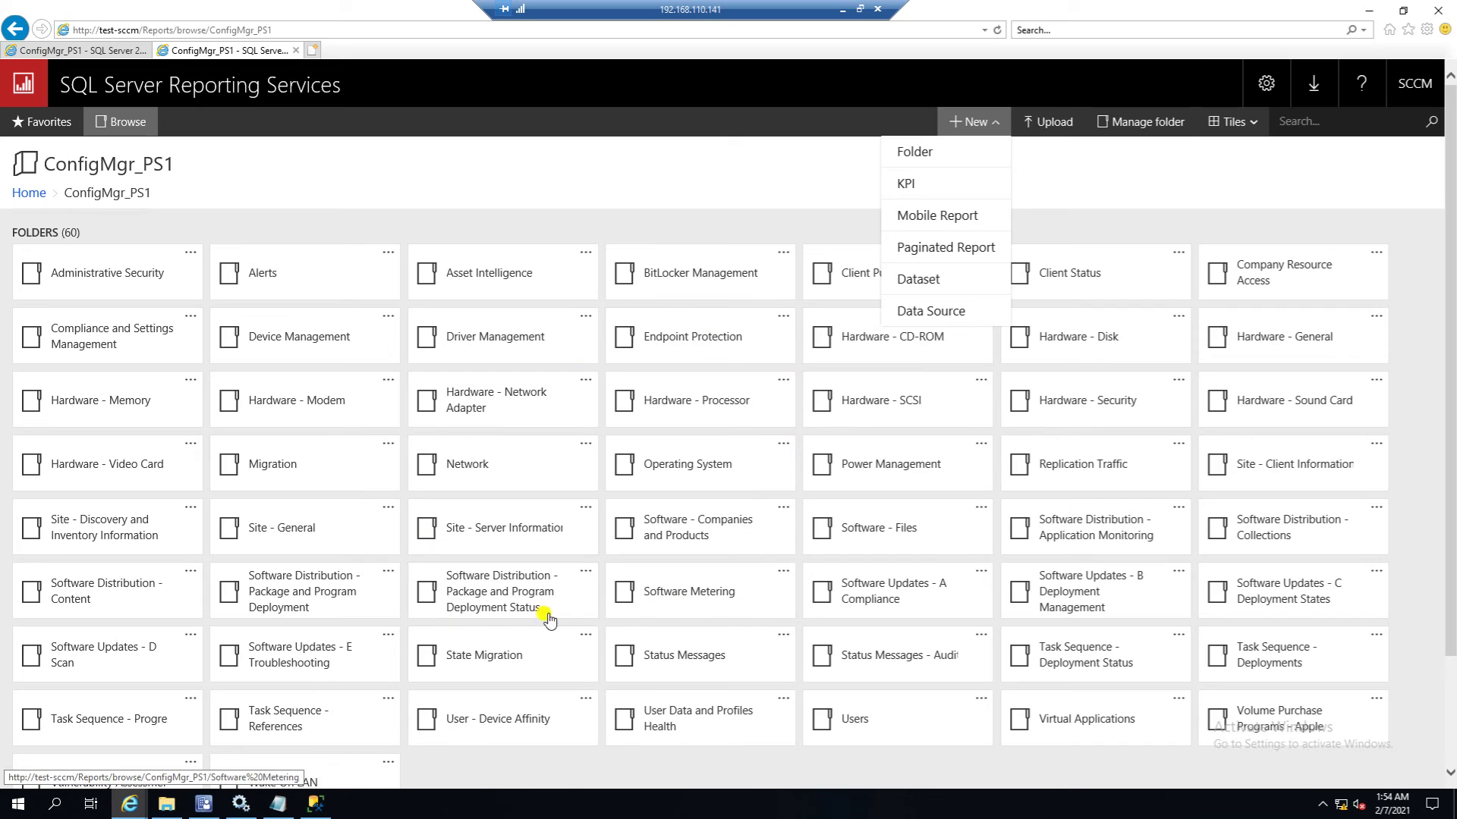
pyautogui.click(731, 185)
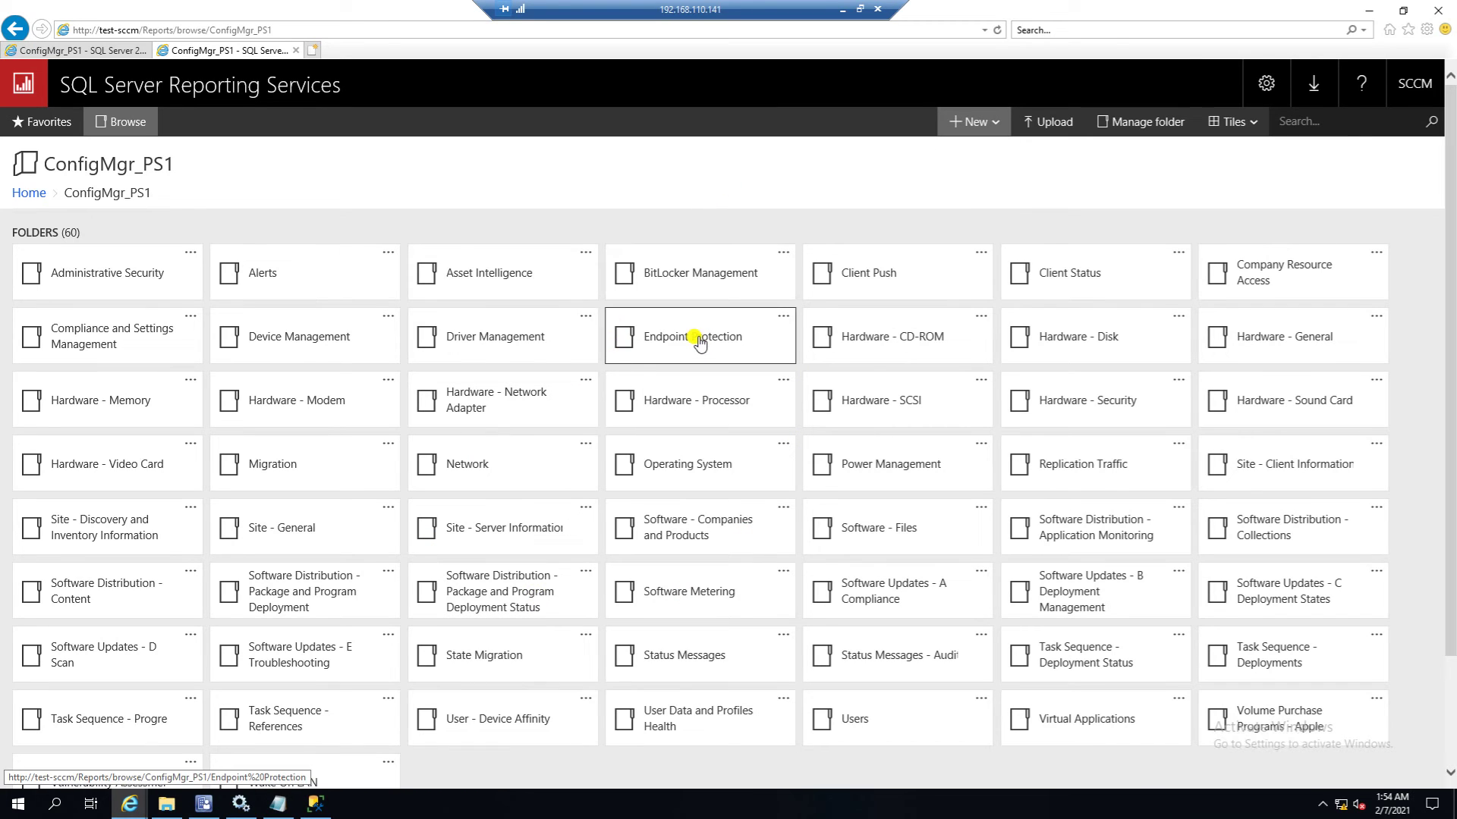
pyautogui.click(988, 121)
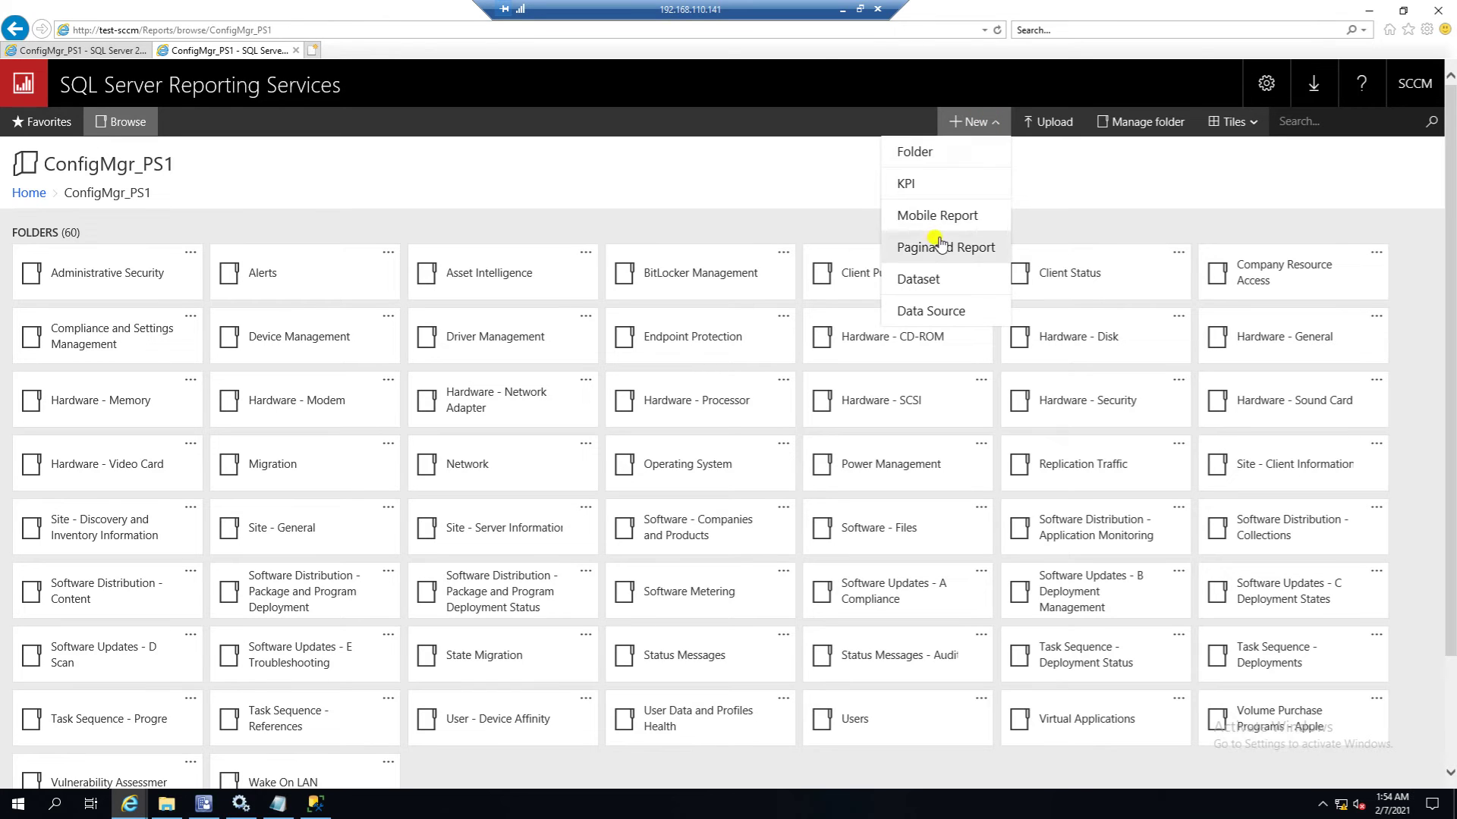
pyautogui.click(911, 152)
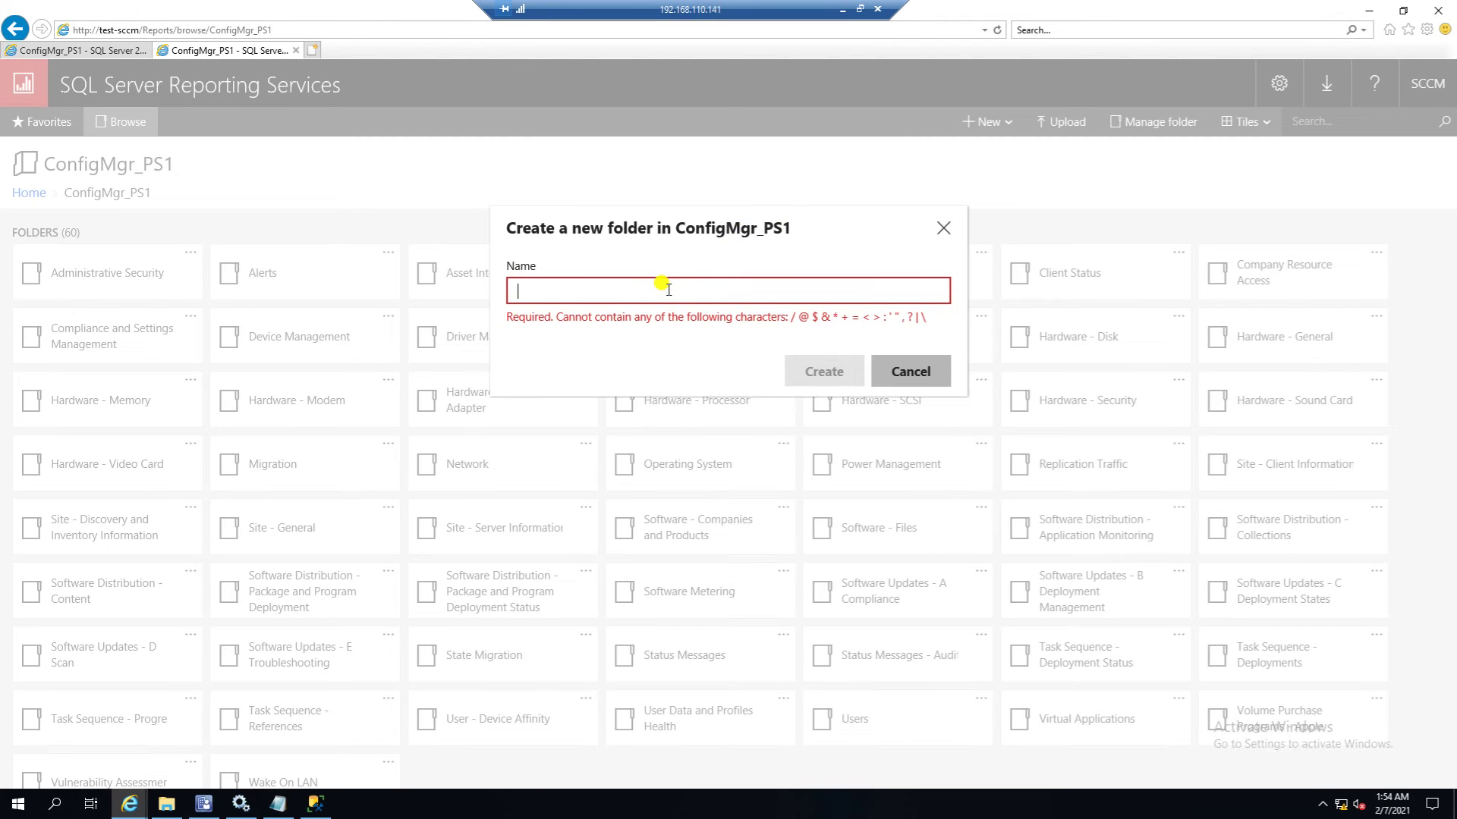
pyautogui.write('Custom ')
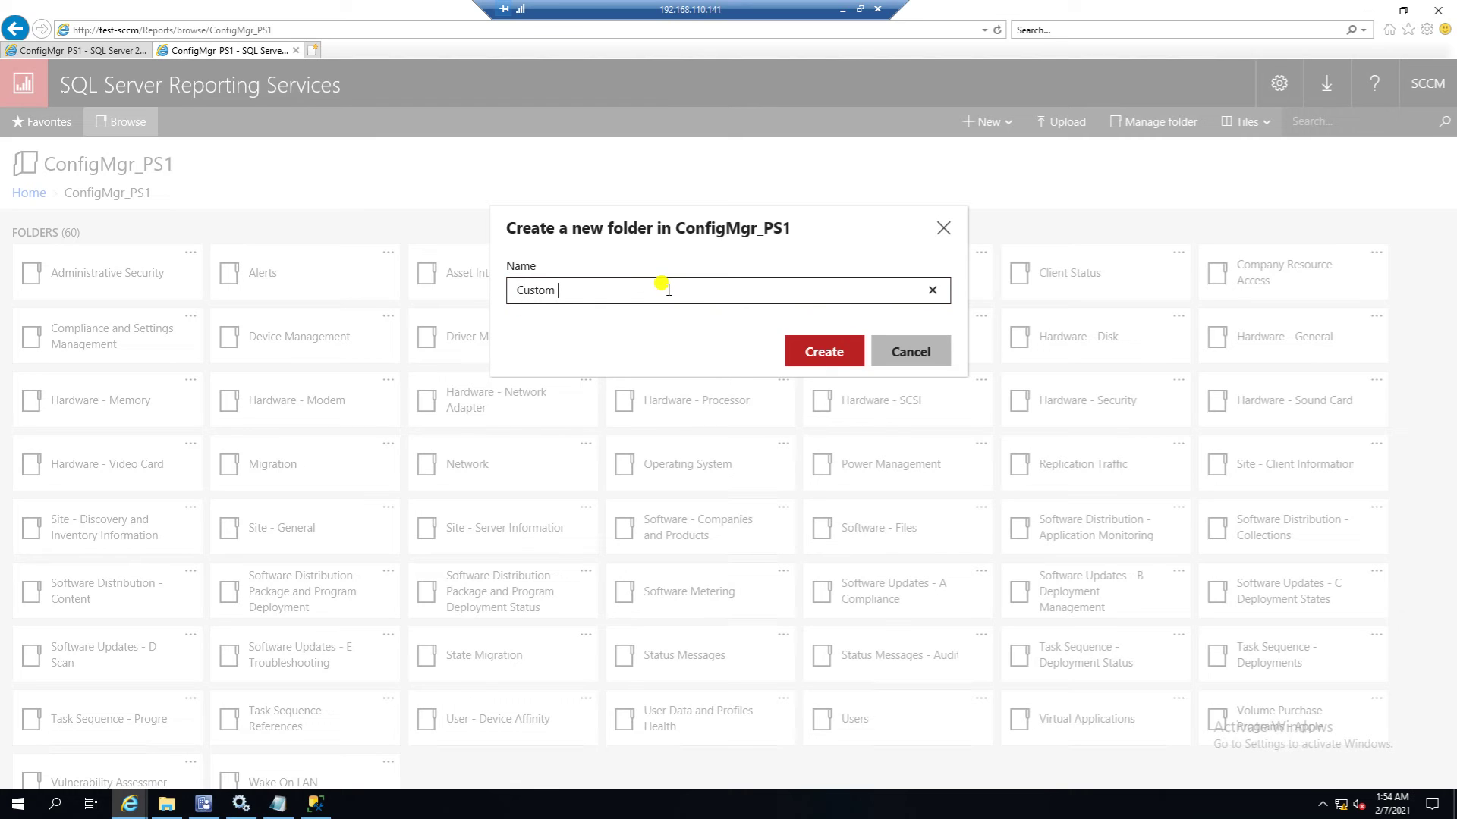
pyautogui.write('Dashboard')
pyautogui.click(820, 353)
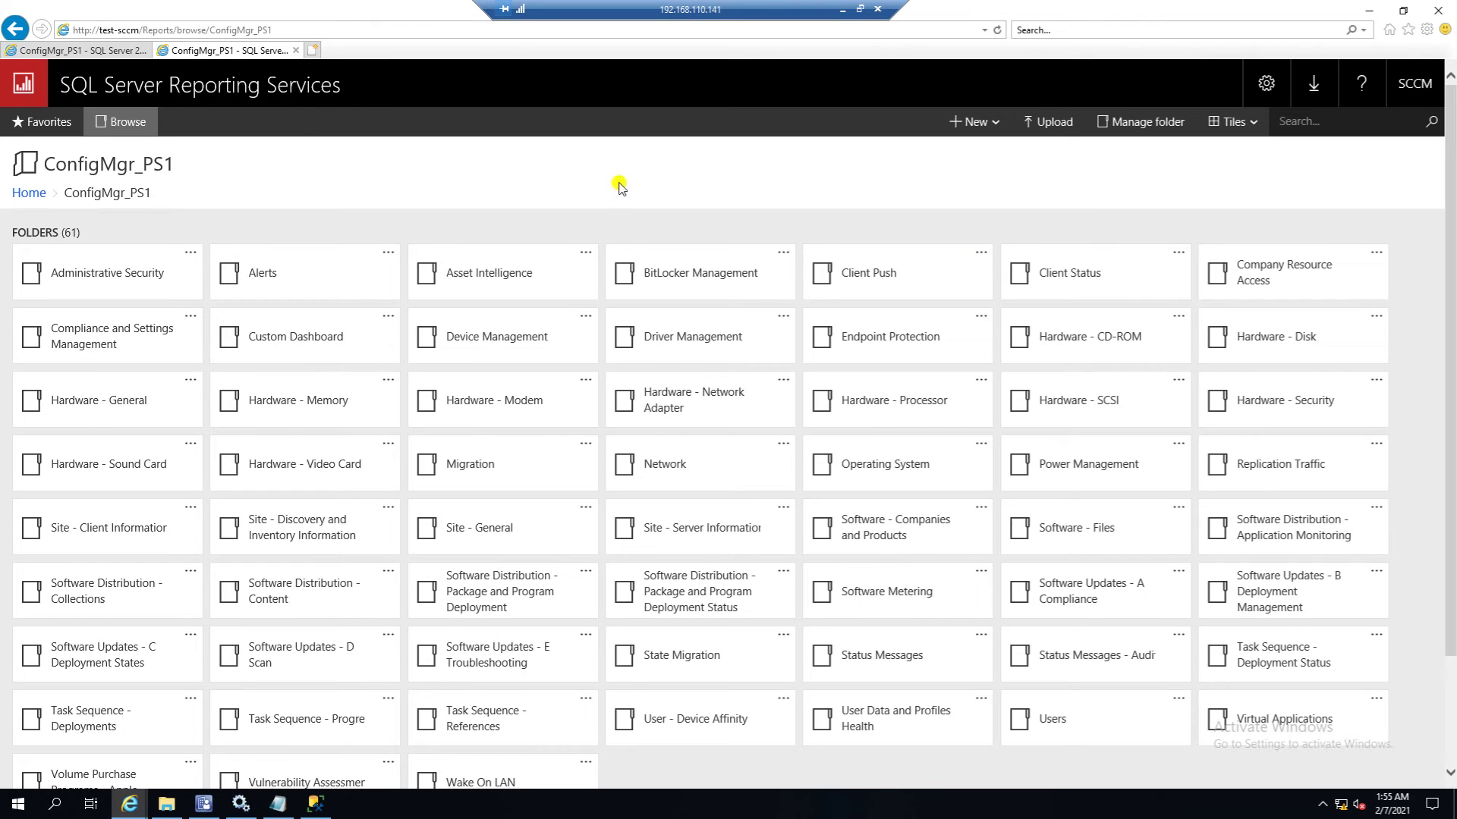
# Upload the SCCM Client Details - DashBoard report file from the SCCM Dashboard folder into the Custom Dashboard folder.
pyautogui.click(299, 338)
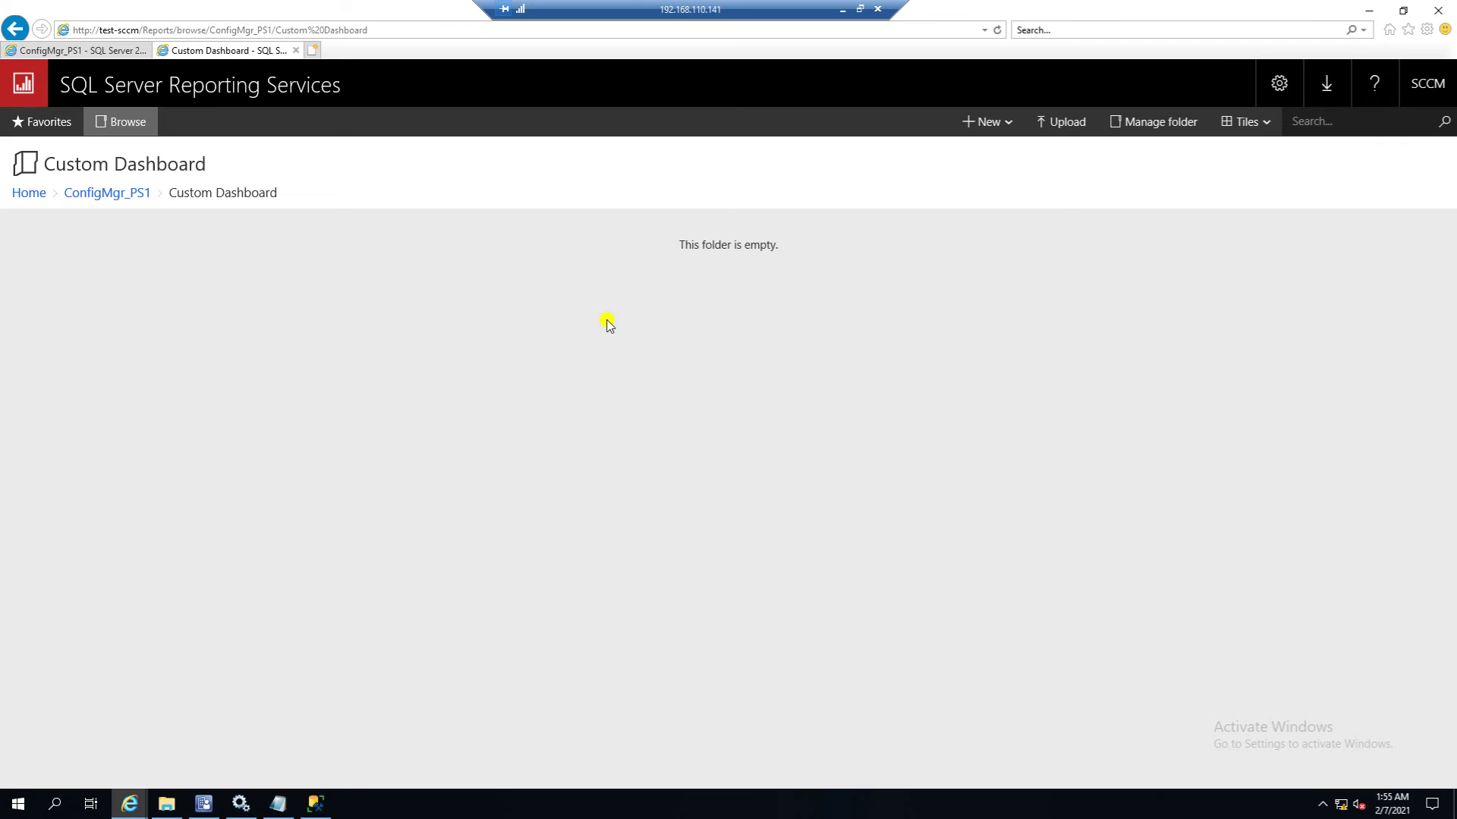
pyautogui.click(1058, 129)
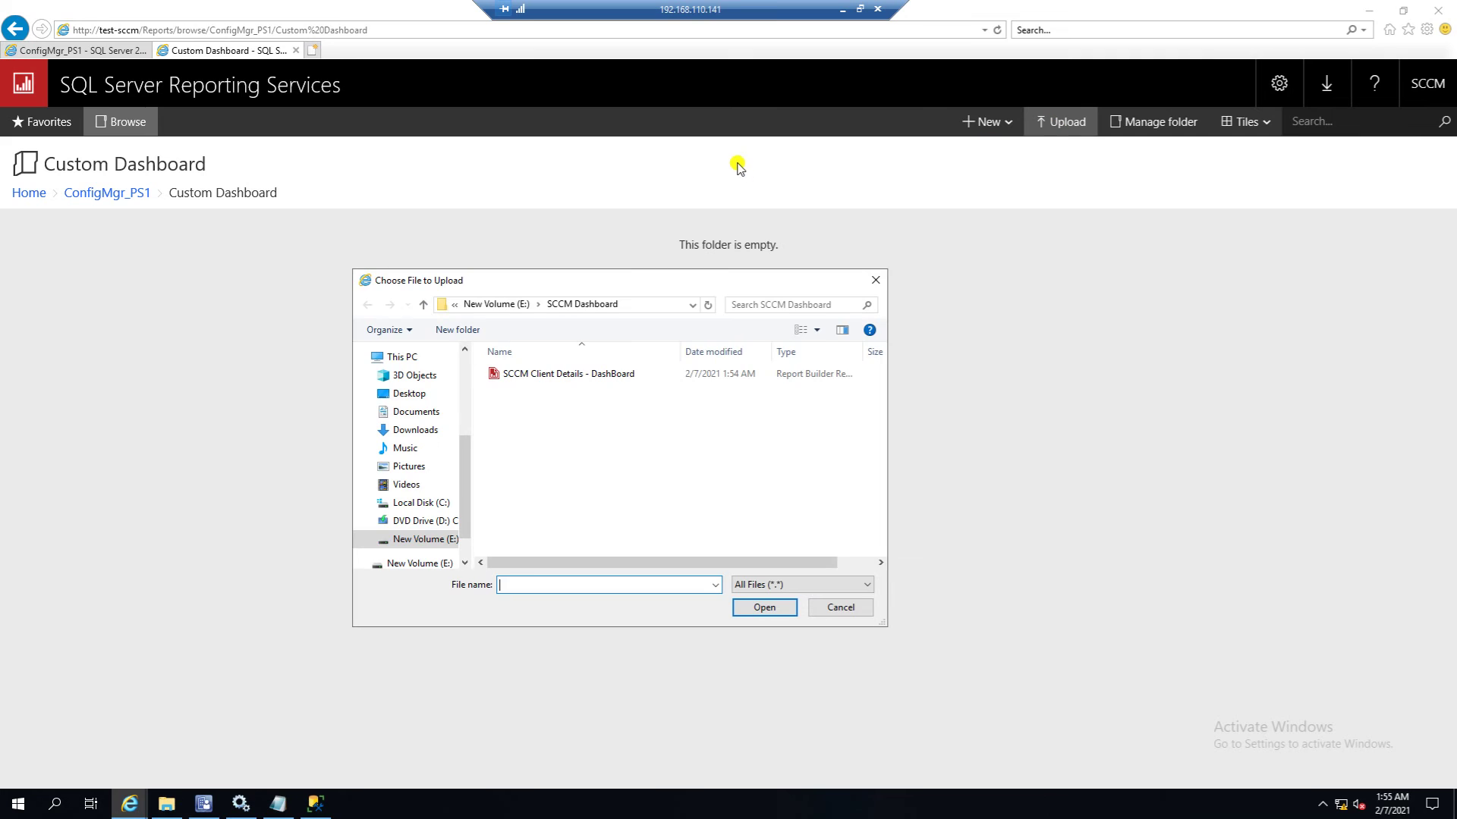
pyautogui.doubleClick(553, 379)
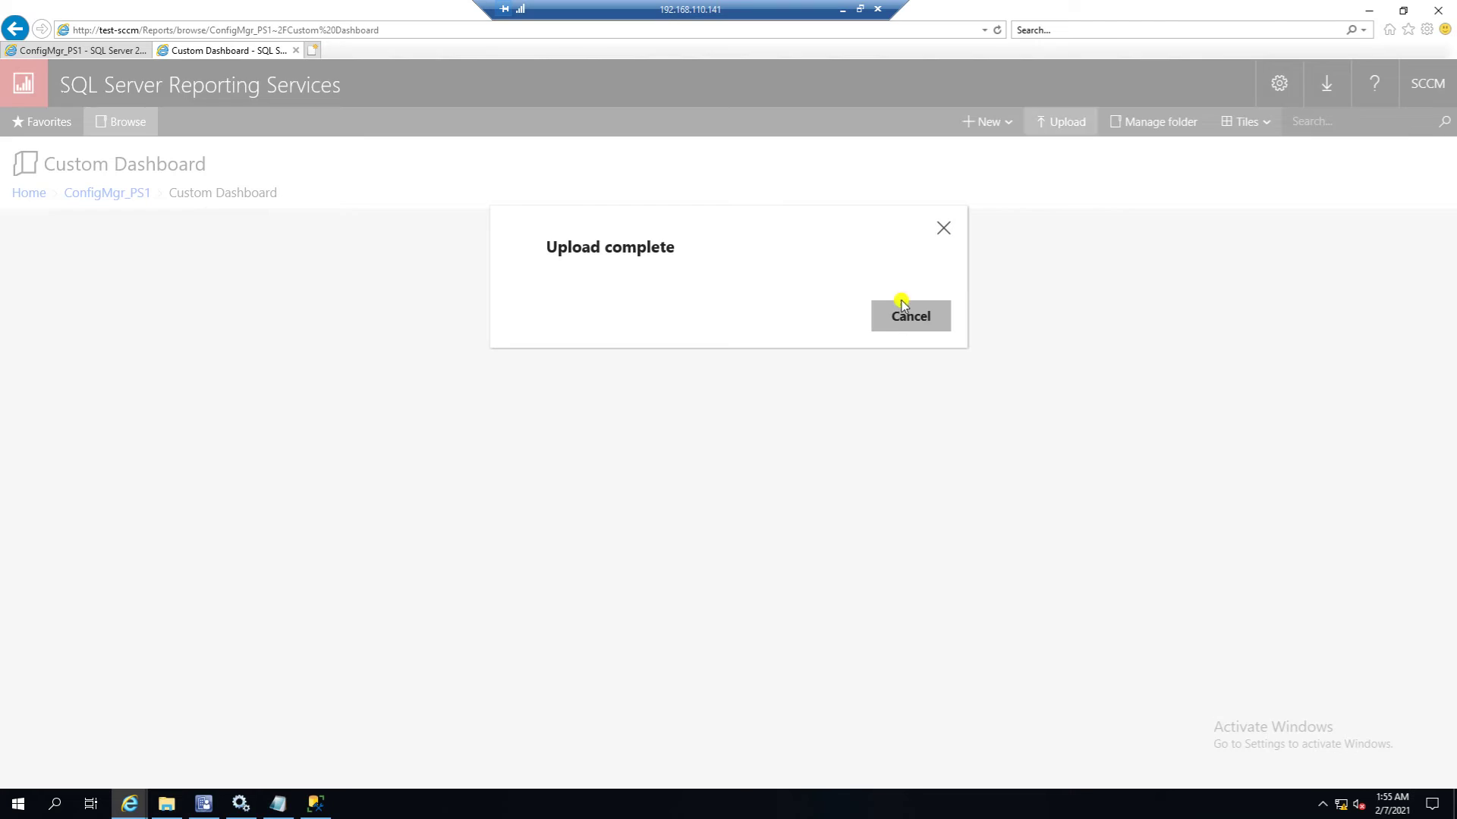
pyautogui.click(903, 314)
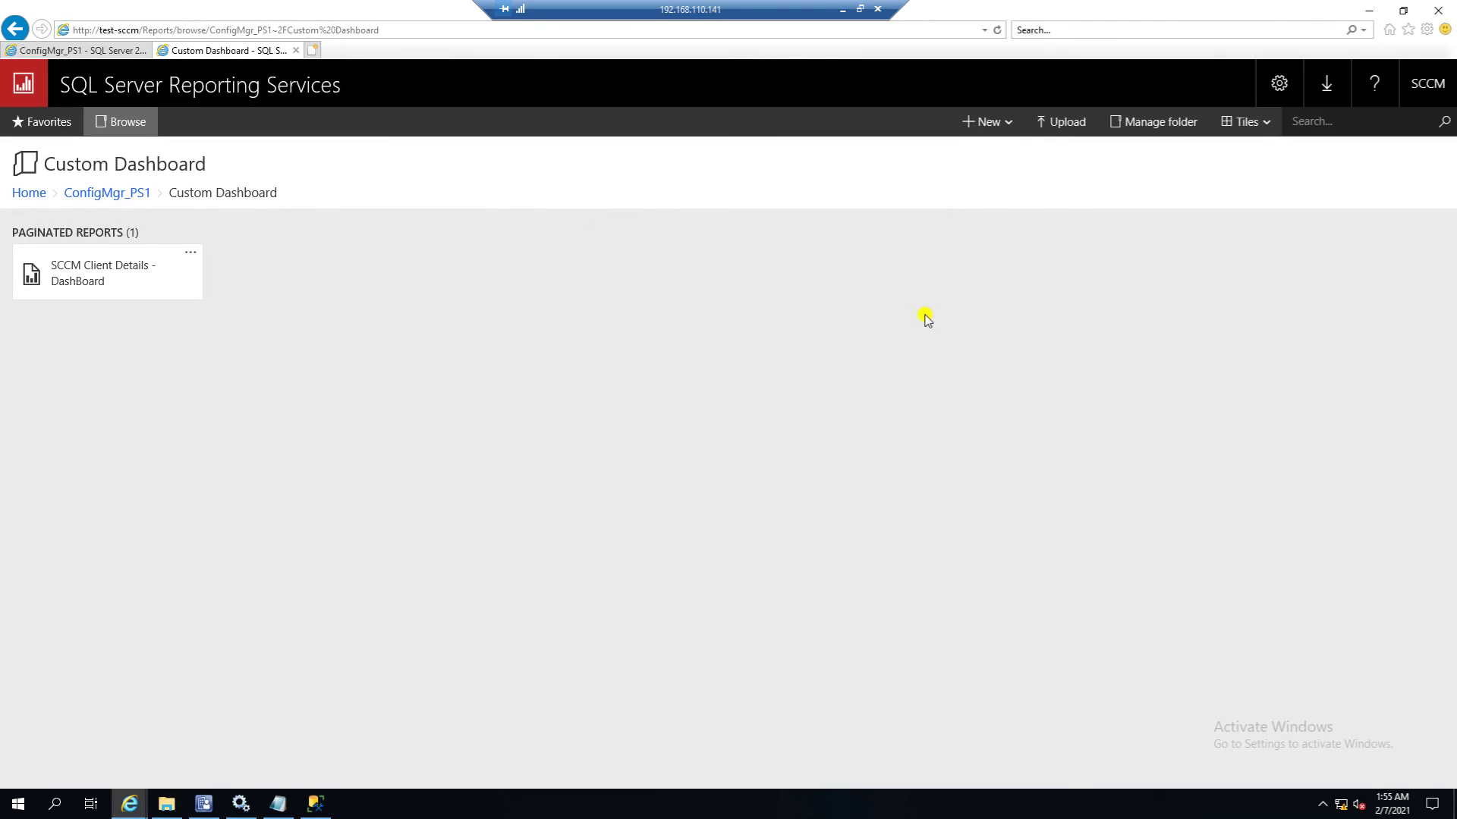
# Open the uploaded SCCM Client Details - DashBoard report and look through its charts and tables down to the Client not Rebooted Status section.
pyautogui.click(92, 284)
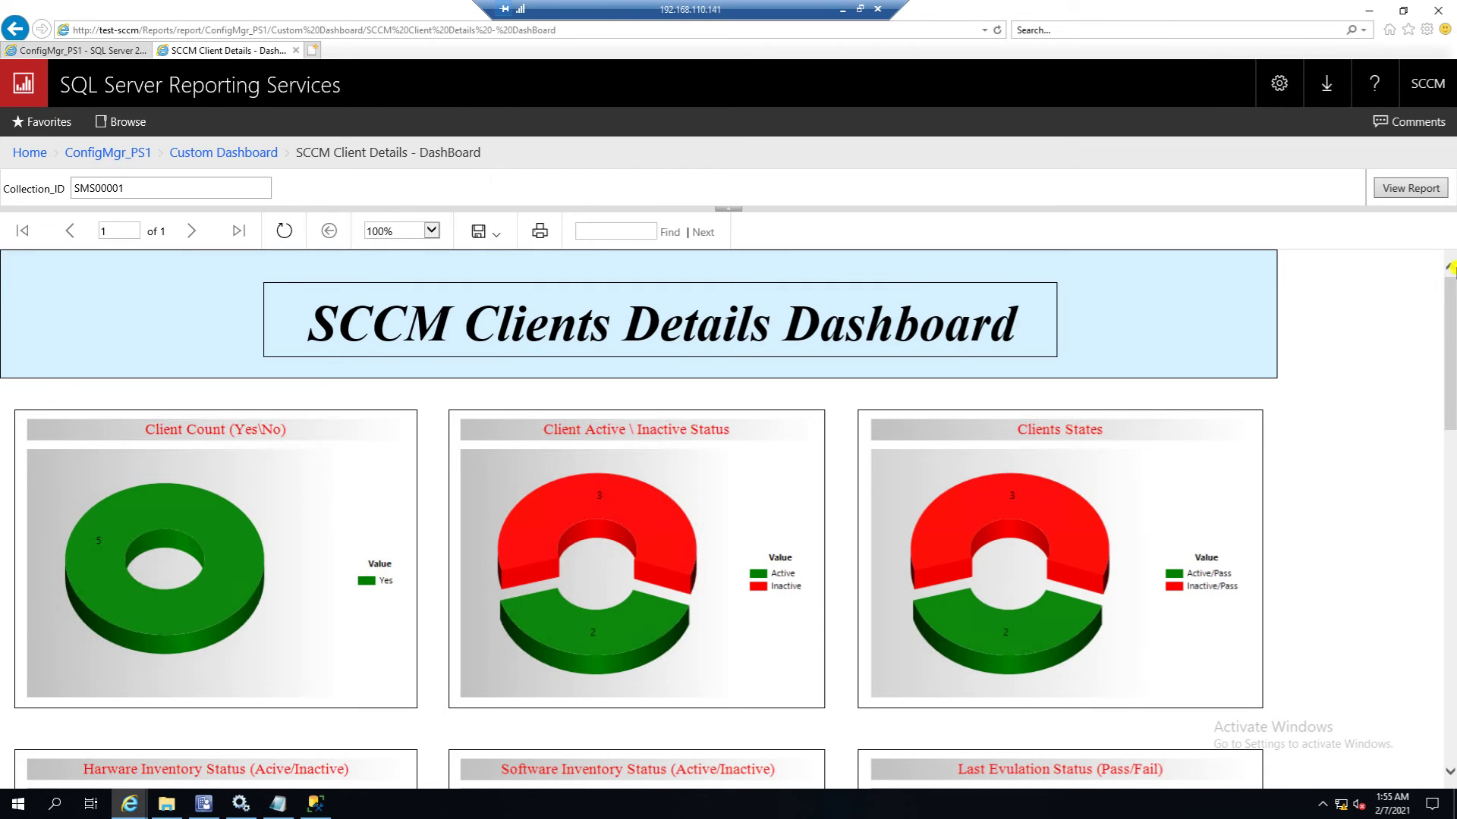
pyautogui.moveTo(1450, 307); pyautogui.dragTo(1450, 645)
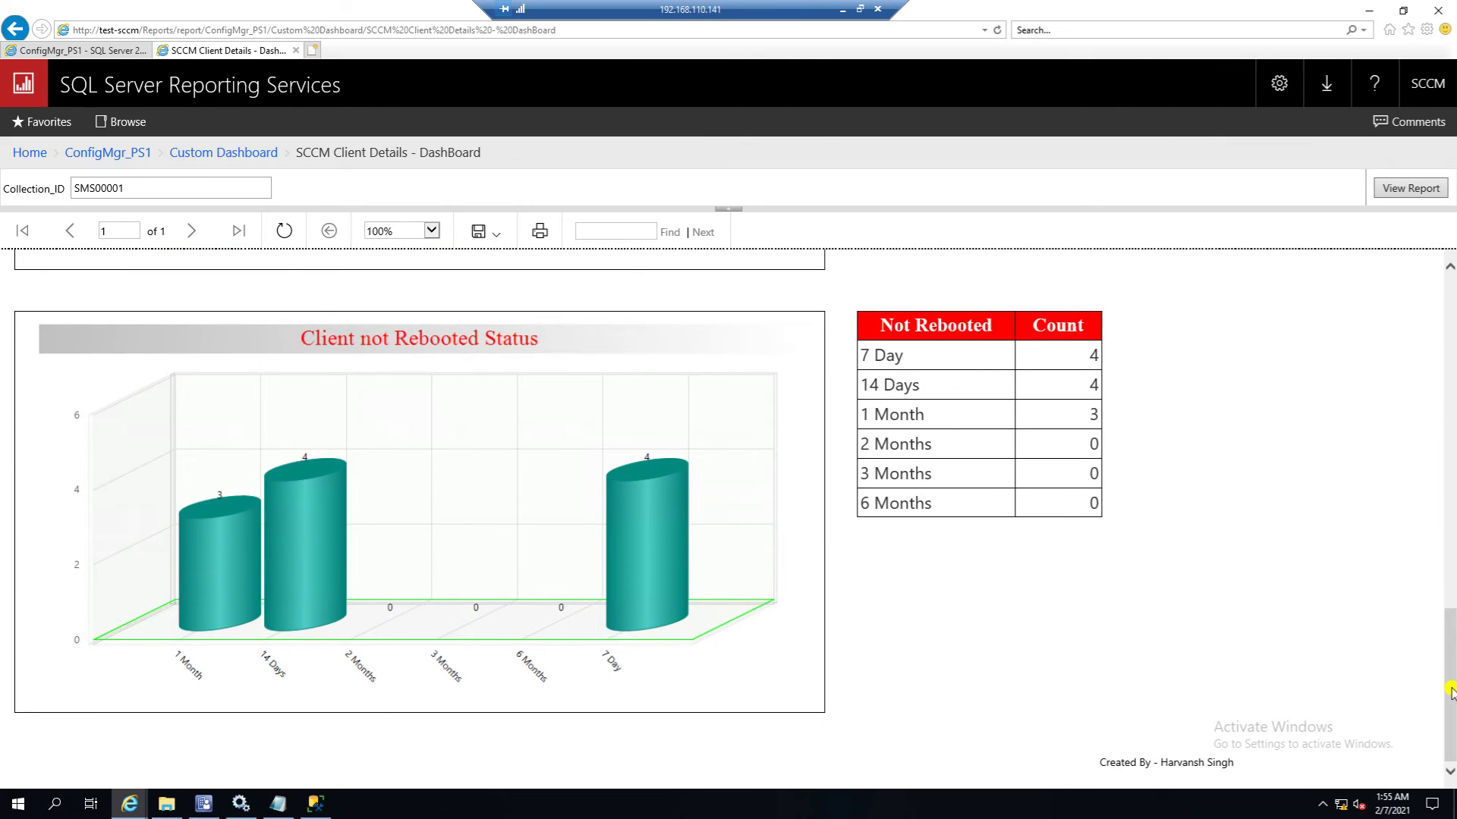
pyautogui.moveTo(1451, 690); pyautogui.dragTo(1452, 247)
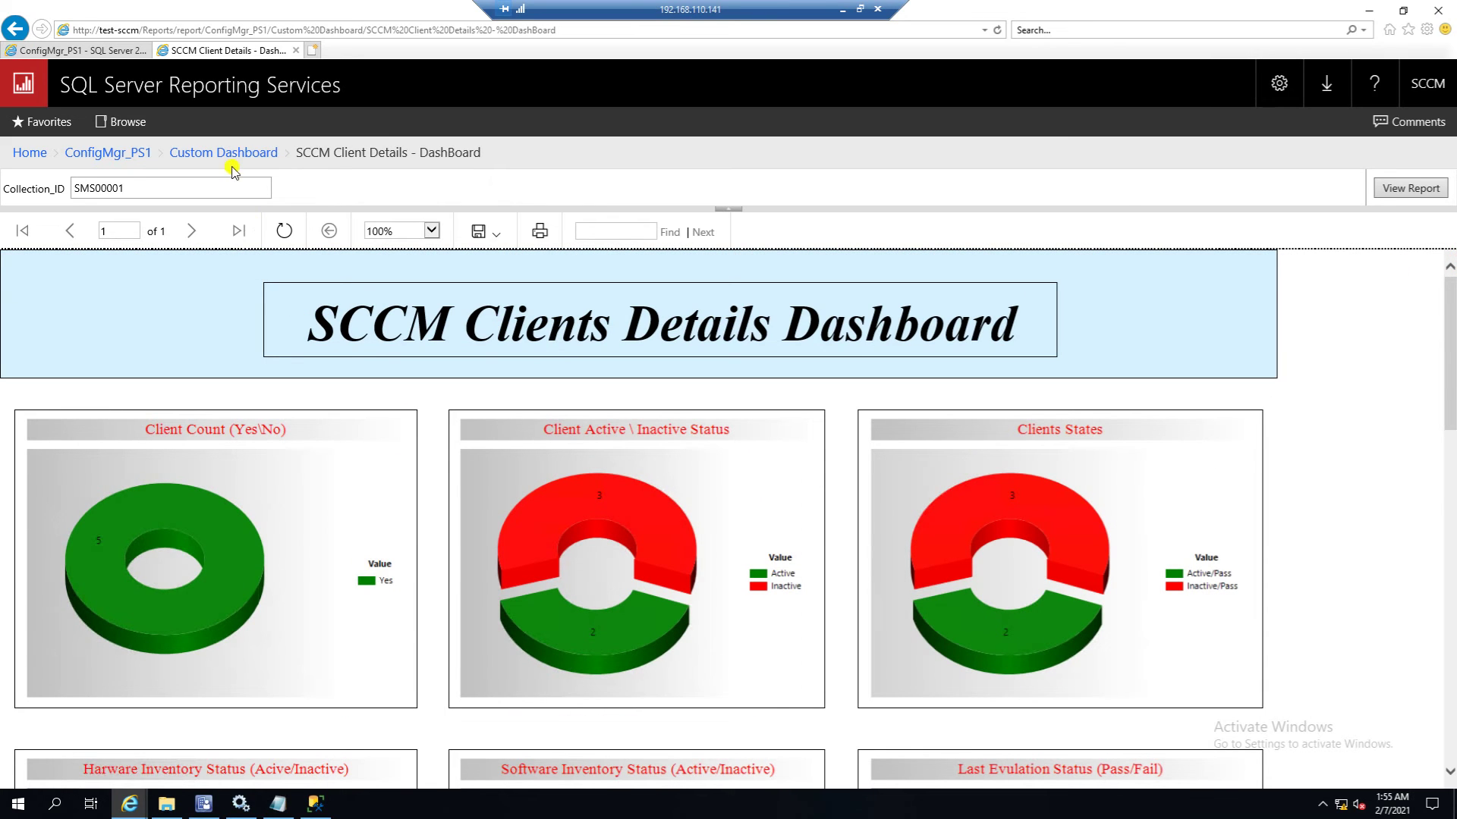
# Switch to Configuration Manager, refresh the report folders and select SCCM Client Details - DashBoard in the Custom Dashboard folder.
pyautogui.click(202, 806)
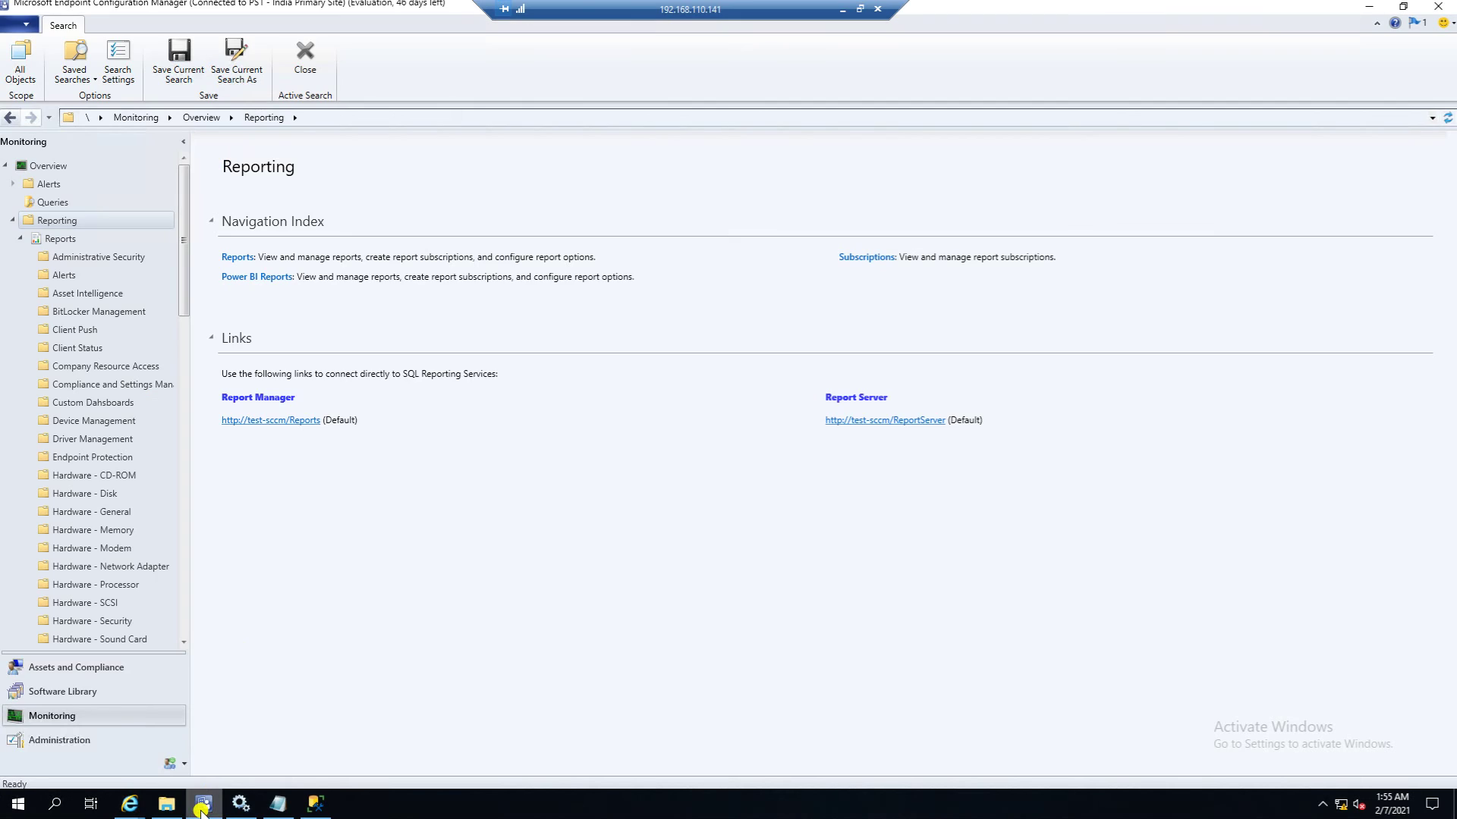
pyautogui.click(61, 205)
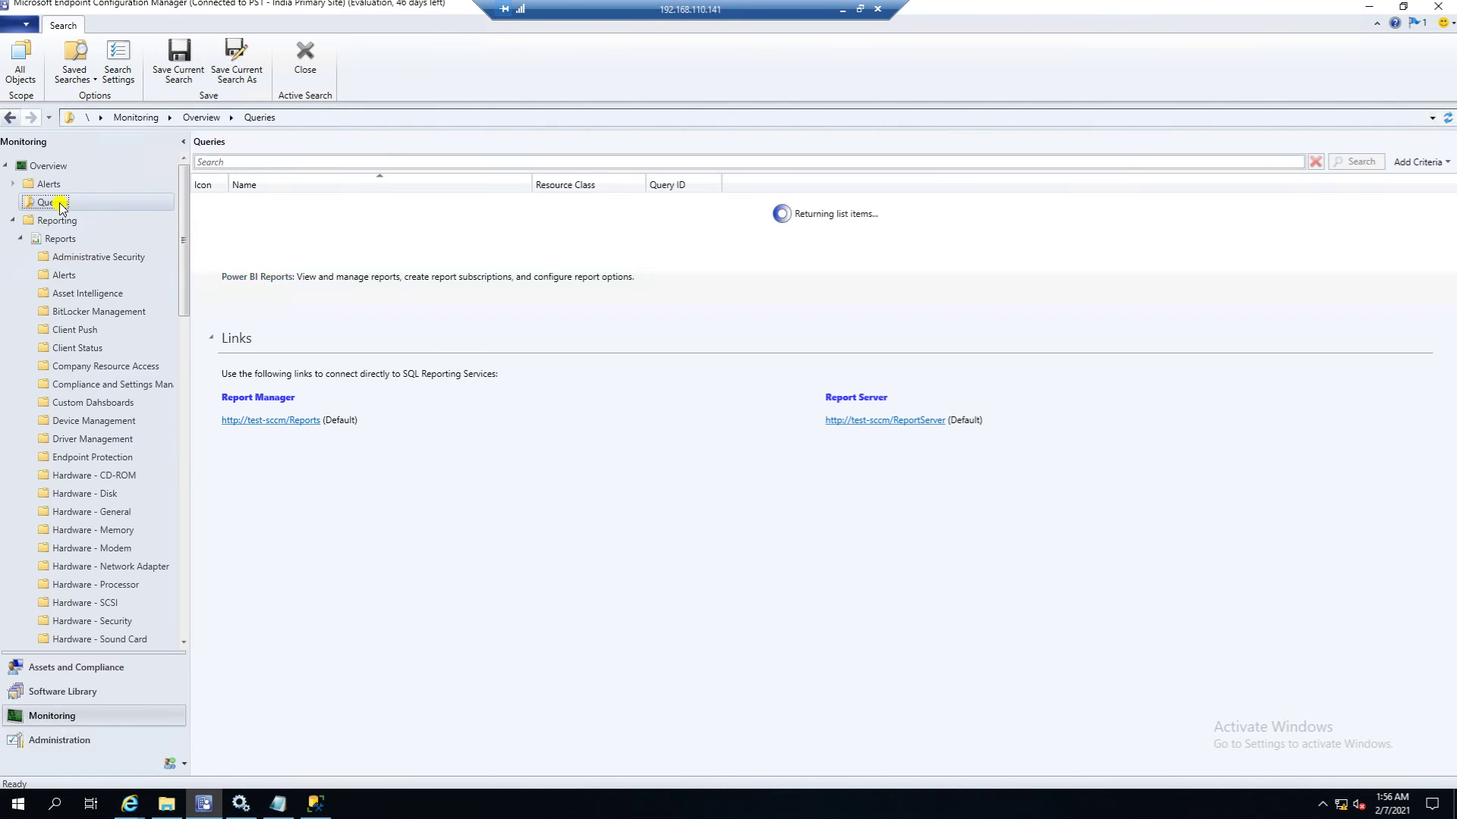
pyautogui.click(59, 222)
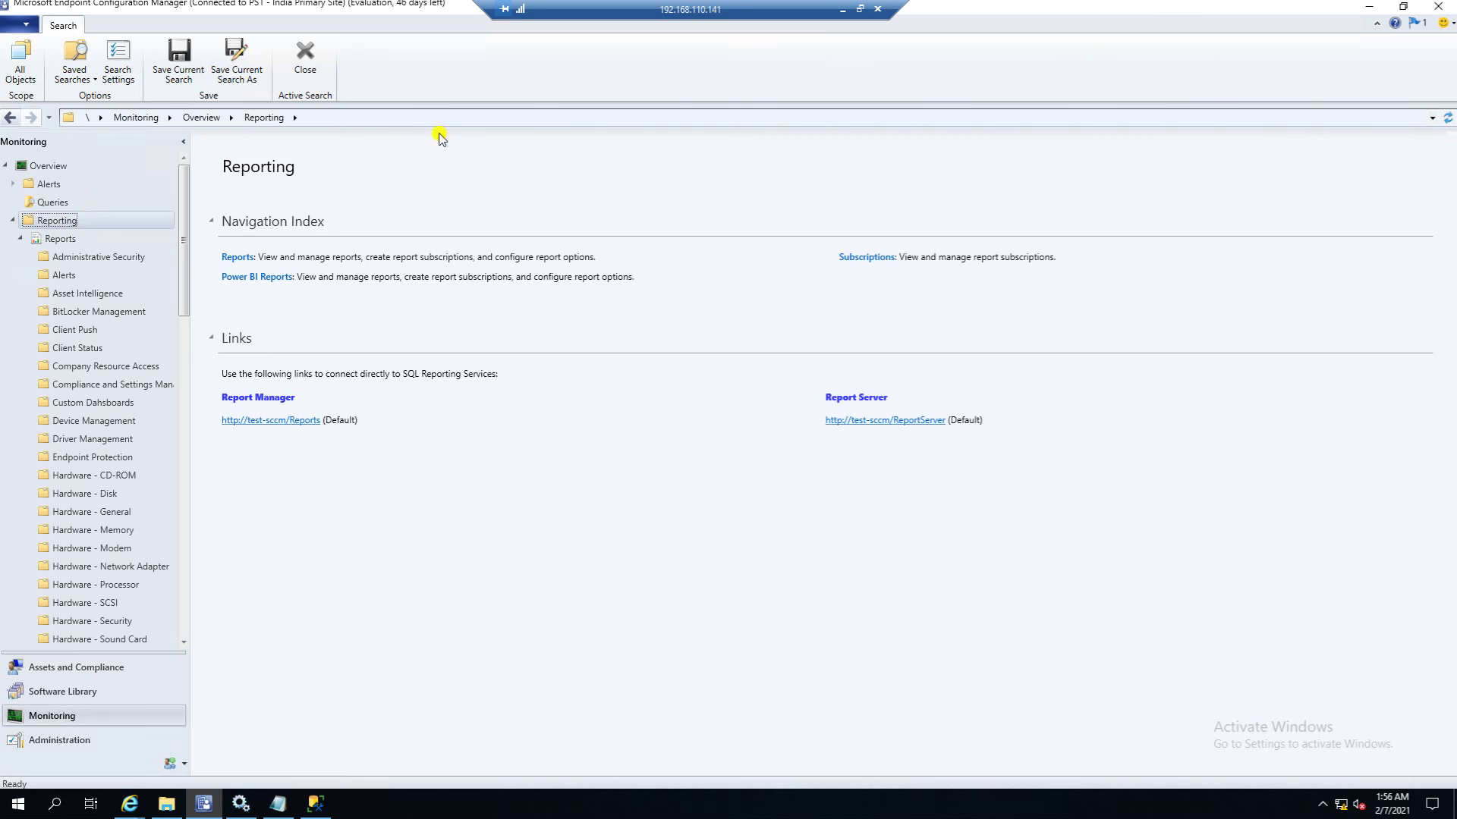
pyautogui.click(1449, 119)
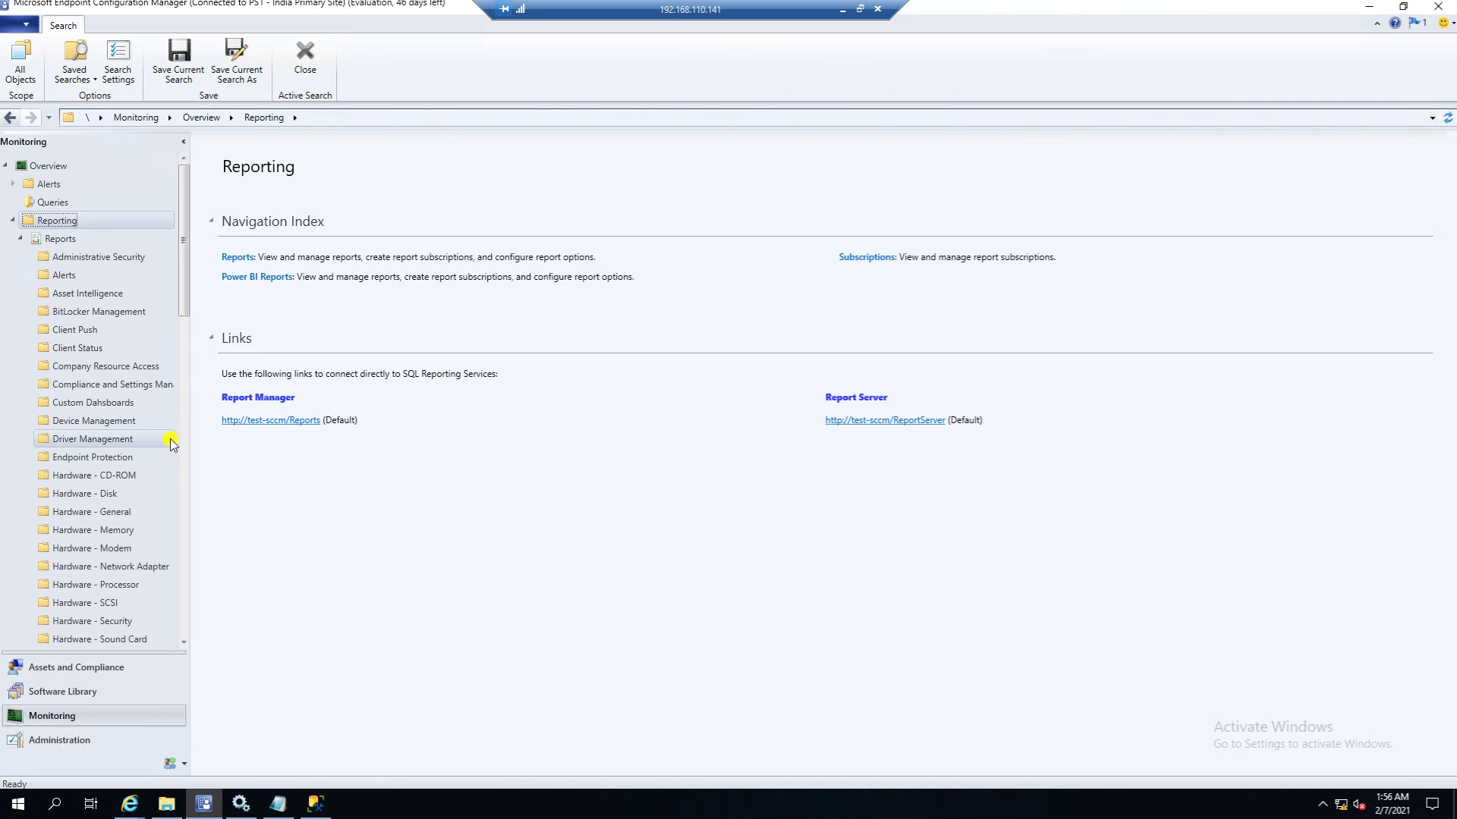
pyautogui.click(105, 404)
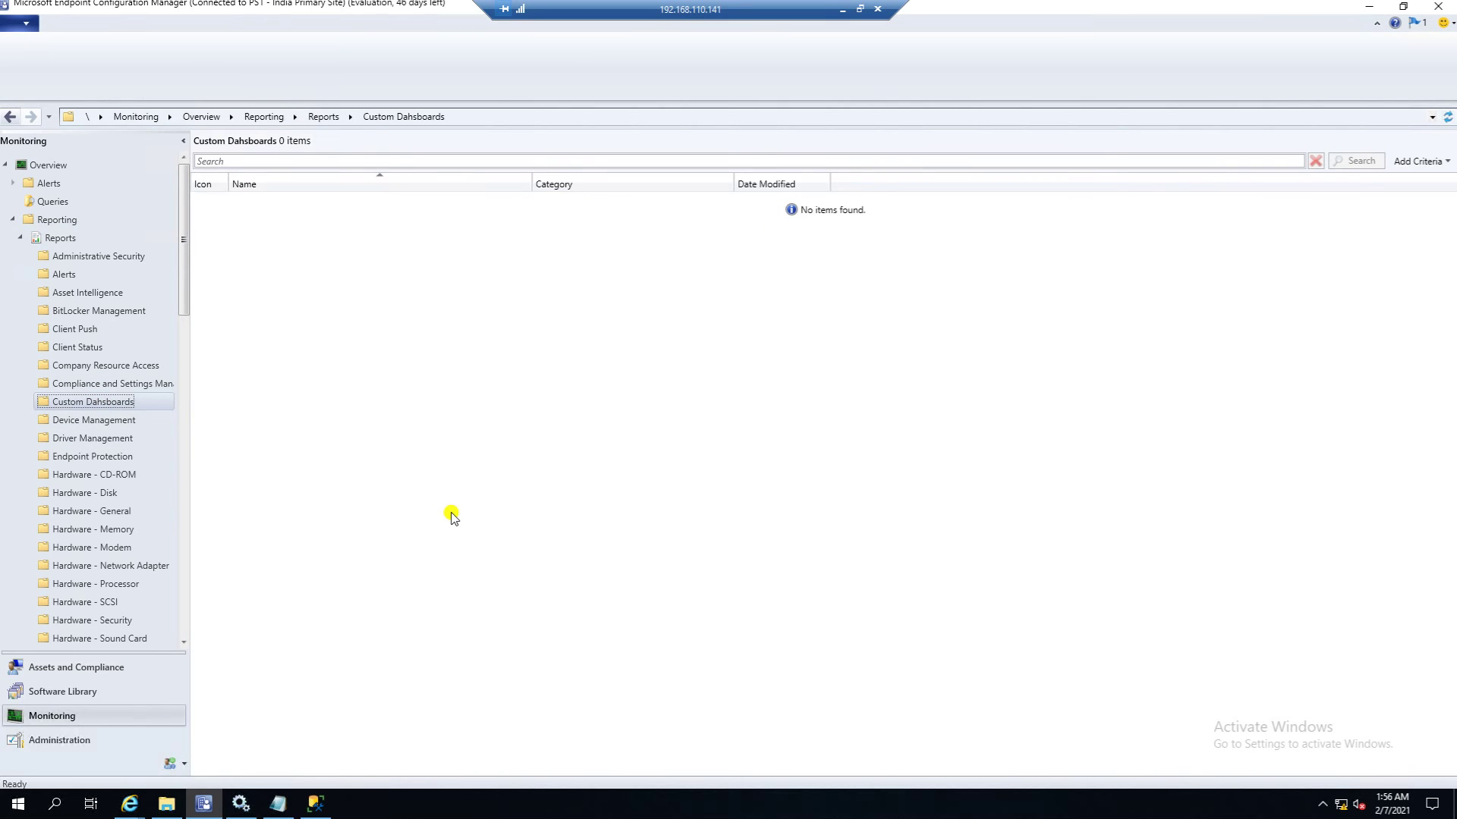
pyautogui.click(54, 387)
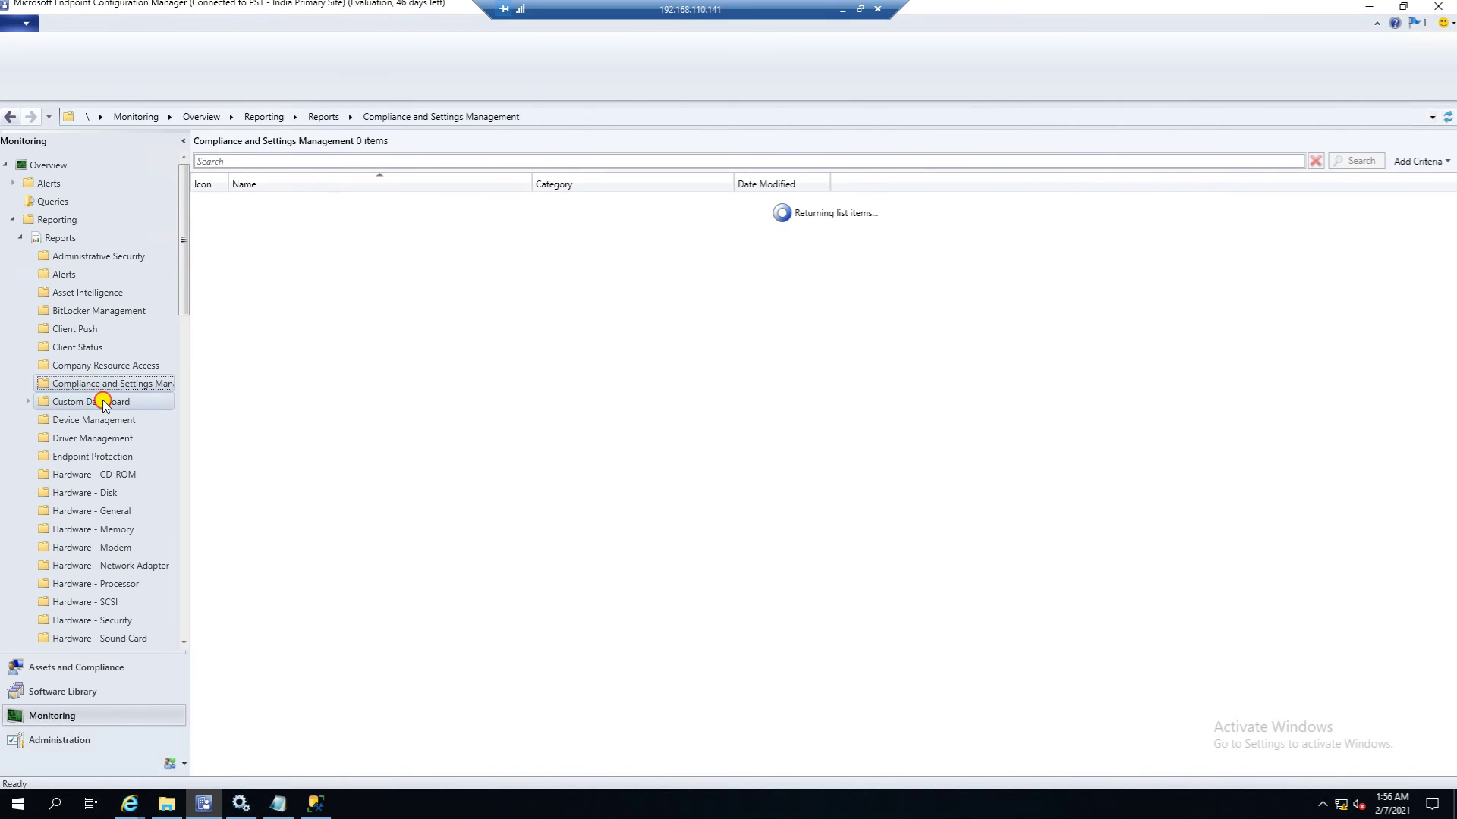
pyautogui.click(103, 402)
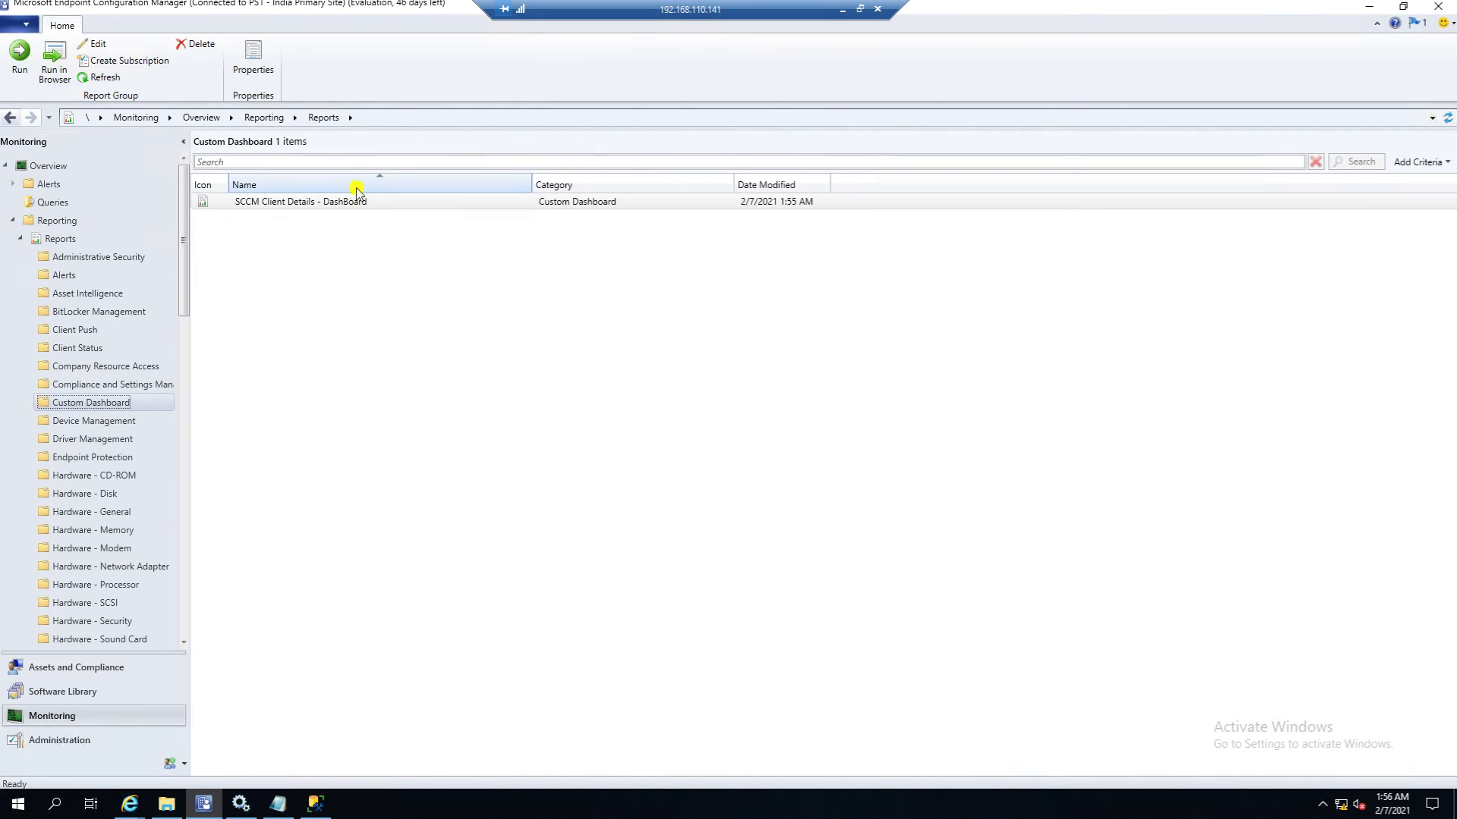
pyautogui.click(360, 202)
pyautogui.click(99, 404)
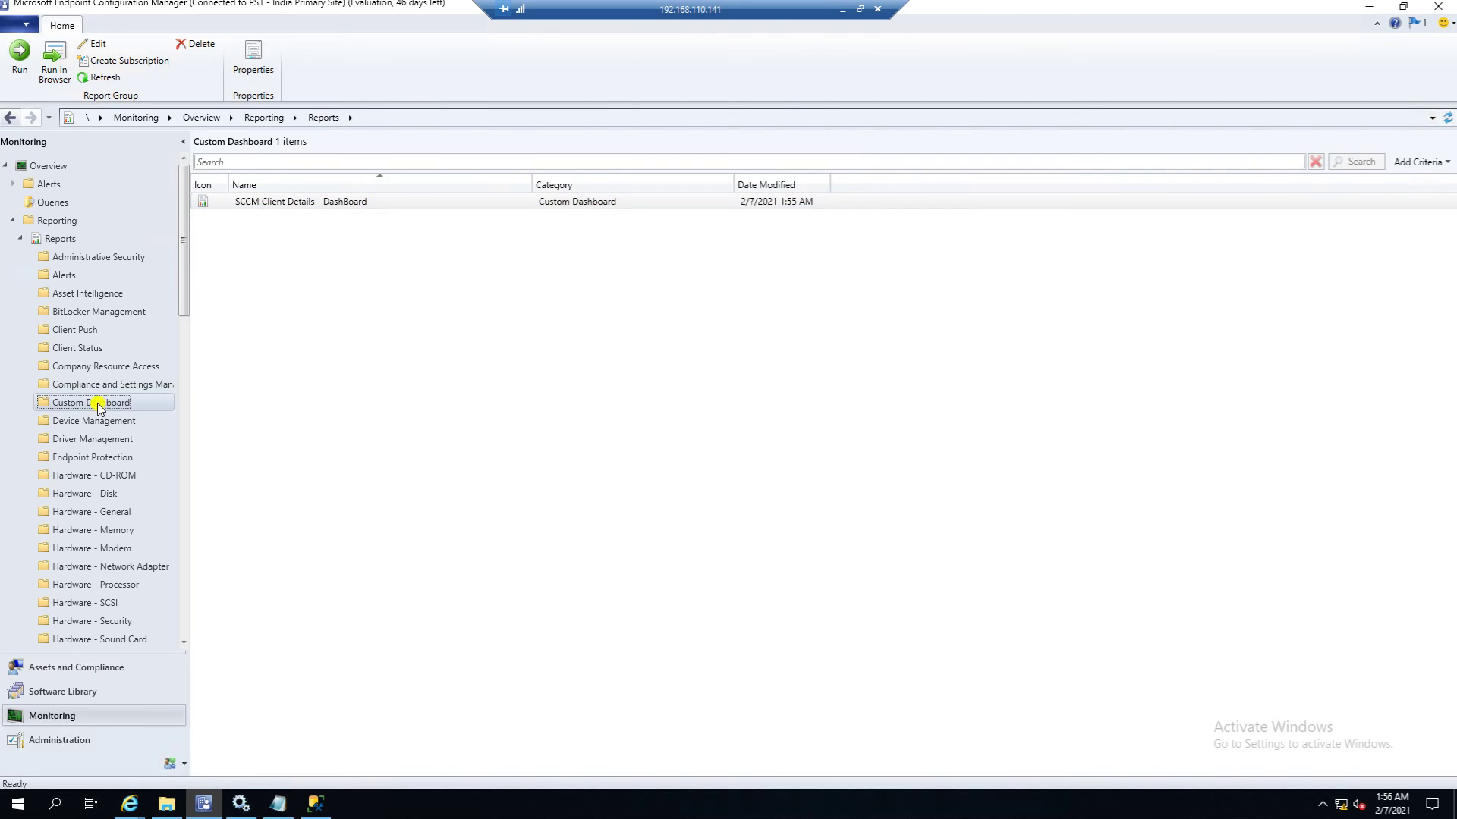
pyautogui.click(88, 384)
pyautogui.click(101, 402)
pyautogui.click(310, 203)
# Check the published report in the browser, then view the actions available for its entry in Configuration Manager.
pyautogui.click(129, 810)
pyautogui.click(190, 768)
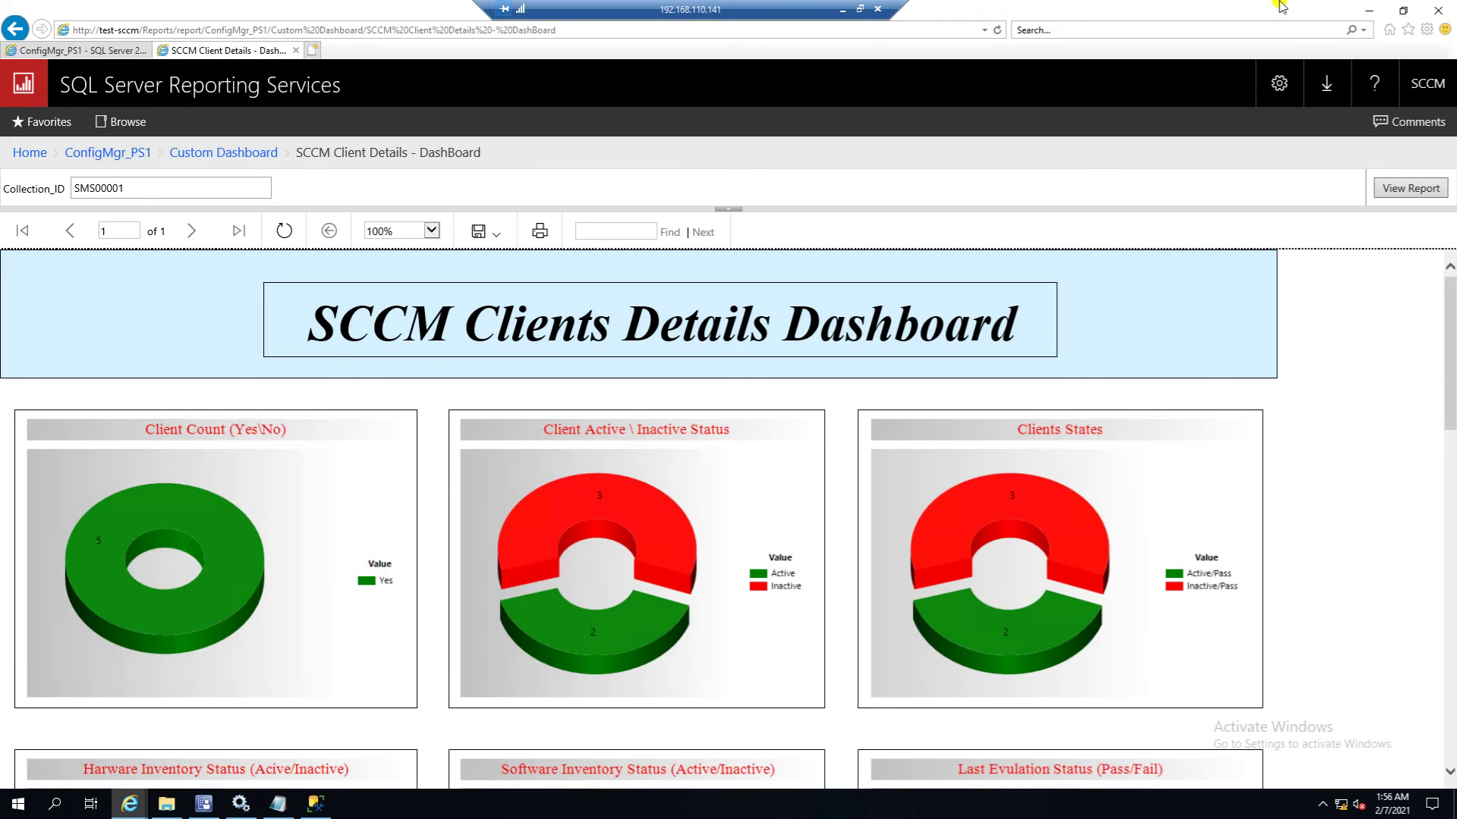
pyautogui.click(1364, 12)
pyautogui.click(326, 201)
pyautogui.rightClick(327, 201)
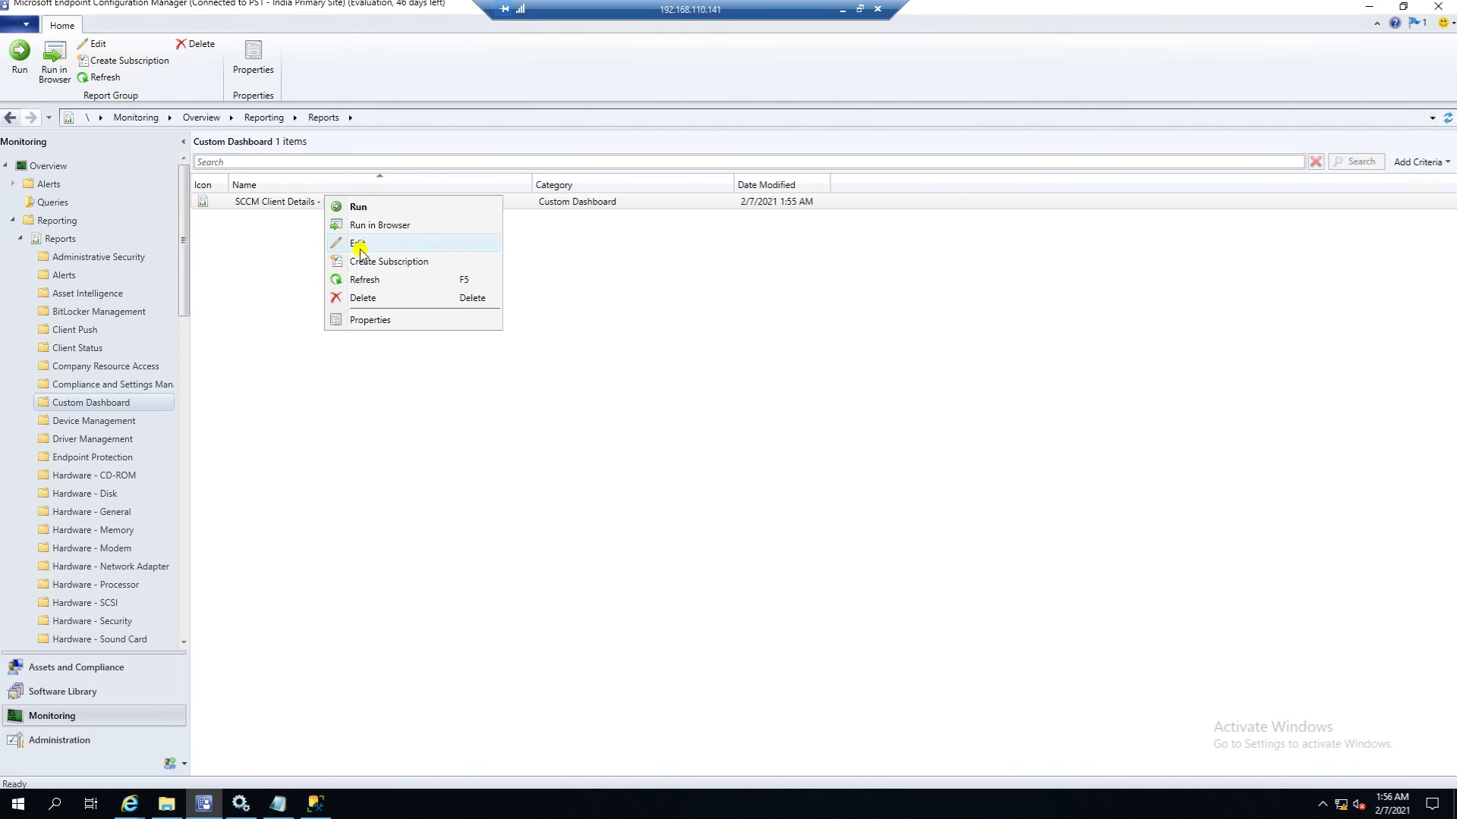
pyautogui.click(282, 245)
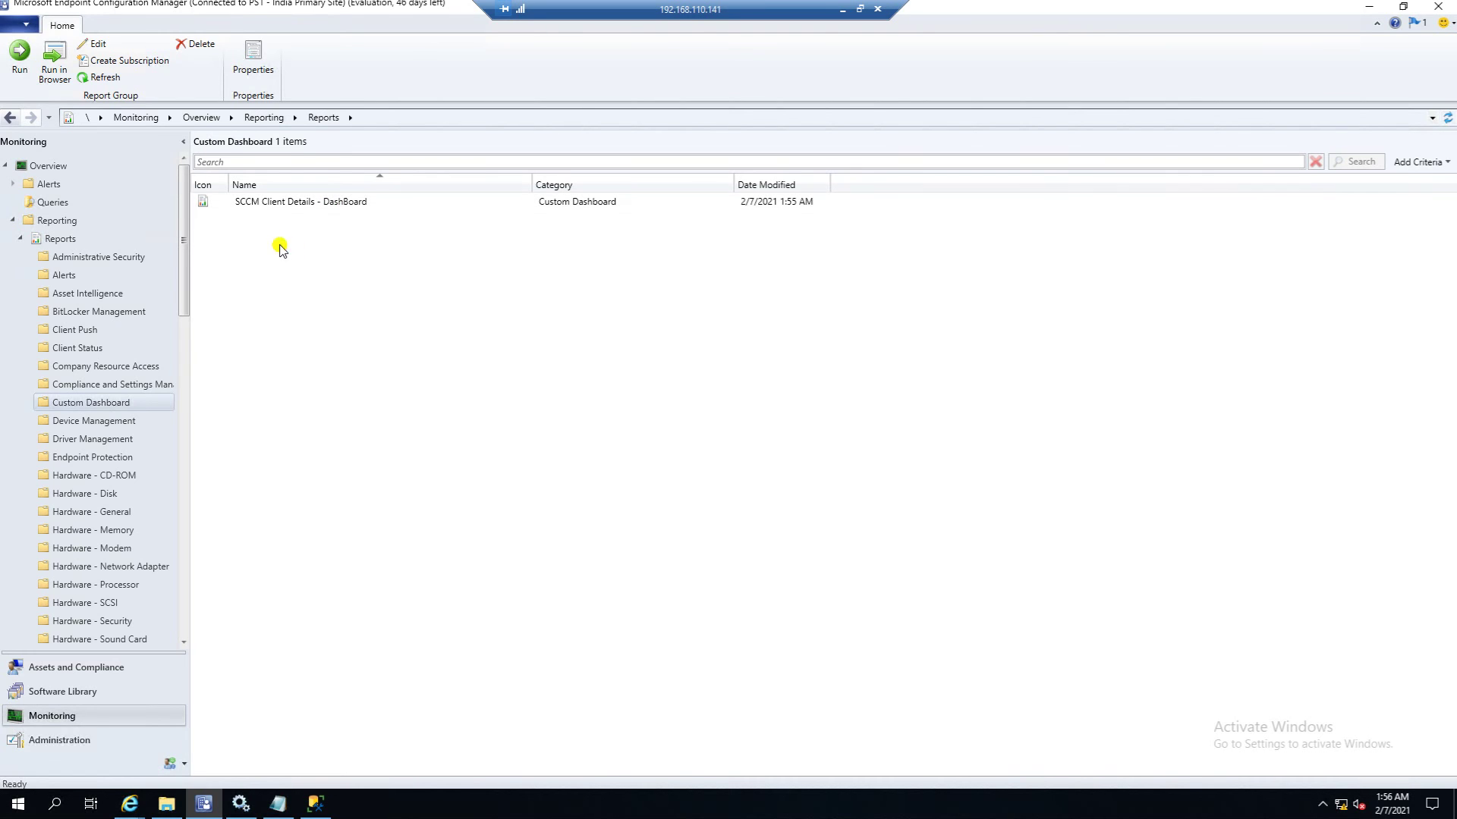
# Switch to the web portal, open SCCM Client Details - DashBoard from Custom Dashboard for editing in Report Builder, and look over its layout in a maximized window.
pyautogui.moveTo(144, 798)
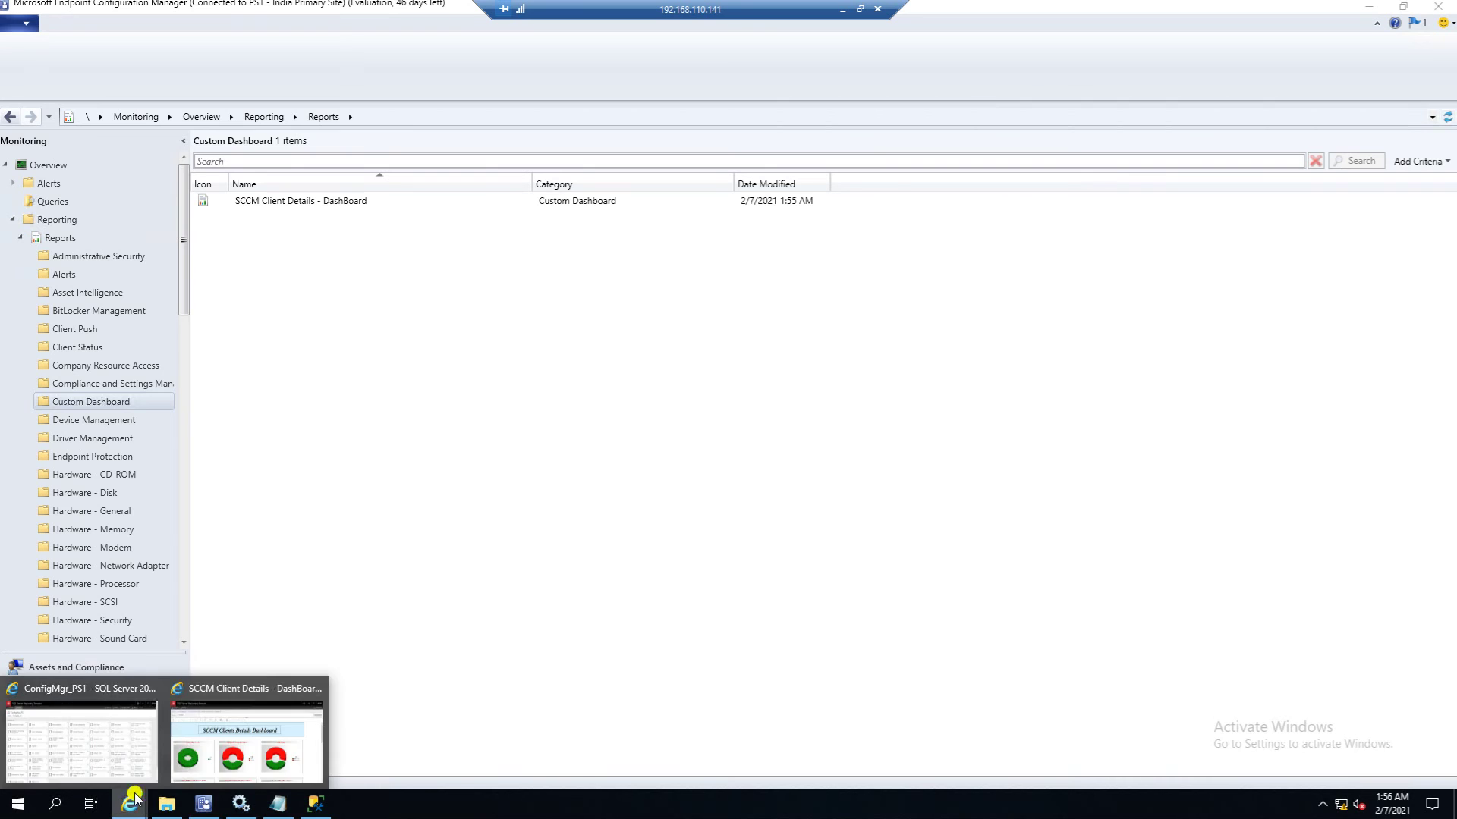
pyautogui.click(212, 761)
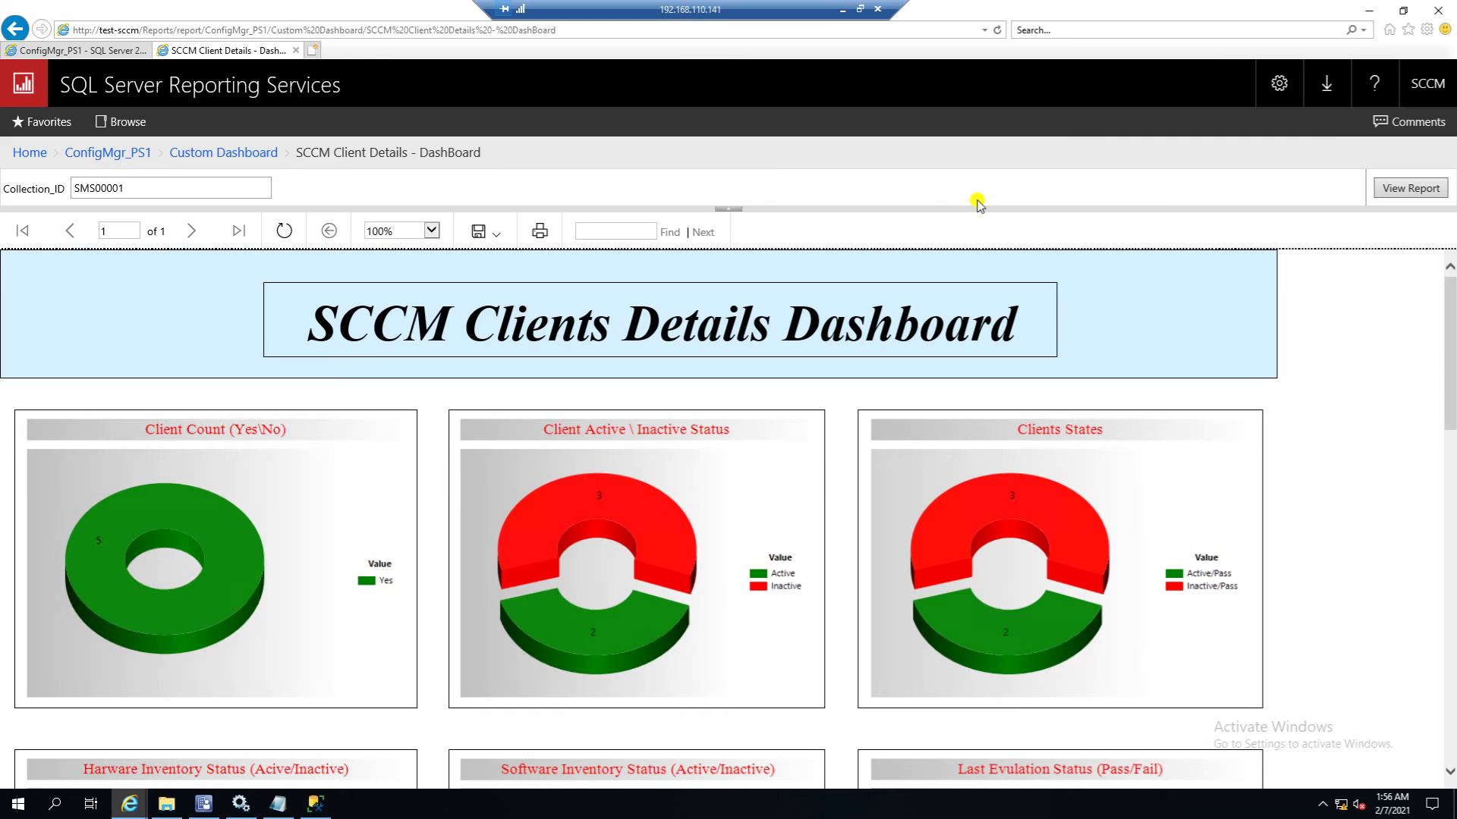
pyautogui.click(242, 154)
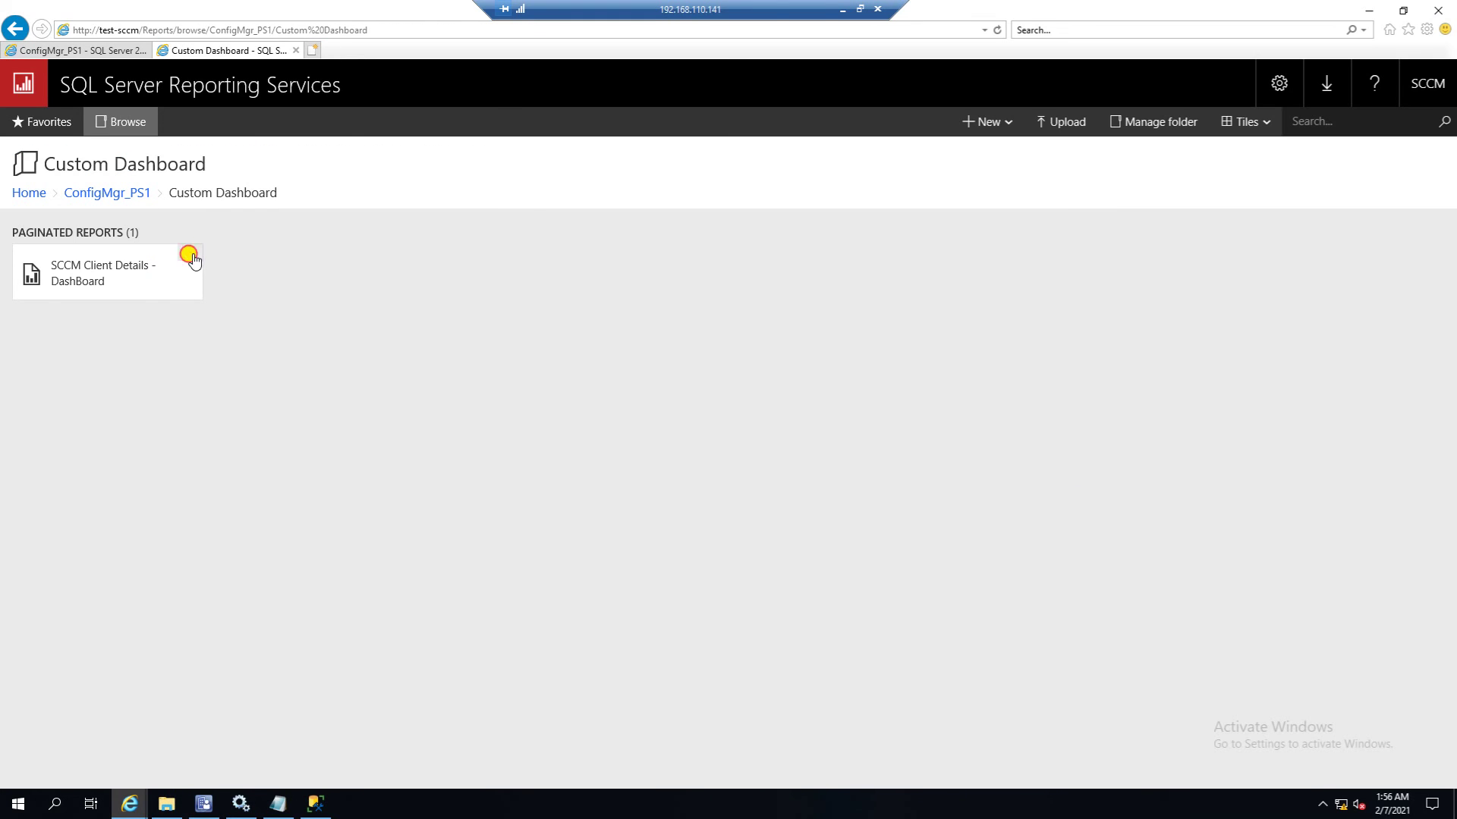
pyautogui.click(192, 257)
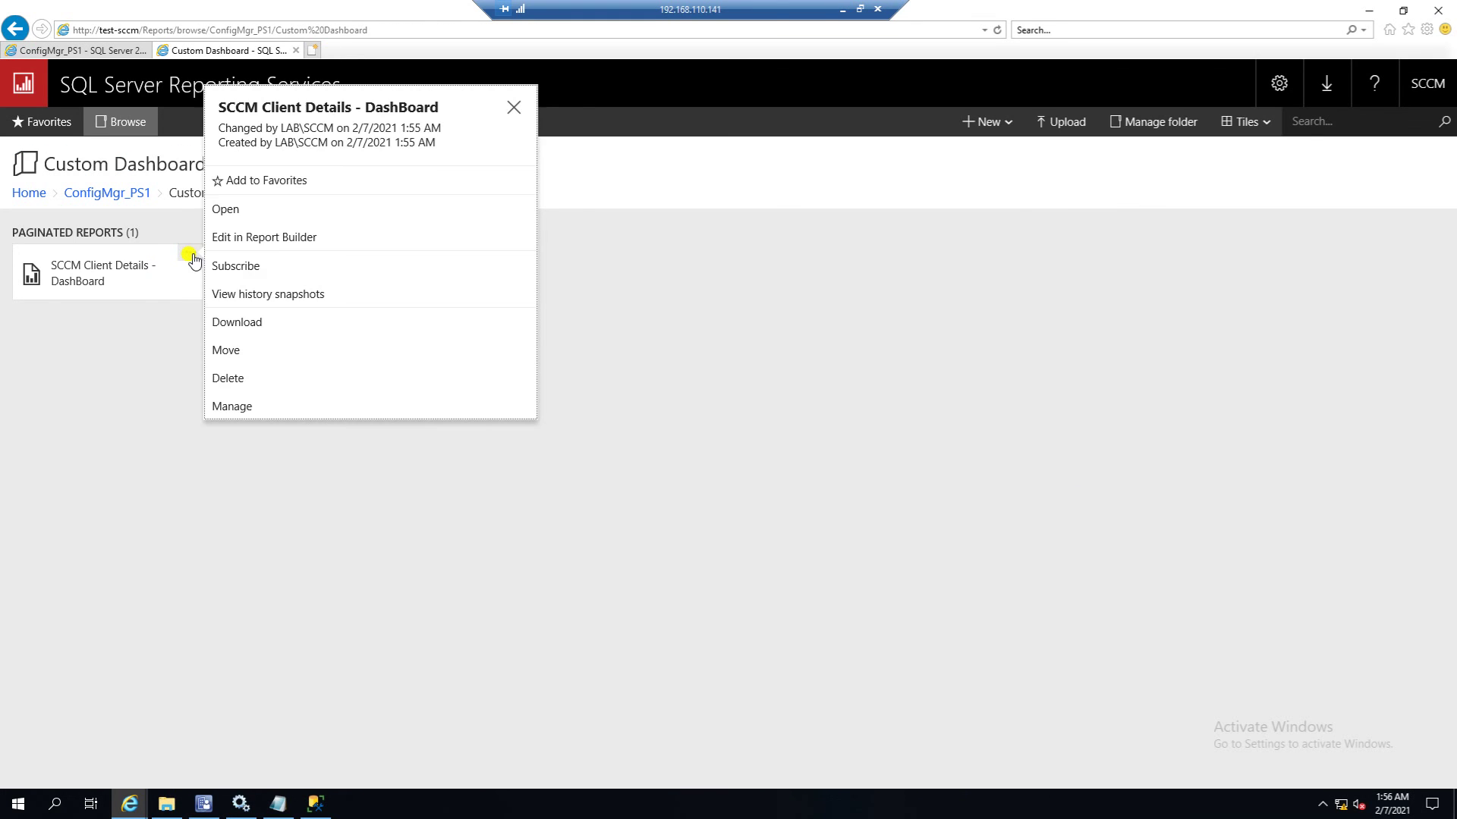
pyautogui.click(289, 238)
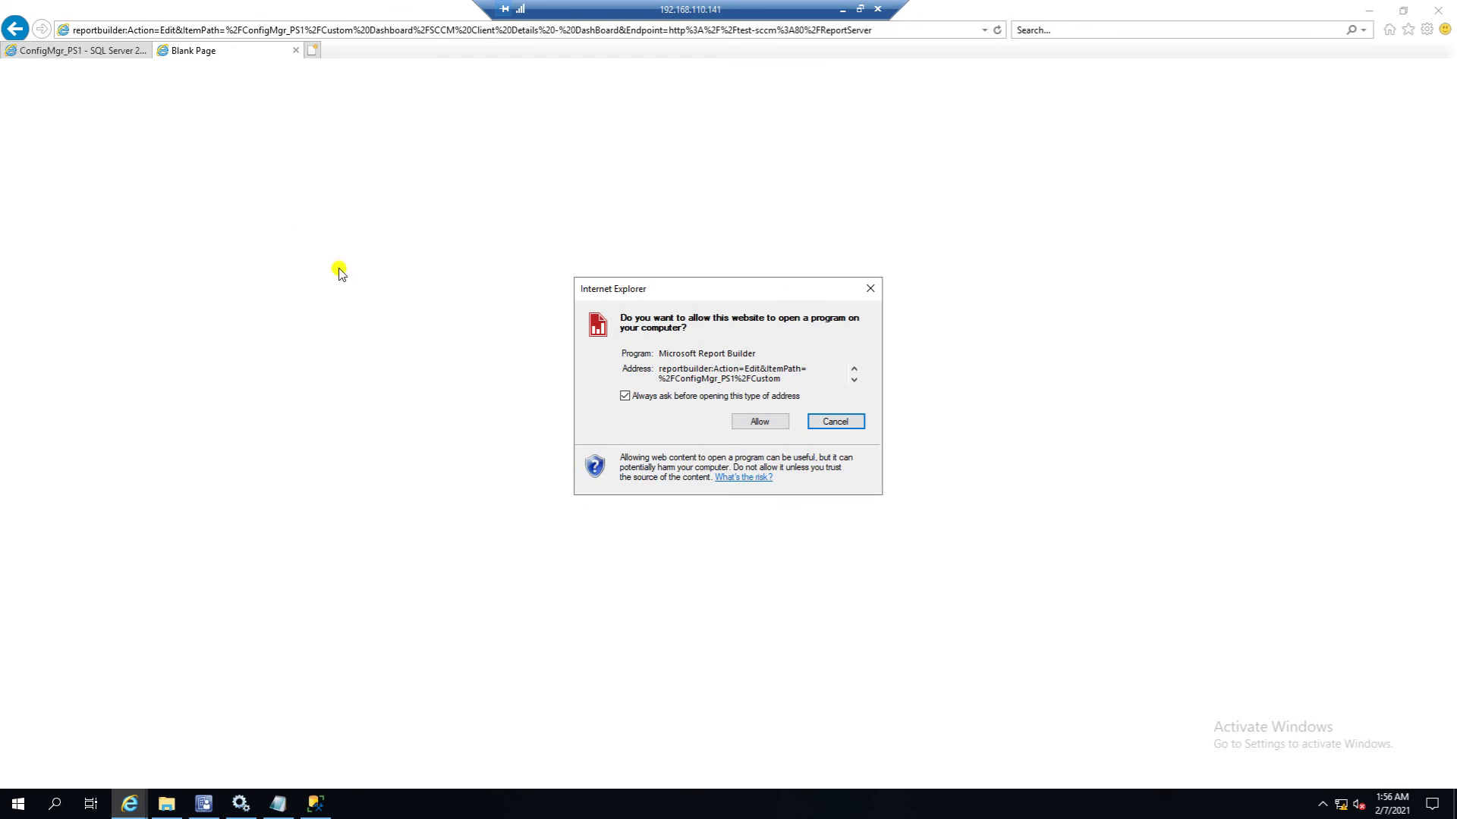
pyautogui.click(770, 419)
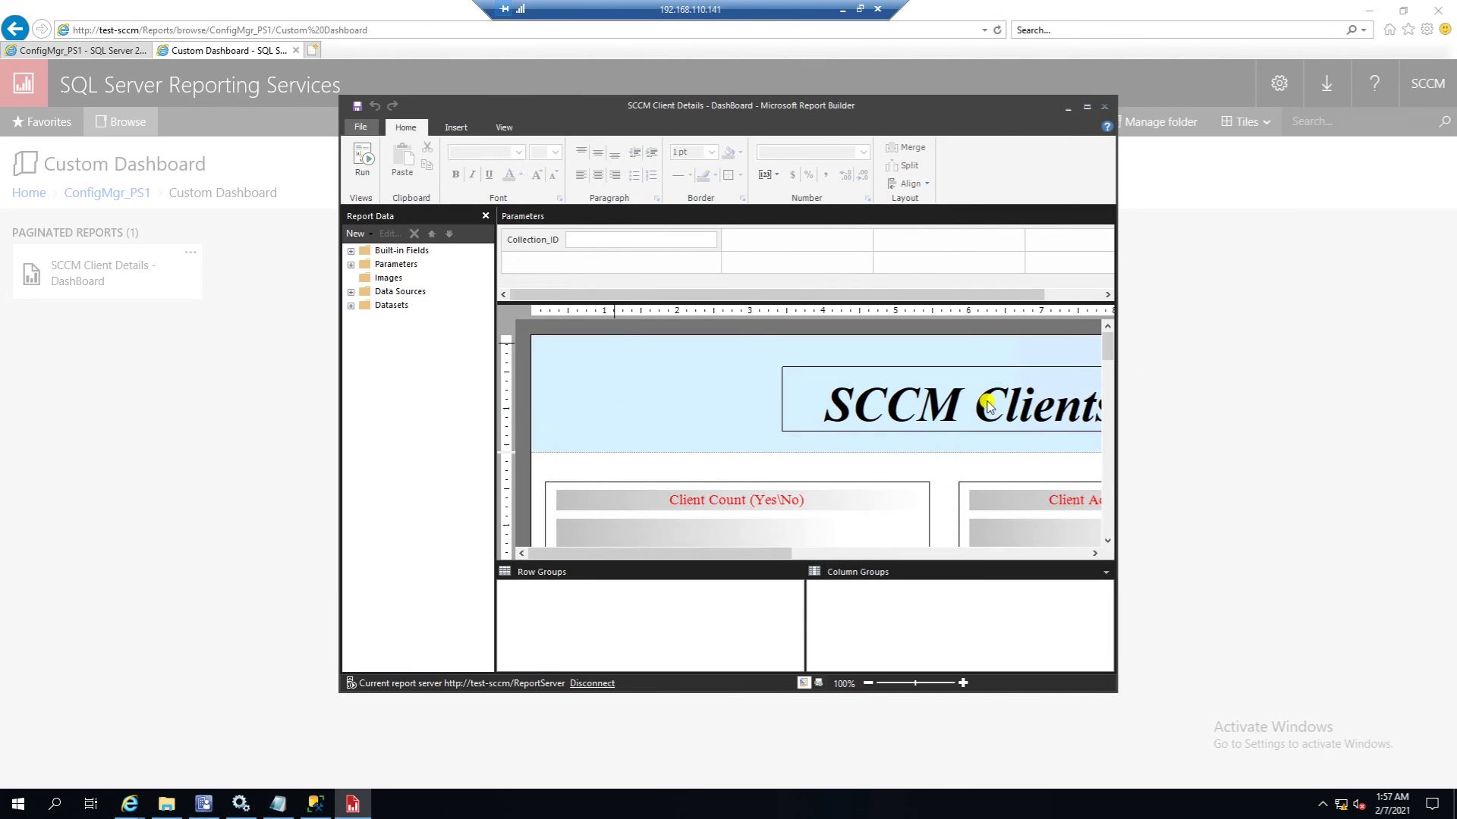
pyautogui.click(1091, 107)
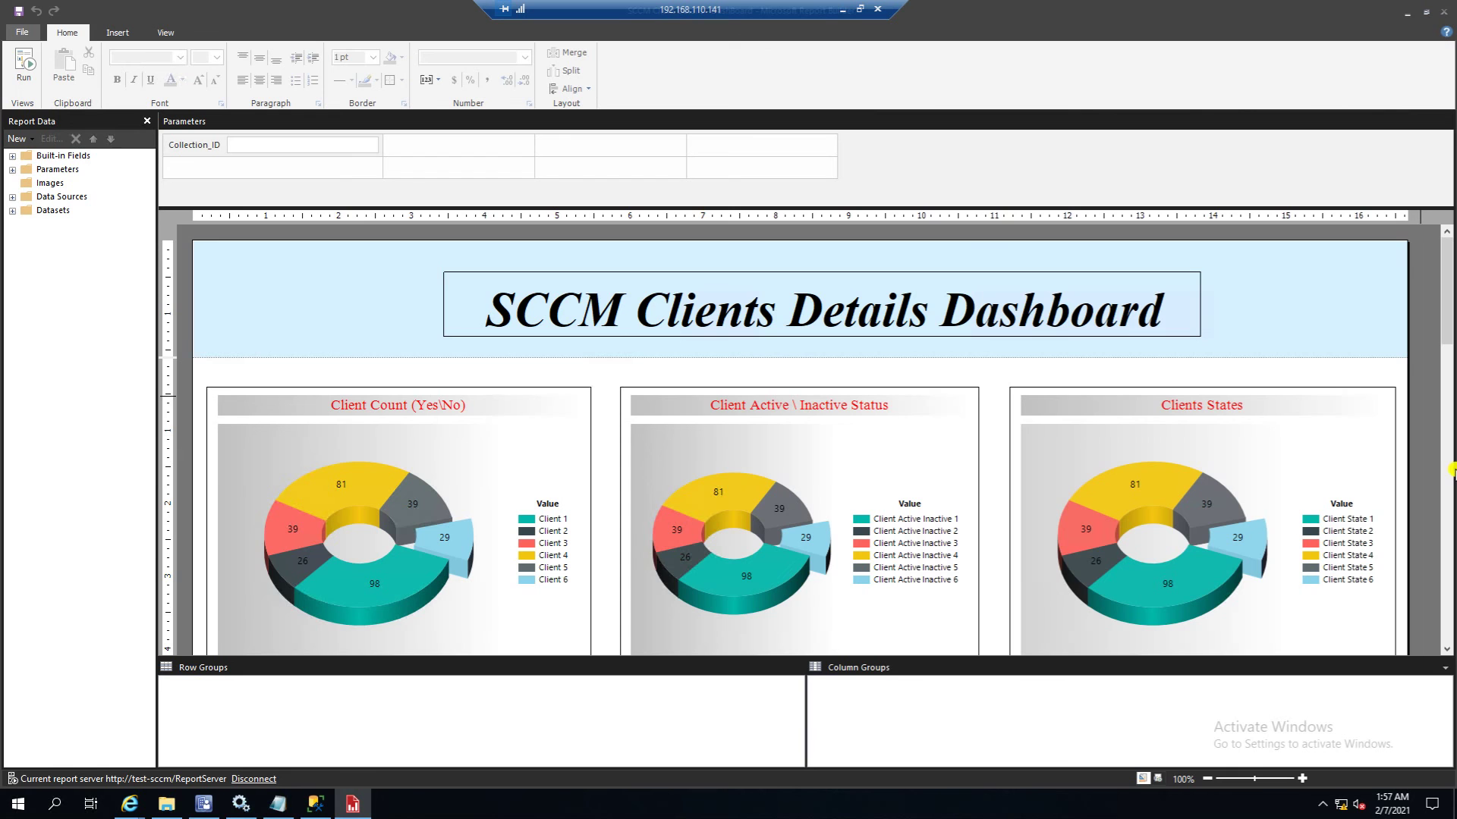
pyautogui.click(1450, 468)
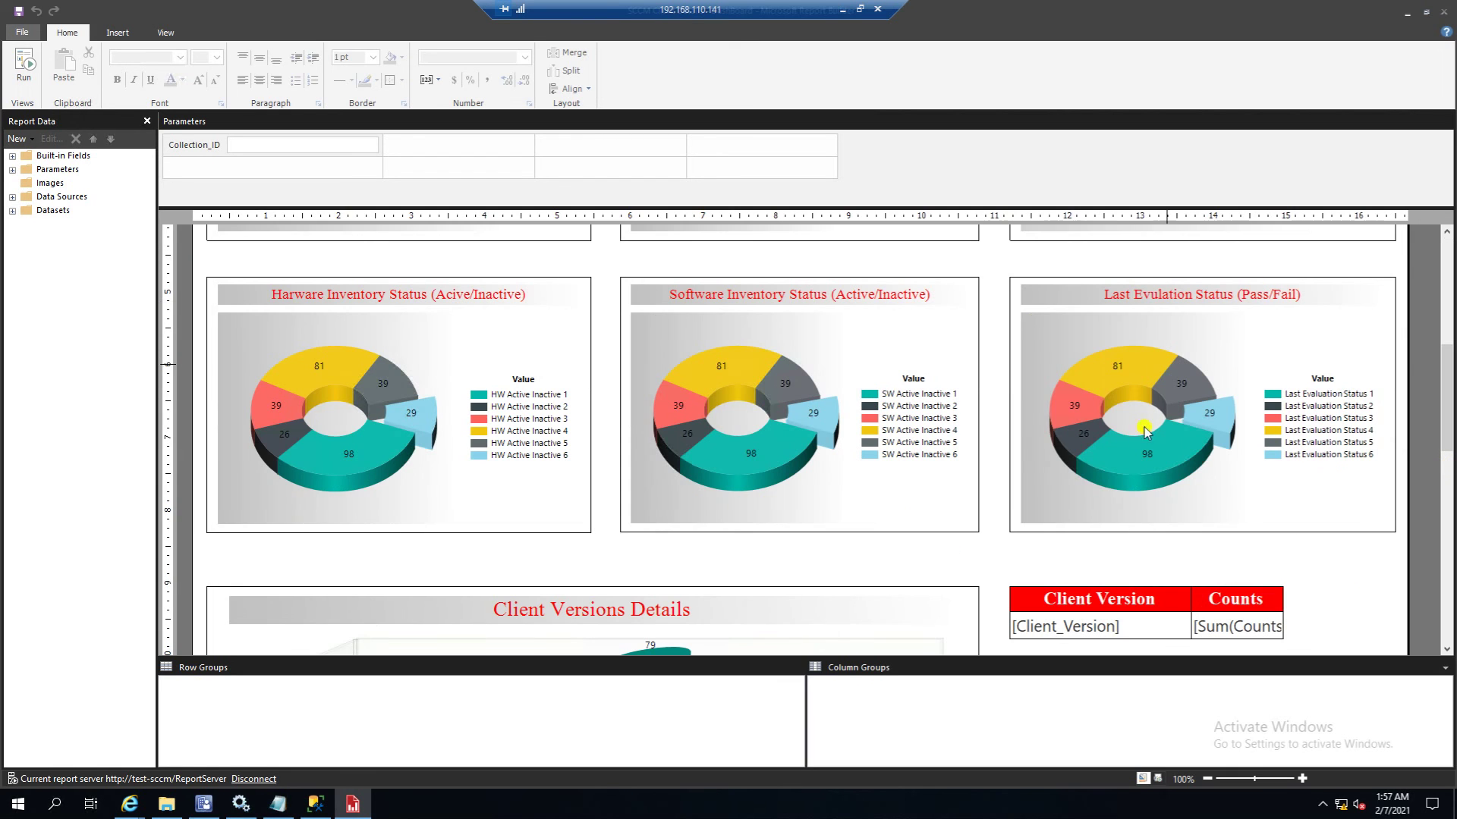
# Change the report's main heading to "SCCM Client Detail Dashboard" and save the report.
pyautogui.click(1168, 287)
pyautogui.click(1173, 293)
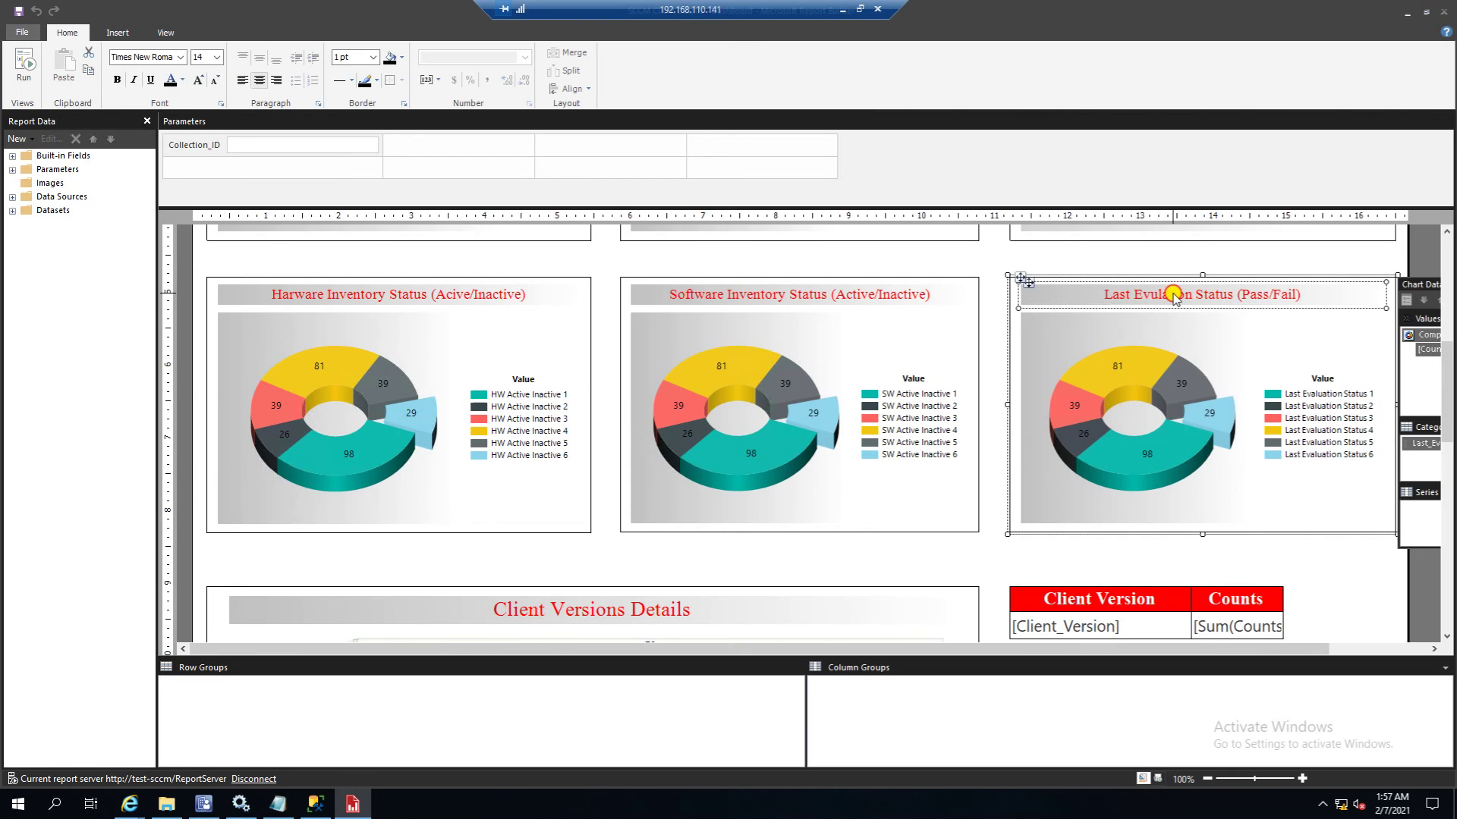
pyautogui.click(1449, 264)
pyautogui.click(924, 305)
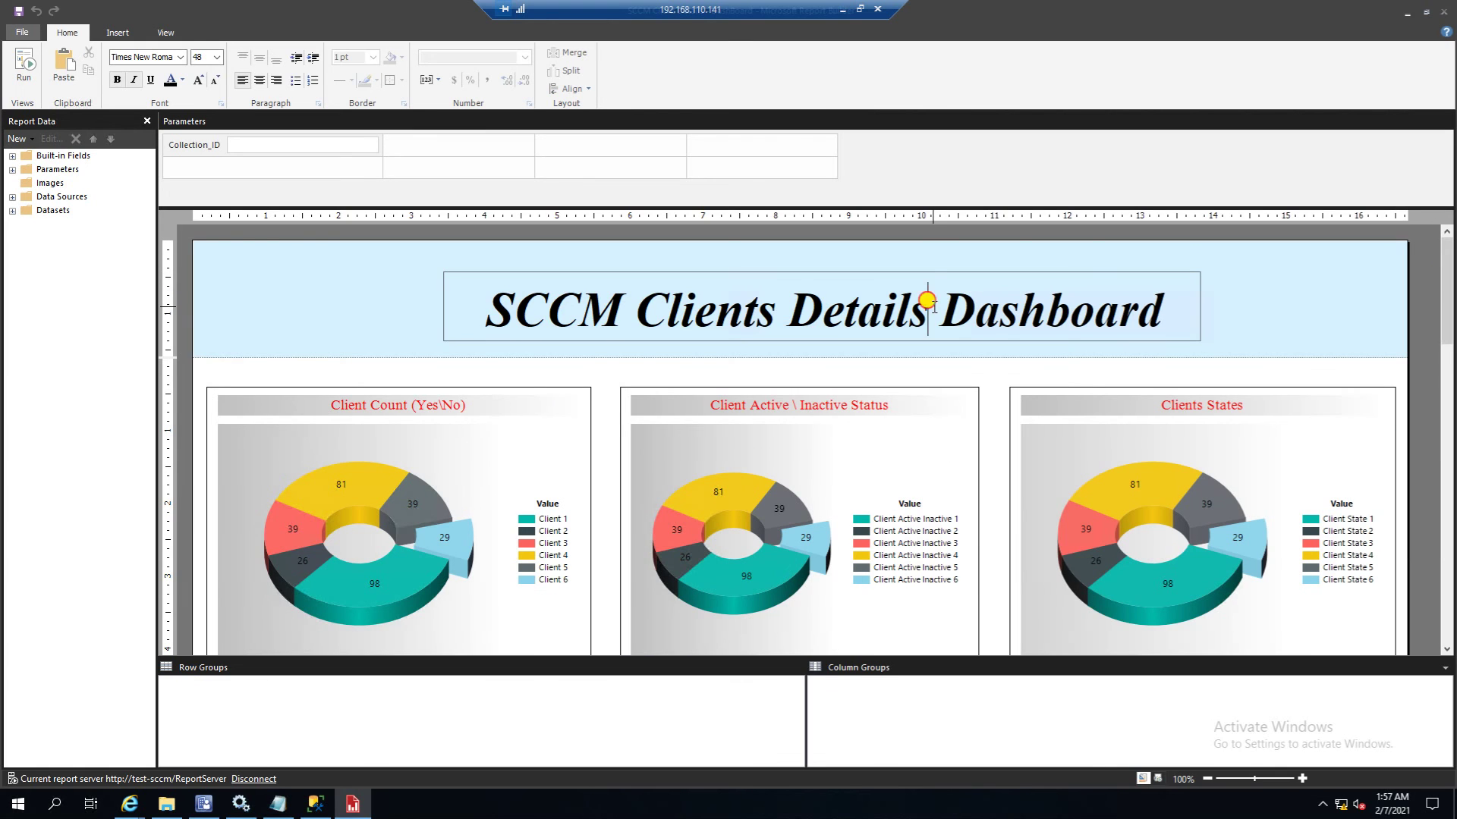
pyautogui.doubleClick(927, 300)
pyautogui.click(927, 300)
pyautogui.press('BackSpace')
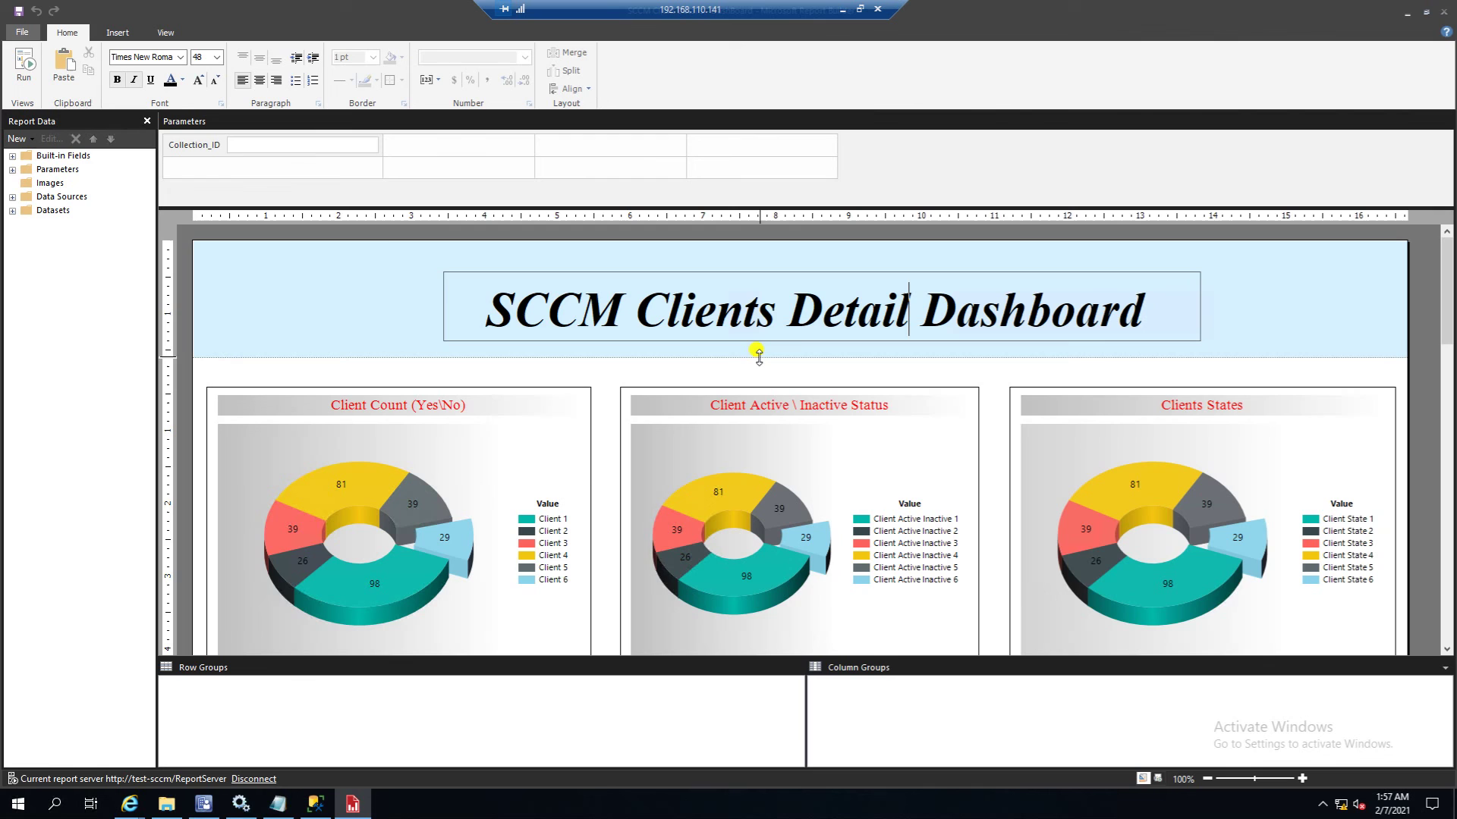
pyautogui.click(767, 309)
pyautogui.press('BackSpace')
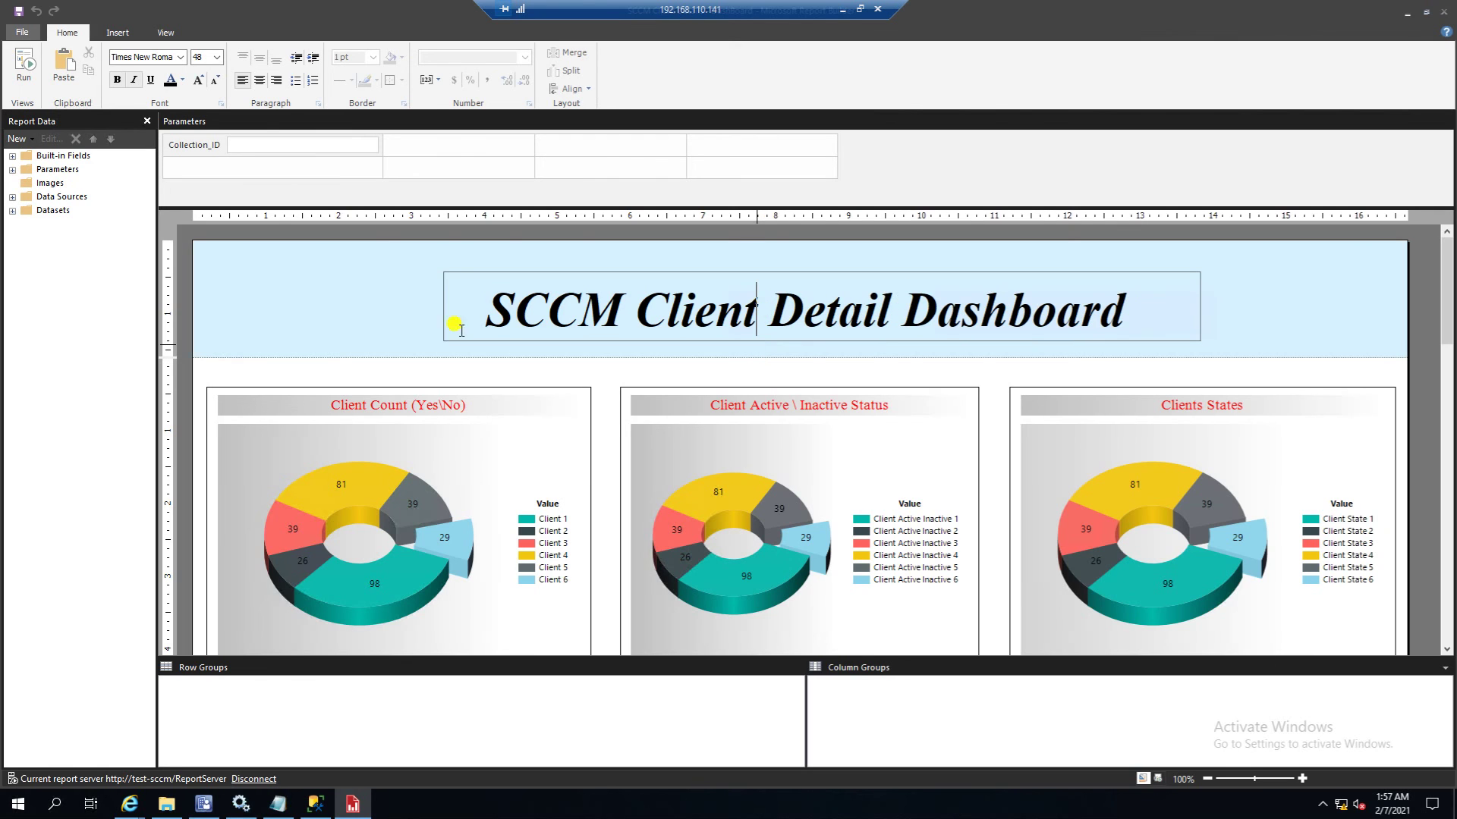
pyautogui.click(19, 11)
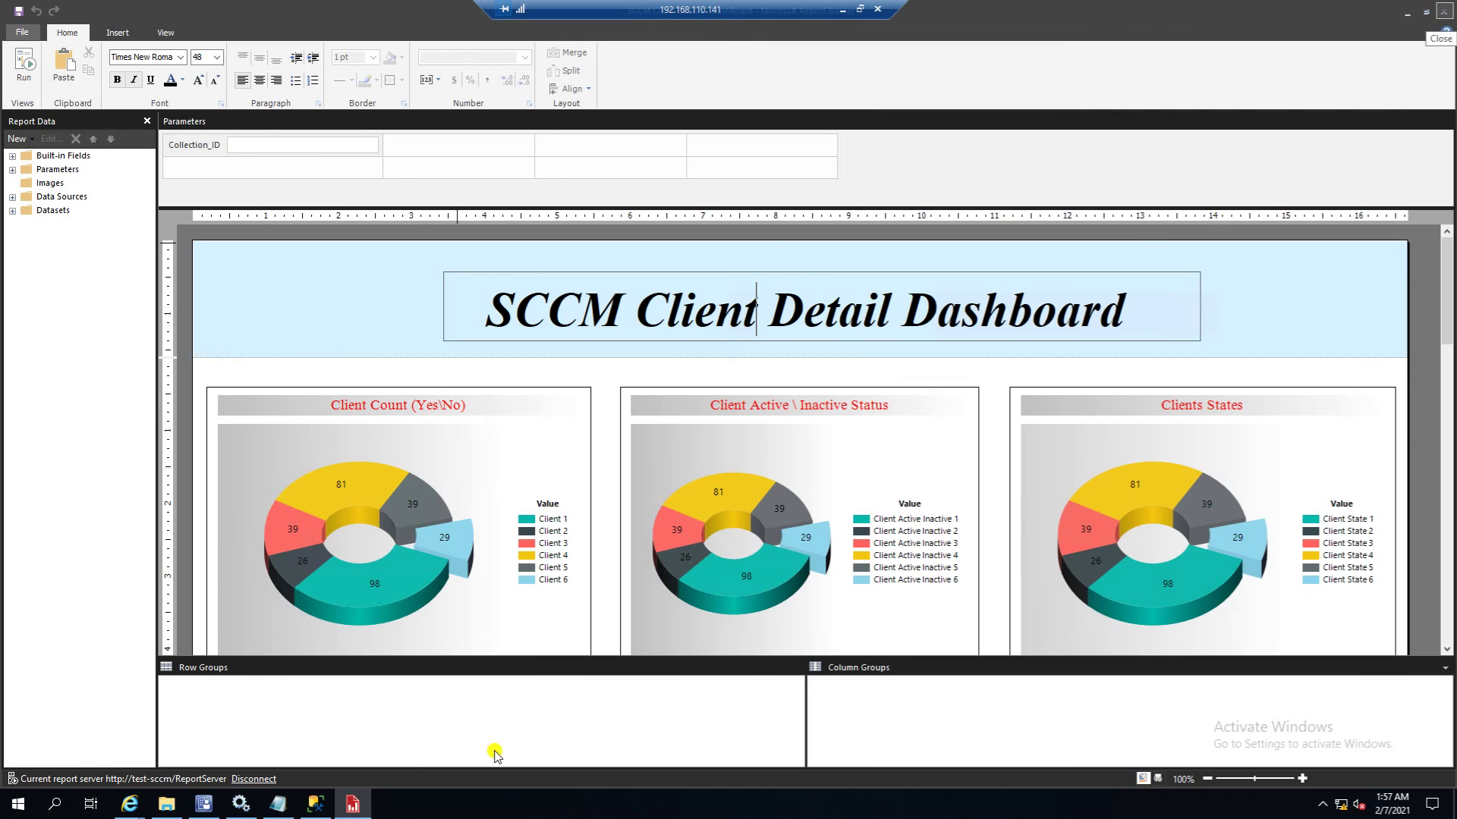
# Switch to Configuration Manager, run SCCM Client Details - DashBoard from the Custom Dashboard folder and maximize the report window.
pyautogui.click(202, 804)
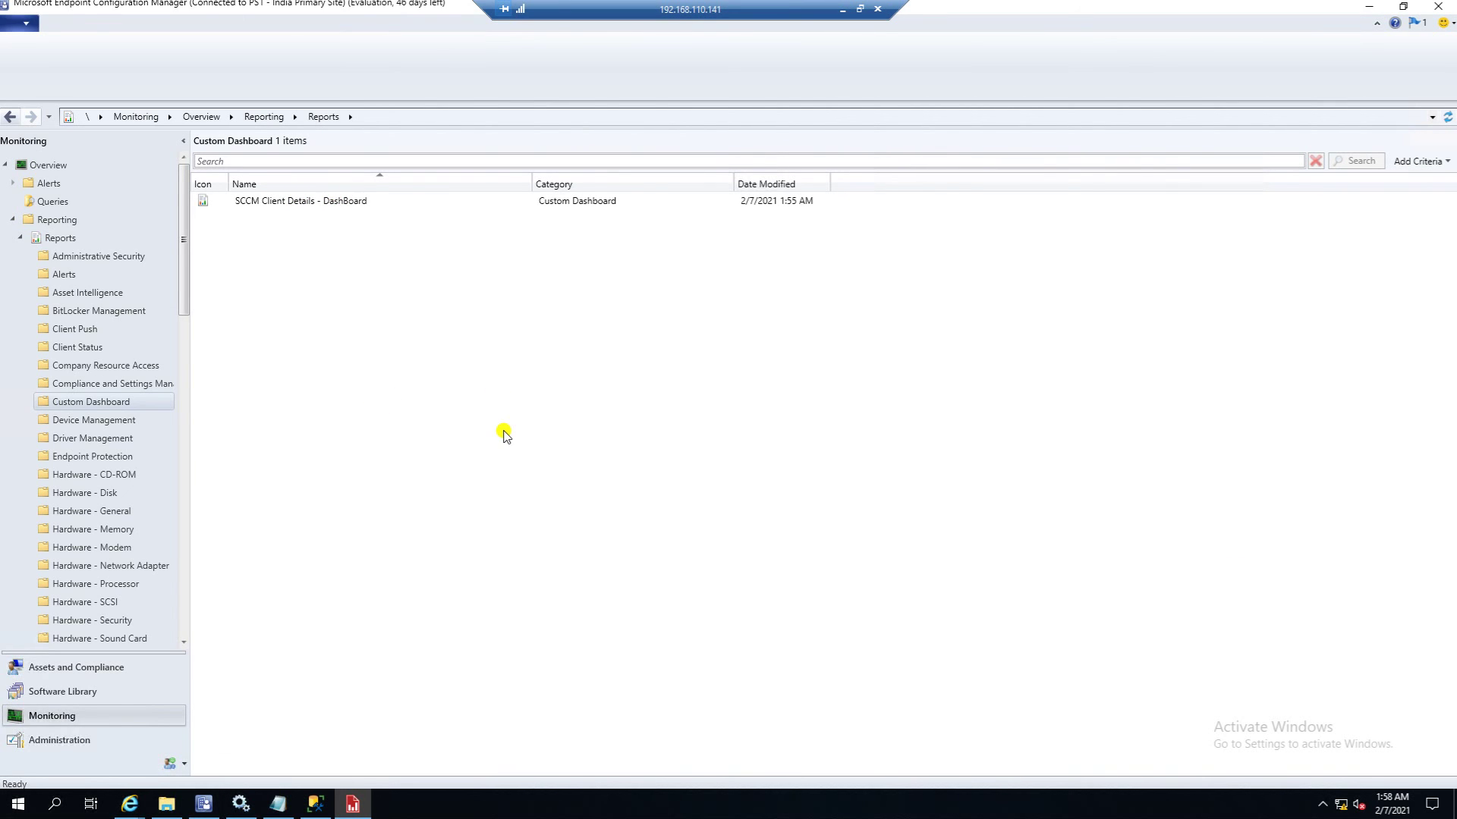
pyautogui.doubleClick(328, 201)
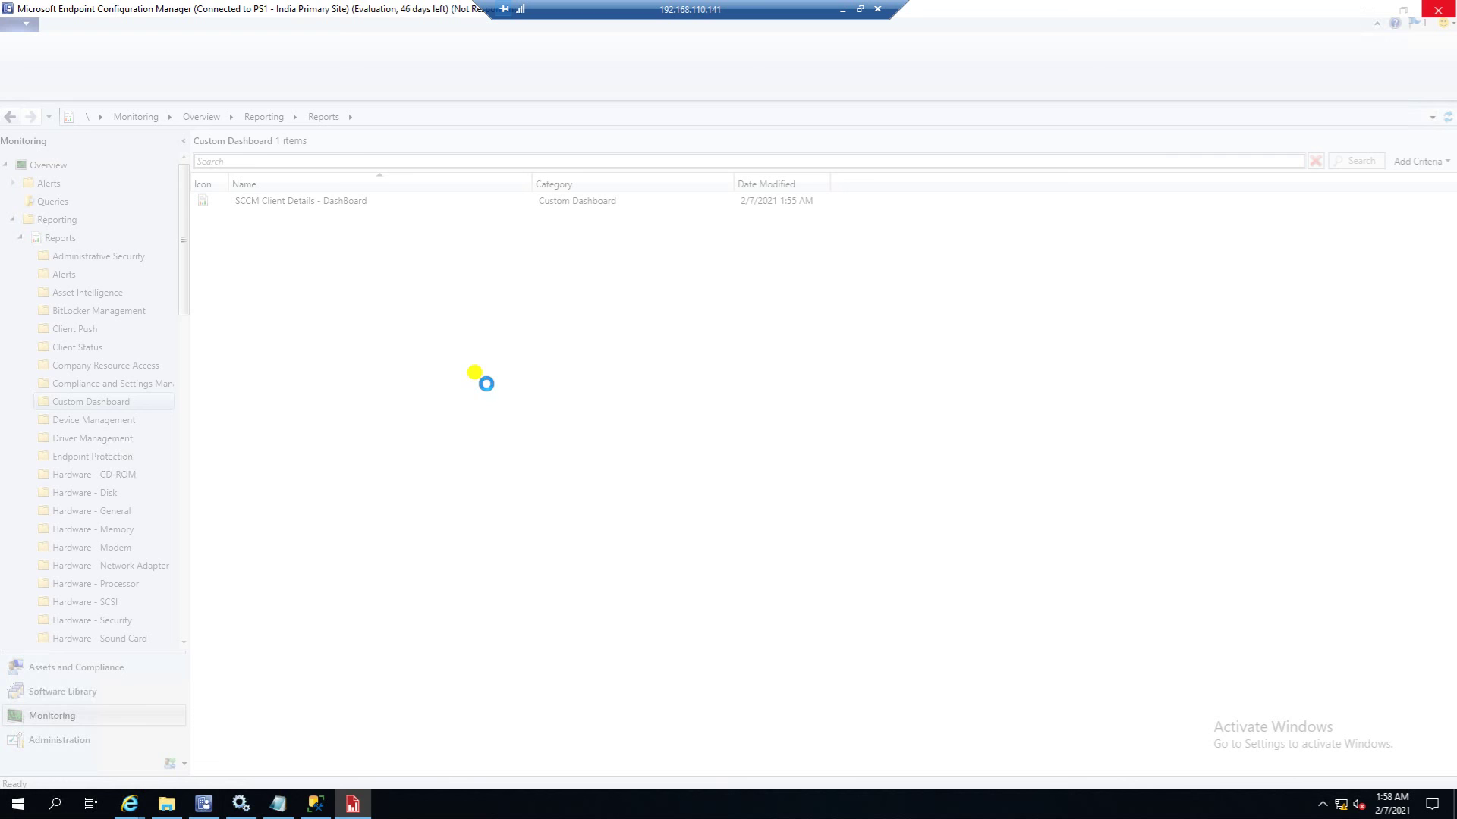
pyautogui.moveTo(348, 806)
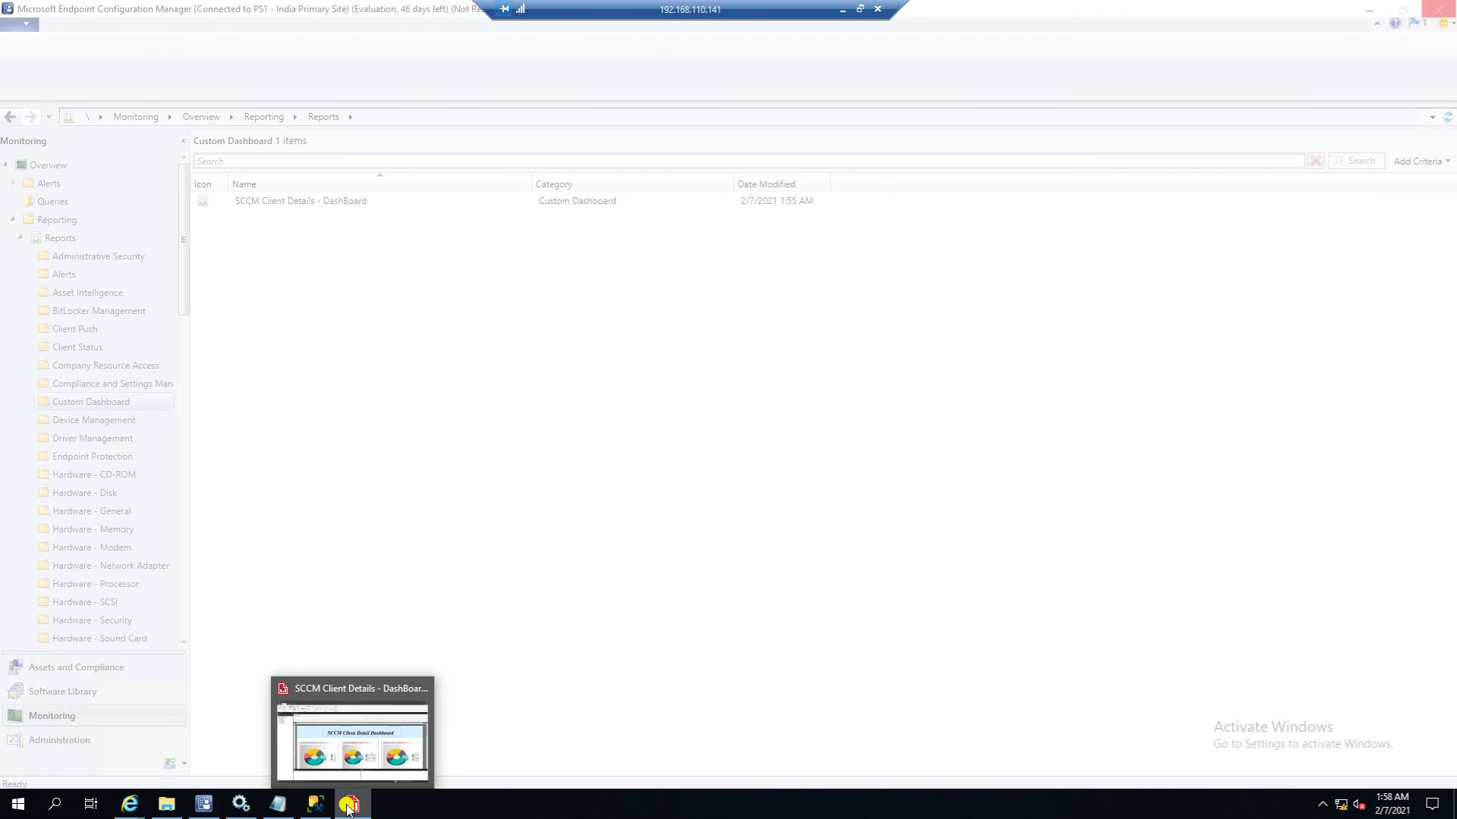
pyautogui.click(402, 418)
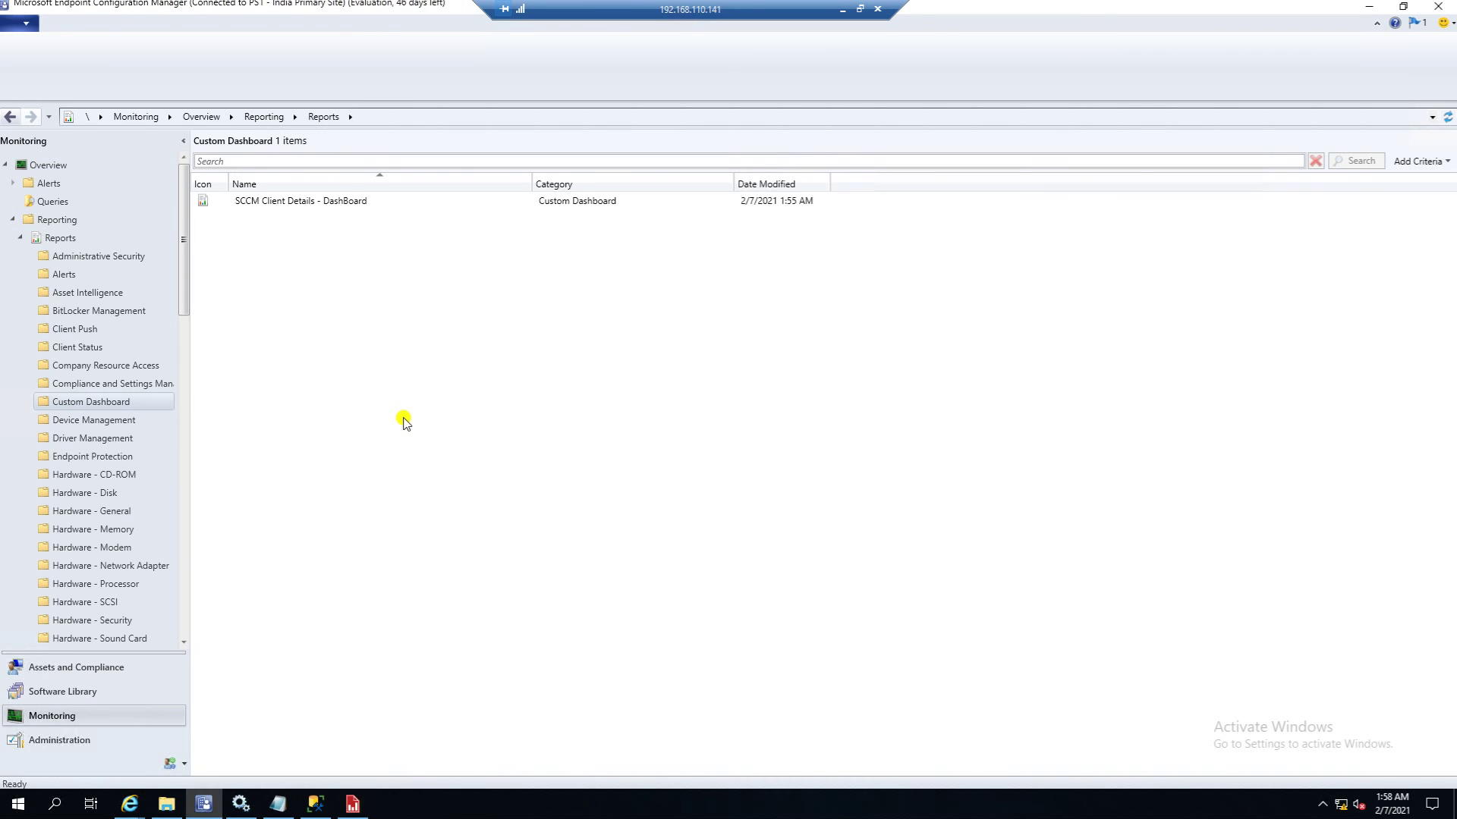
pyautogui.doubleClick(330, 202)
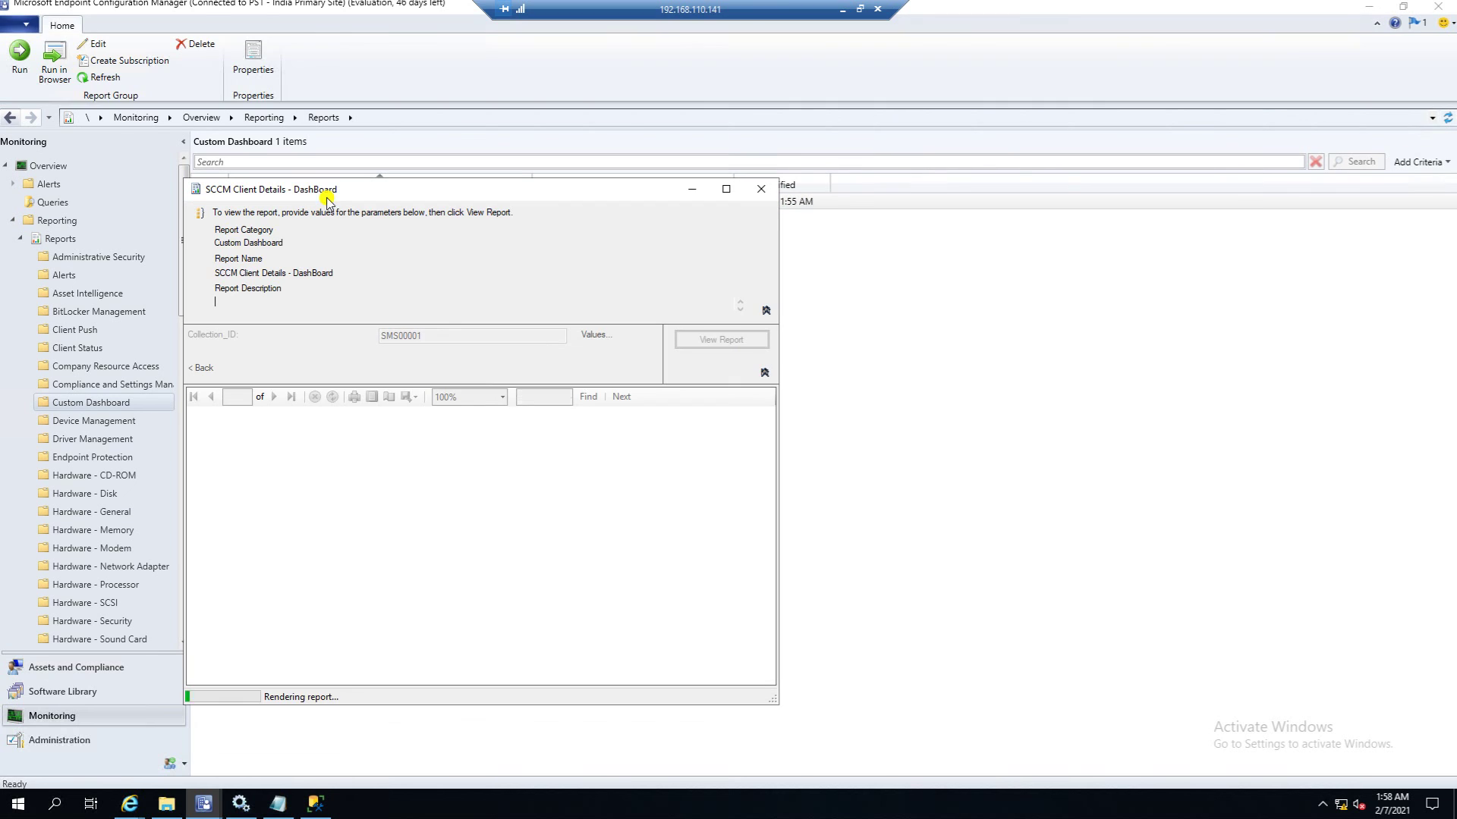
pyautogui.click(726, 189)
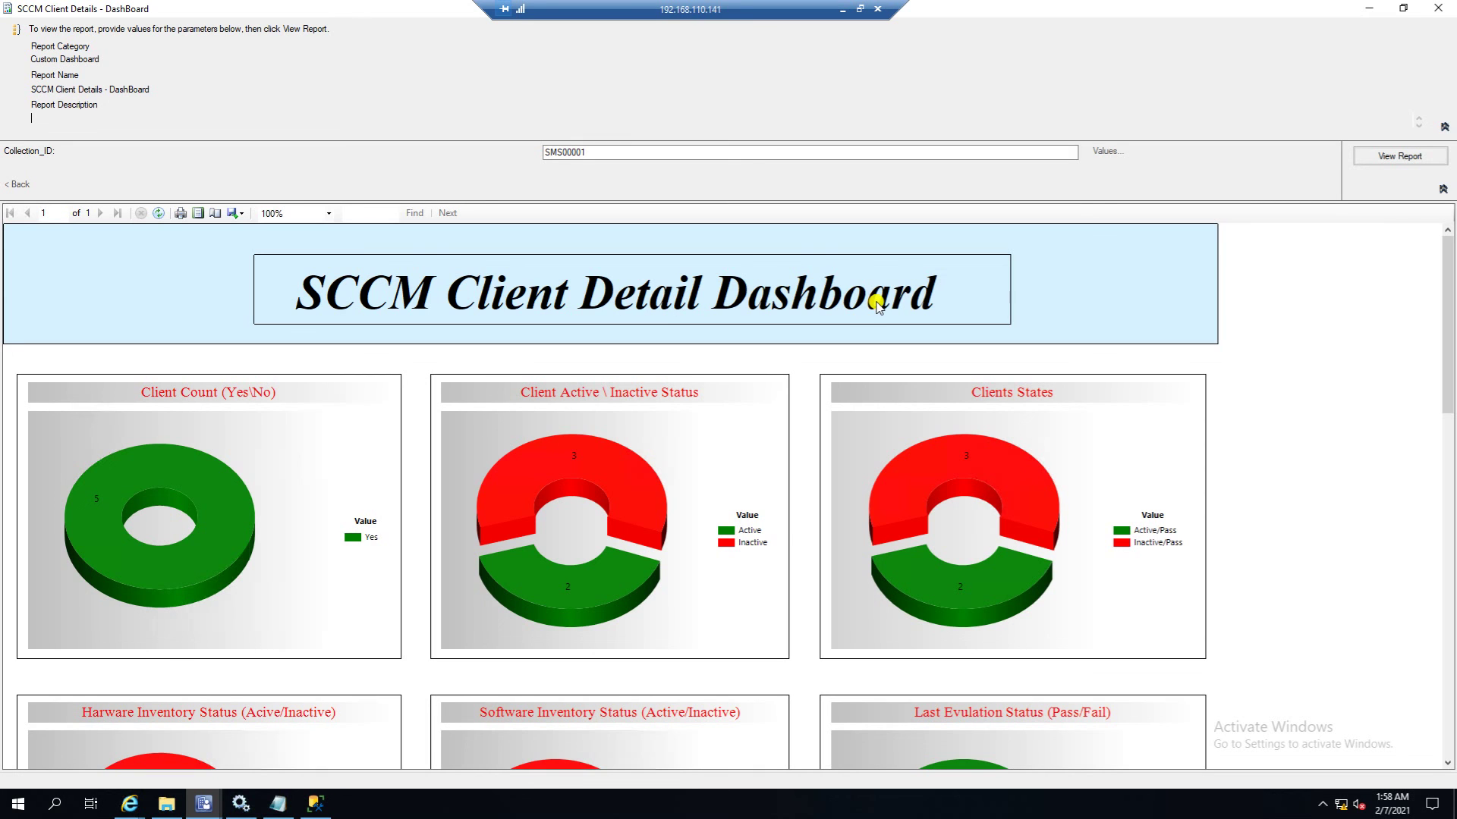
# Look through the rendered dashboard down to the Client not Rebooted Status section and return to its heading.
pyautogui.click(1448, 532)
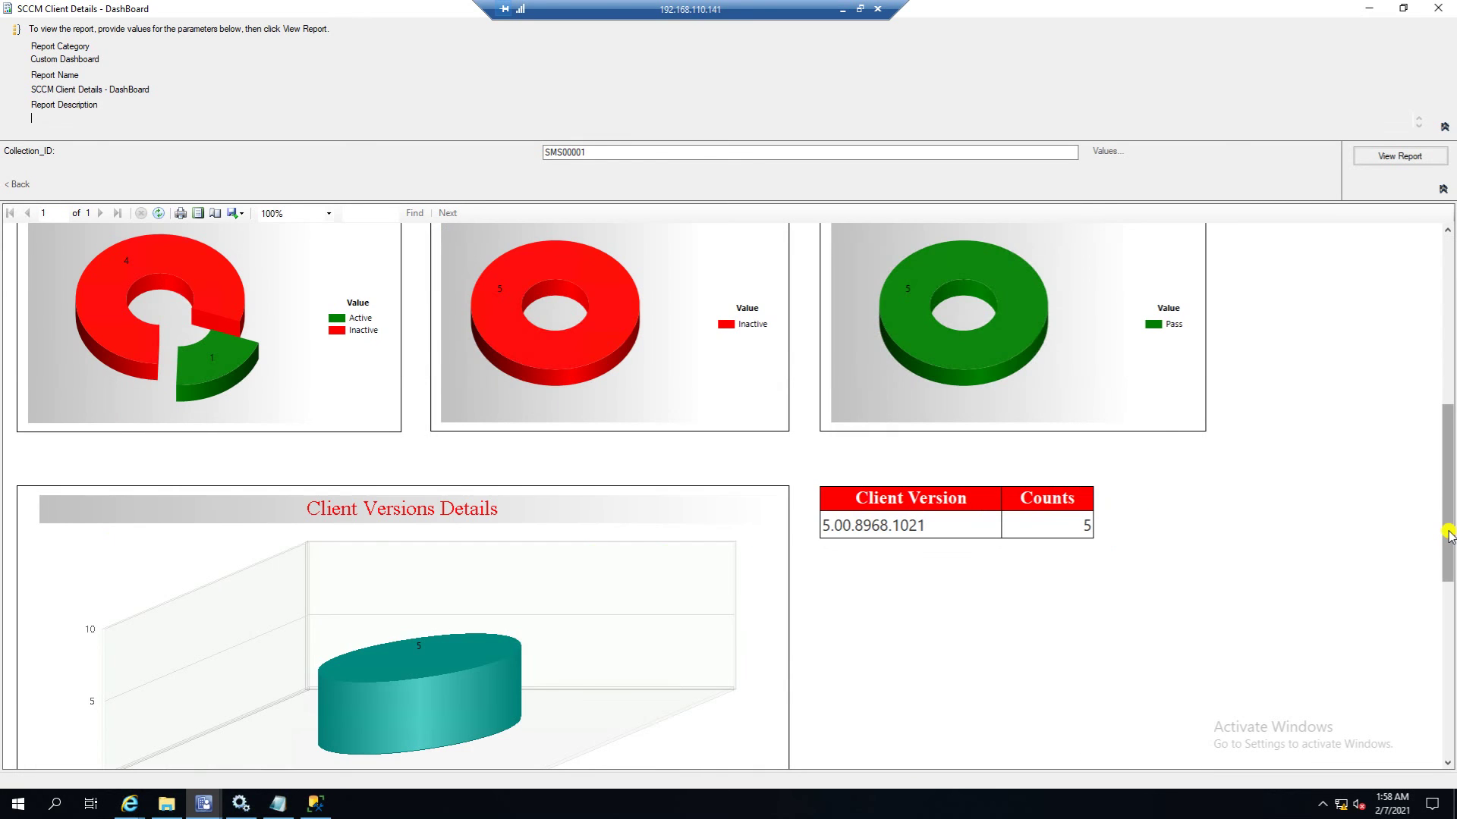
pyautogui.moveTo(1447, 533); pyautogui.dragTo(1447, 740)
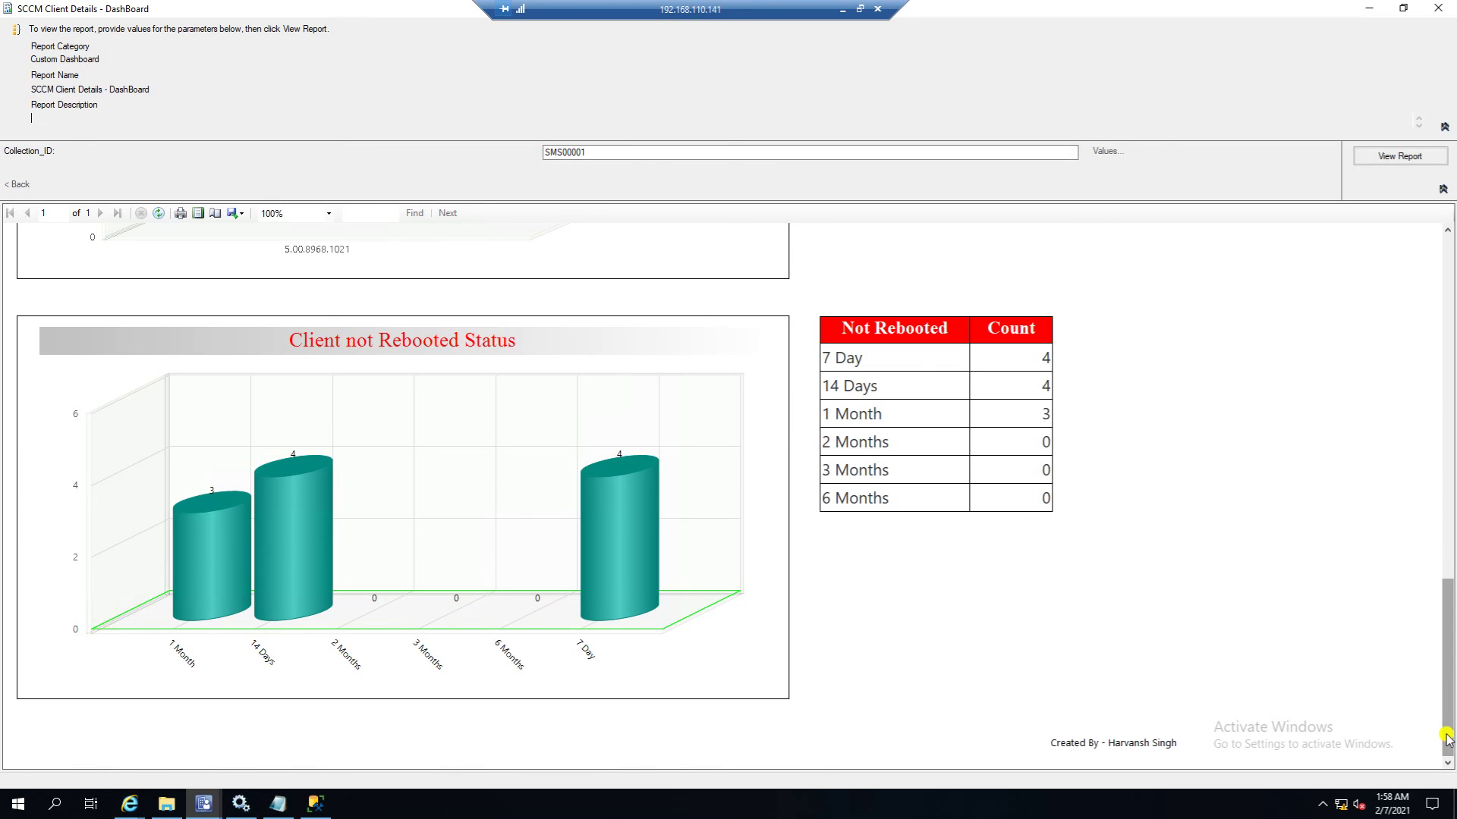
pyautogui.moveTo(1447, 735); pyautogui.dragTo(1439, 517)
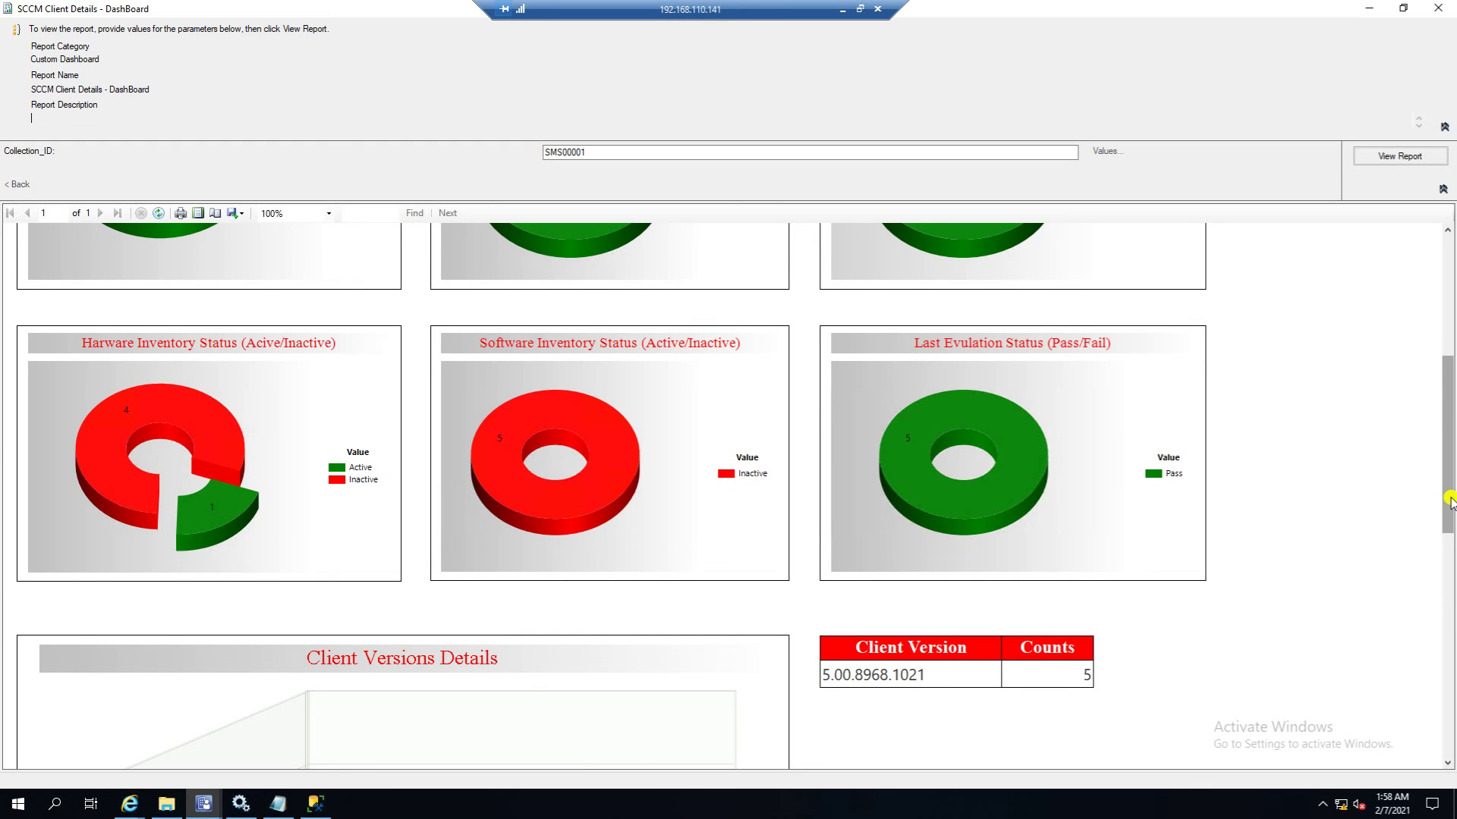
pyautogui.moveTo(1449, 500); pyautogui.dragTo(1451, 357)
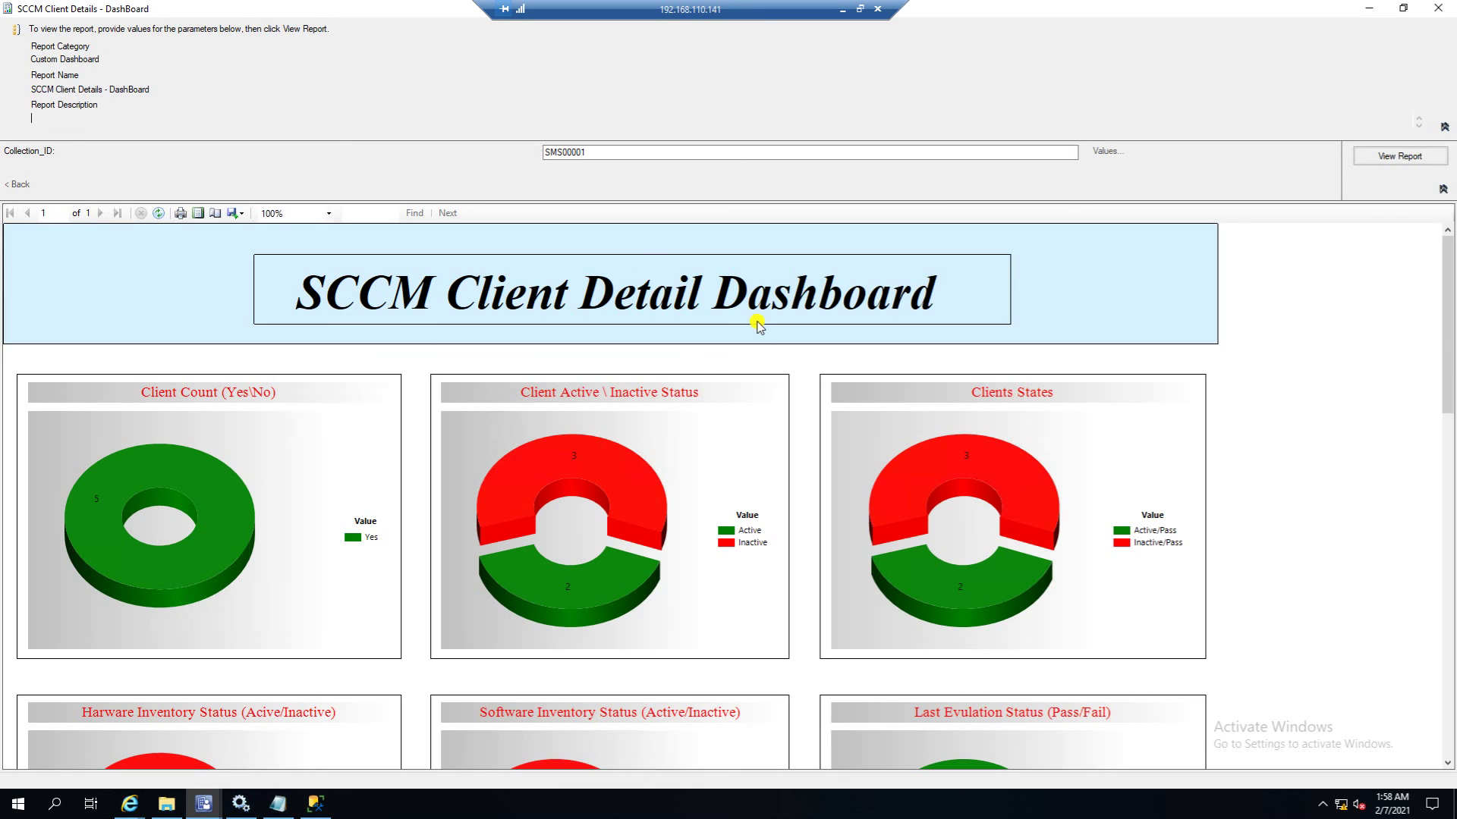
# Clear the report's Collection_ID parameter value.
pyautogui.click(601, 151)
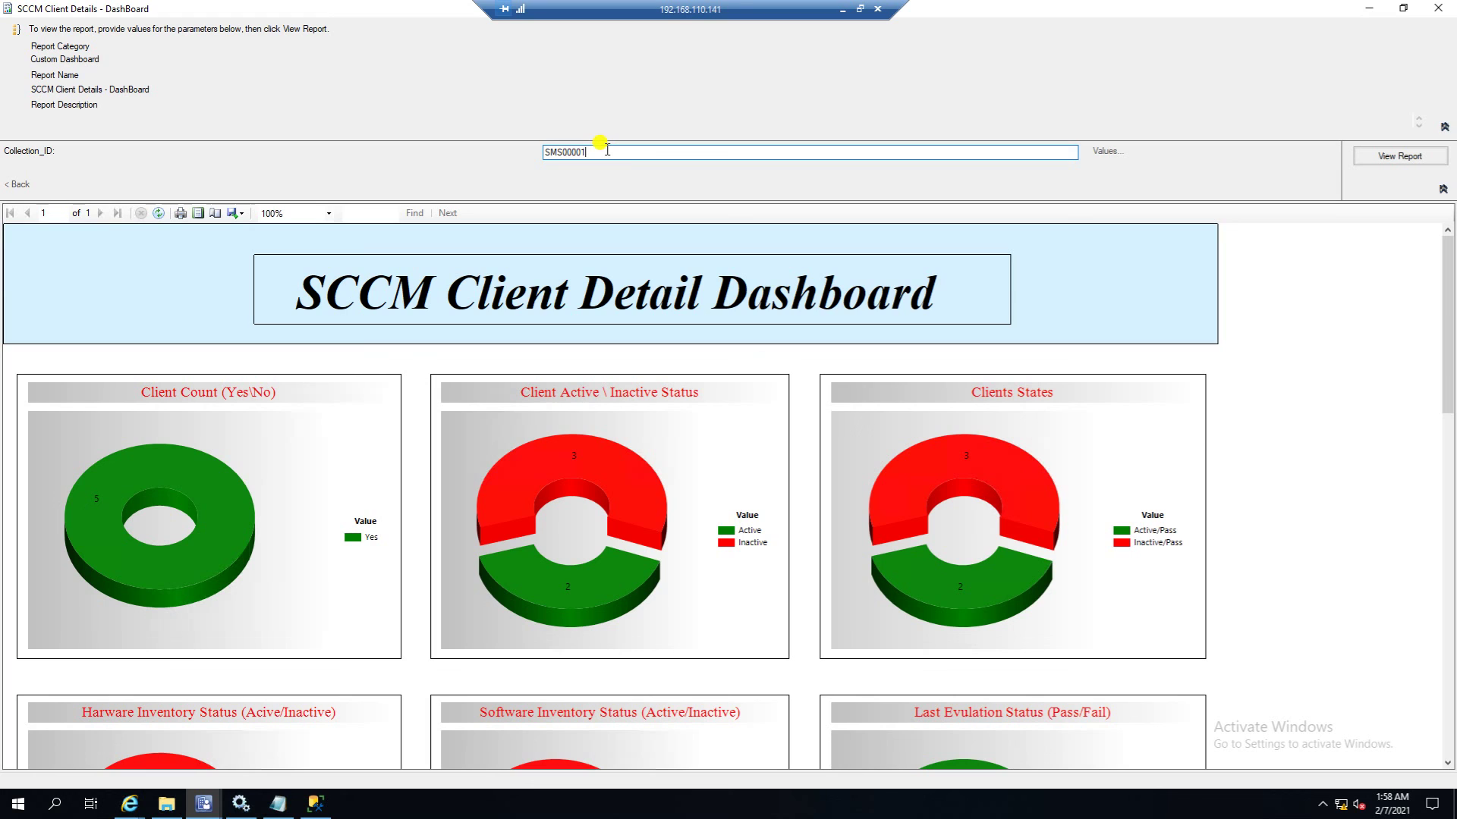
pyautogui.press('BackSpace')
pyautogui.press('BackSpace')
pyautogui.press('BackSpace')
pyautogui.press('BackSpace')
pyautogui.press('BackSpace')
pyautogui.press('BackSpace')
pyautogui.press('BackSpace')
pyautogui.press('BackSpace')
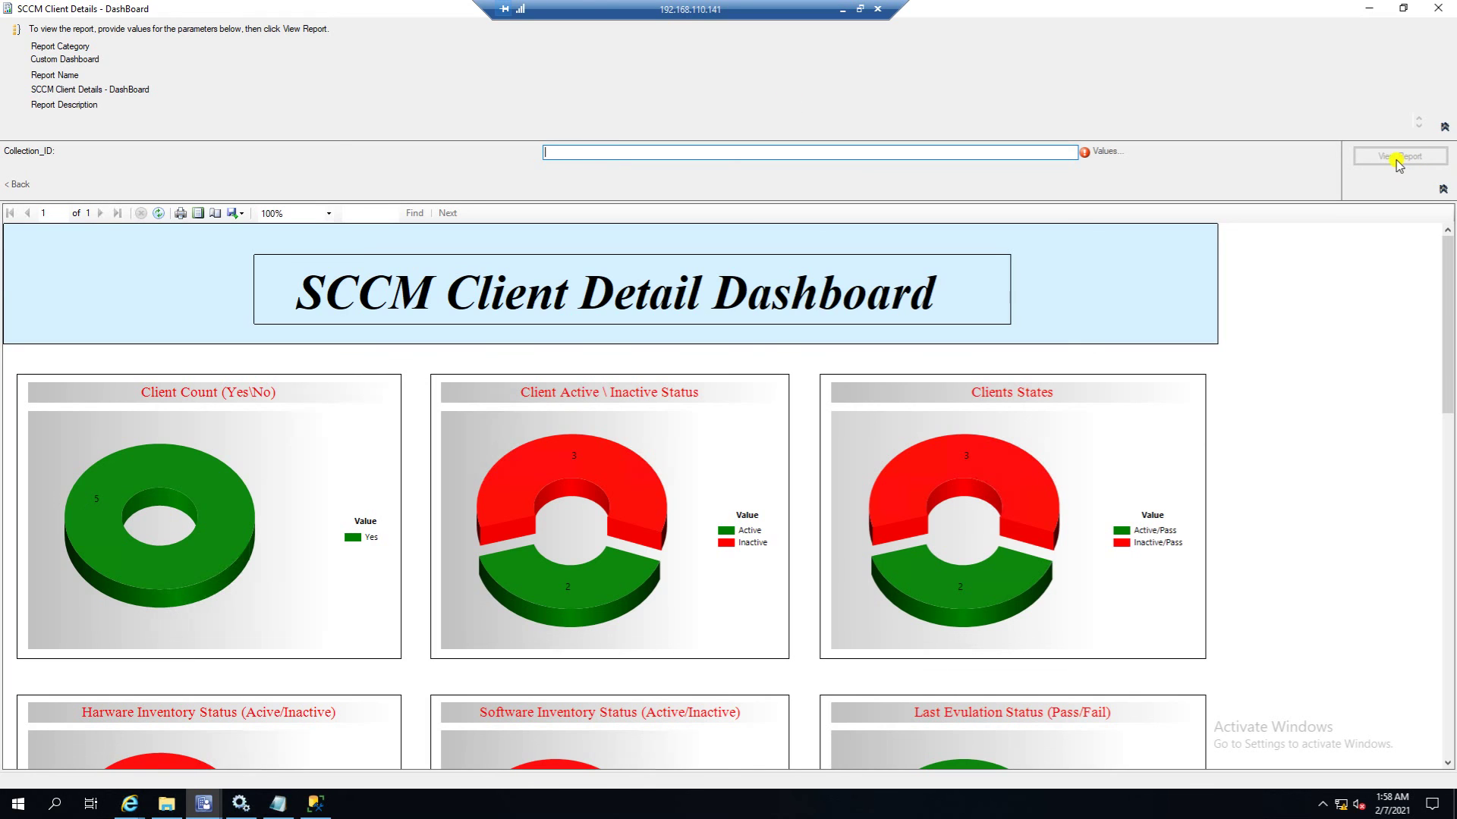
# Close the report, leave the remote session for the SCCM-Dashboards GitHub page and dismiss its clone options.
pyautogui.click(1438, 7)
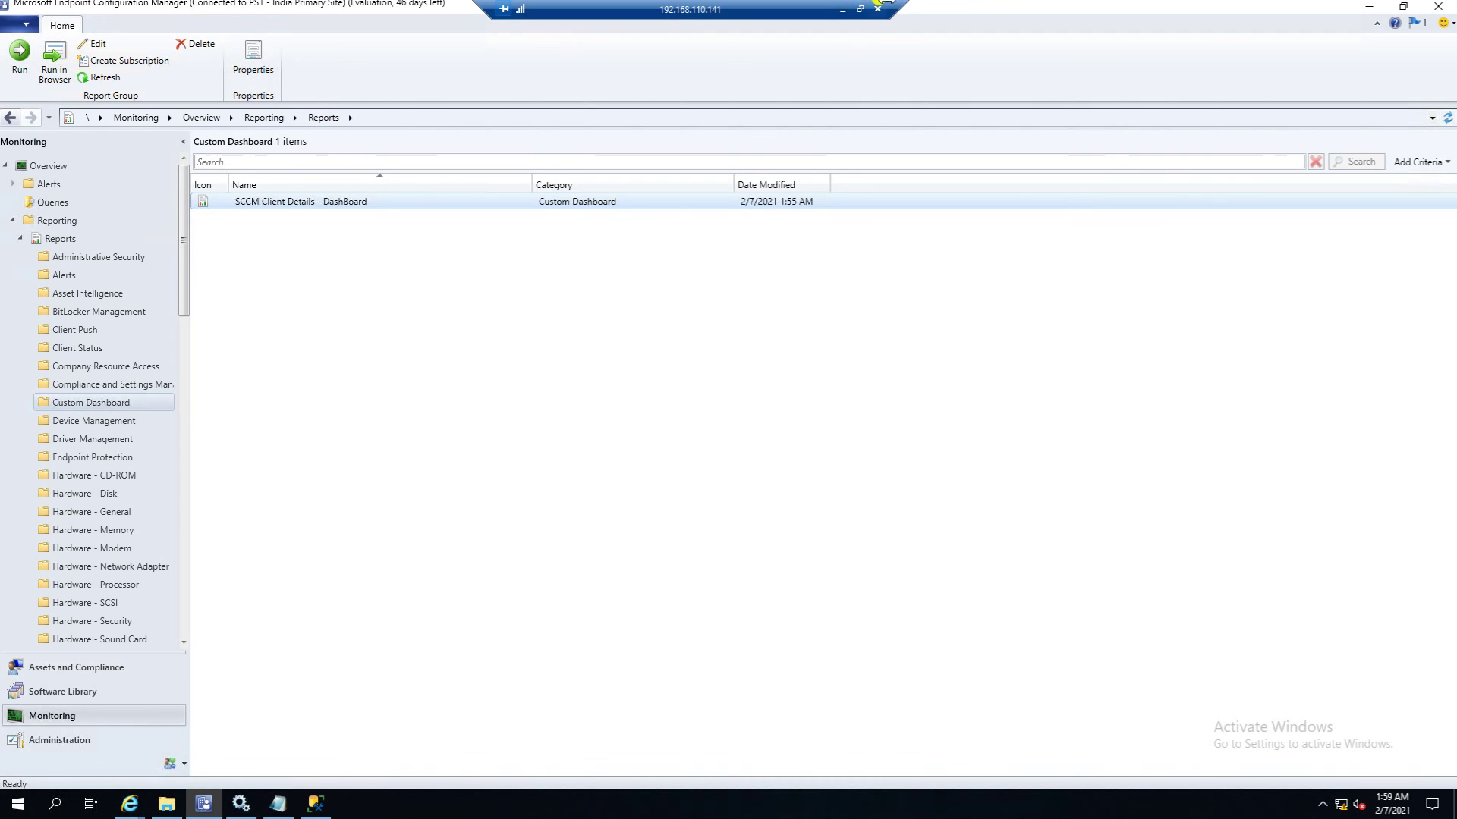
pyautogui.click(842, 9)
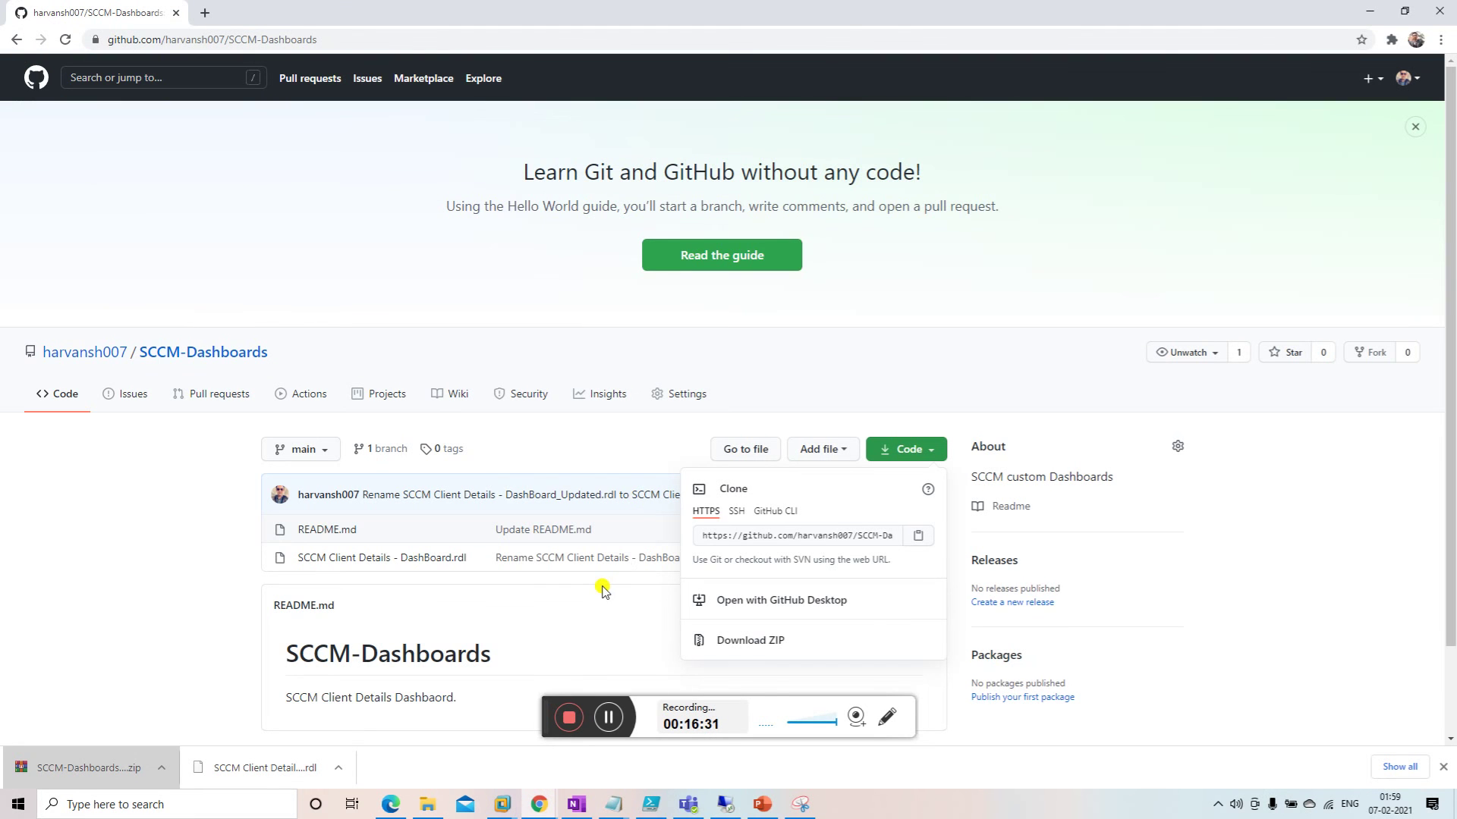
pyautogui.click(146, 586)
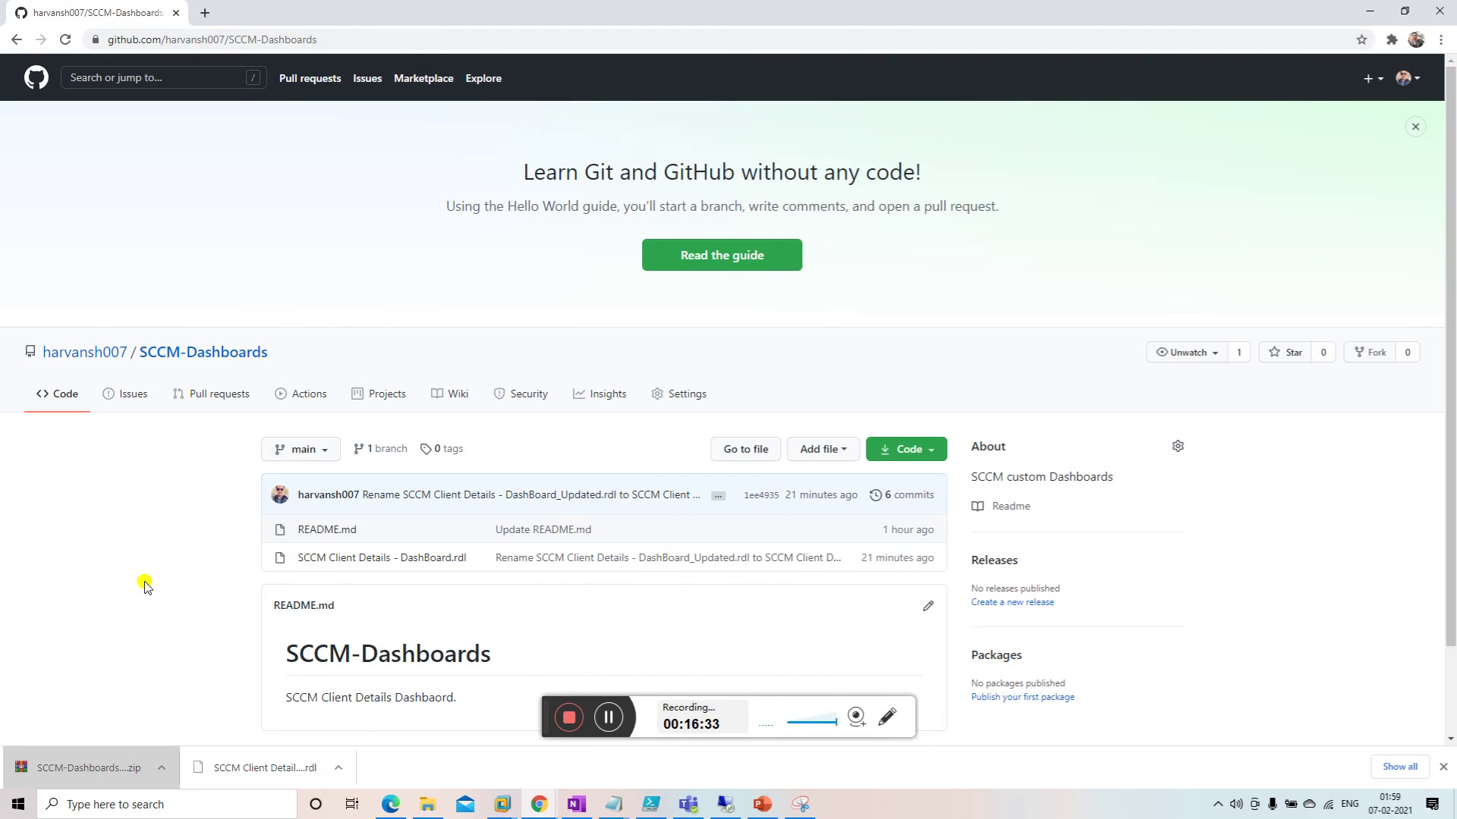